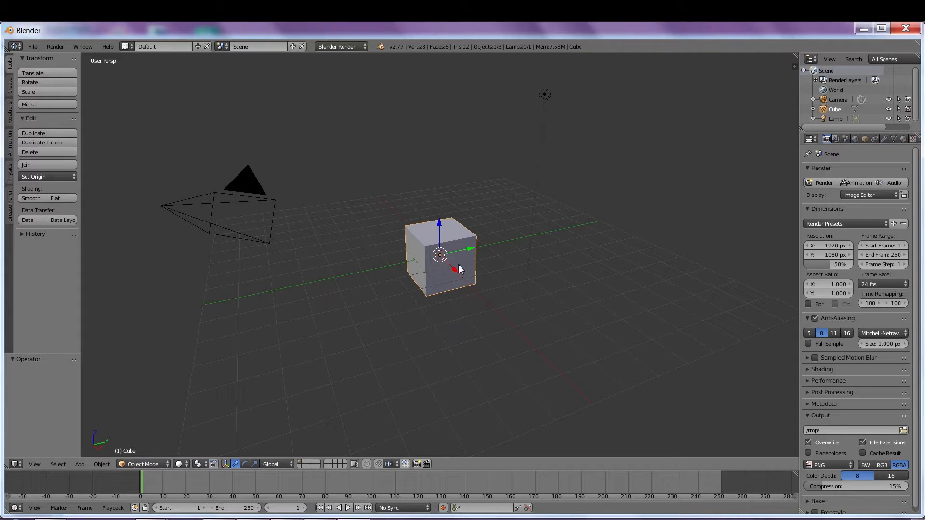
# Step: Orbit the 3D viewport around the default cube to see it from another side
pyautogui.moveTo(427, 298)
pyautogui.mouseDown(button='middle')
pyautogui.moveTo(339, 295)
pyautogui.moveTo(392, 285)
pyautogui.moveTo(491, 287)
pyautogui.moveTo(434, 287)
pyautogui.moveTo(441, 289)
pyautogui.mouseUp(button='middle')
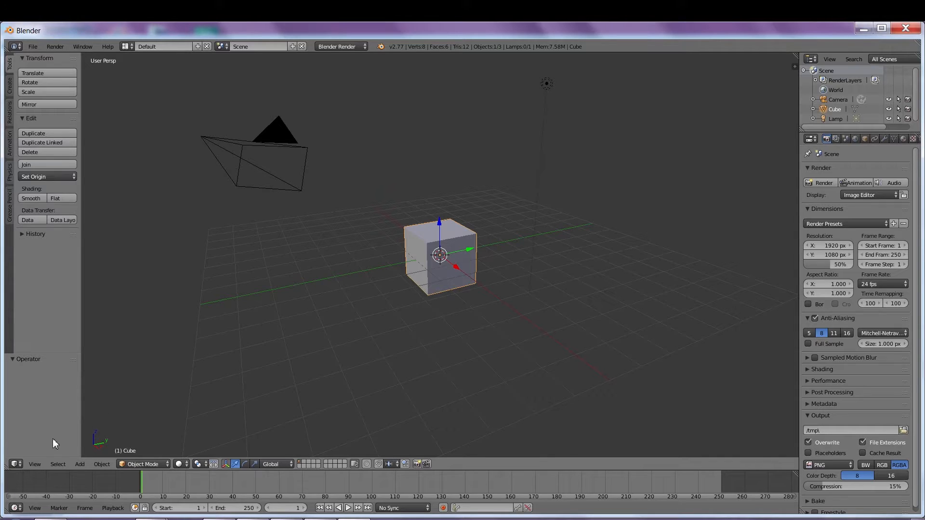
pyautogui.moveTo(533, 258); pyautogui.dragTo(438, 270, button='middle')
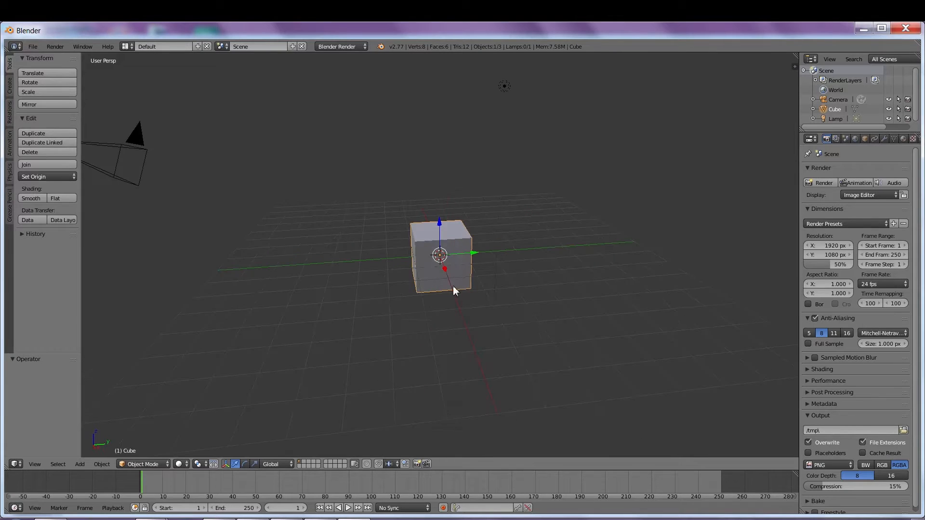
# Step: Switch the main area to the Node Editor and render at 100% of 1920×1080, 30 fps
pyautogui.click(17, 467)
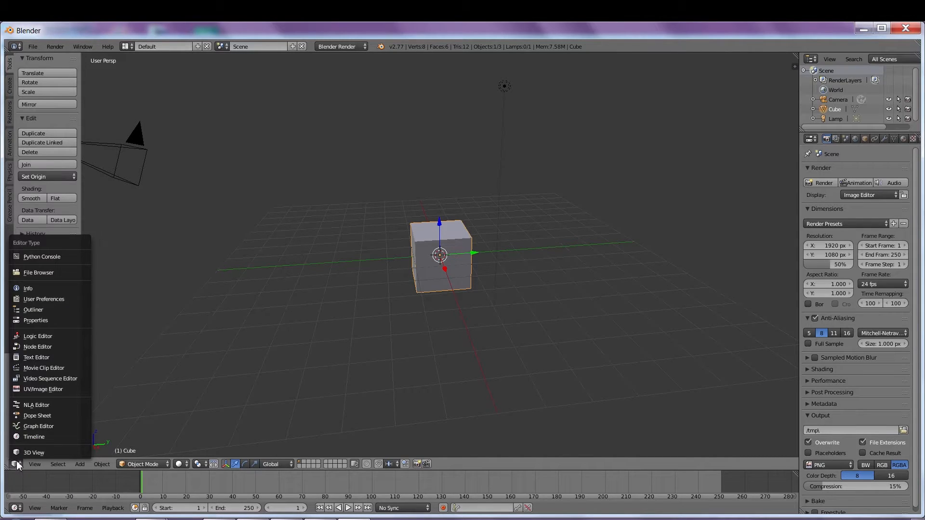
pyautogui.click(50, 346)
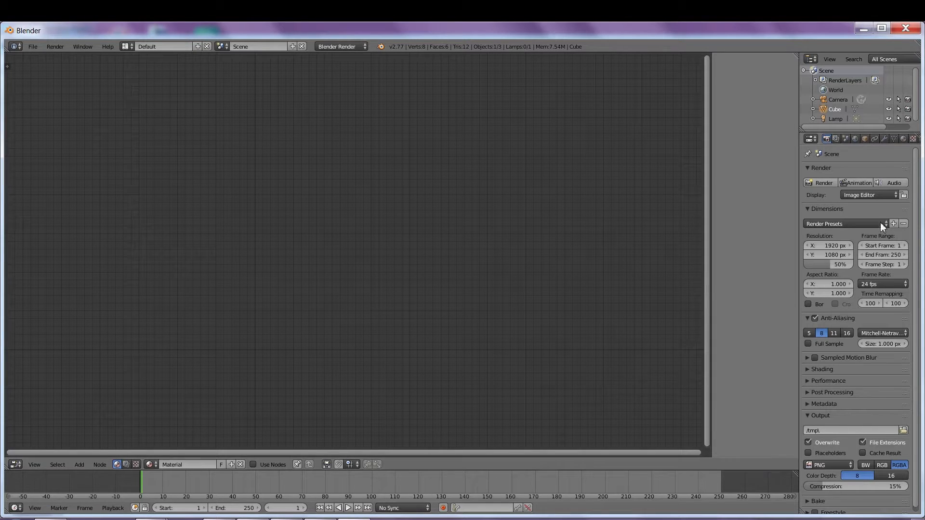
pyautogui.moveTo(832, 265); pyautogui.dragTo(861, 264)
pyautogui.click(882, 284)
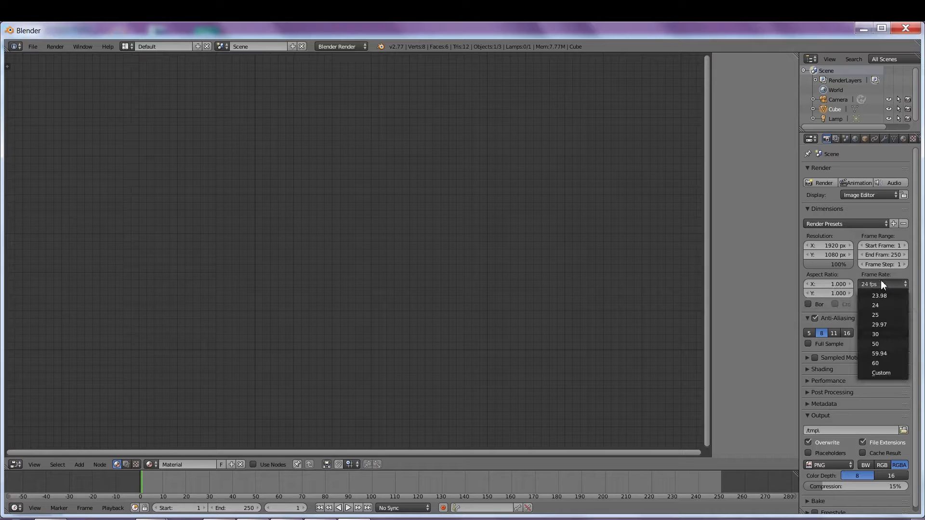
pyautogui.click(886, 334)
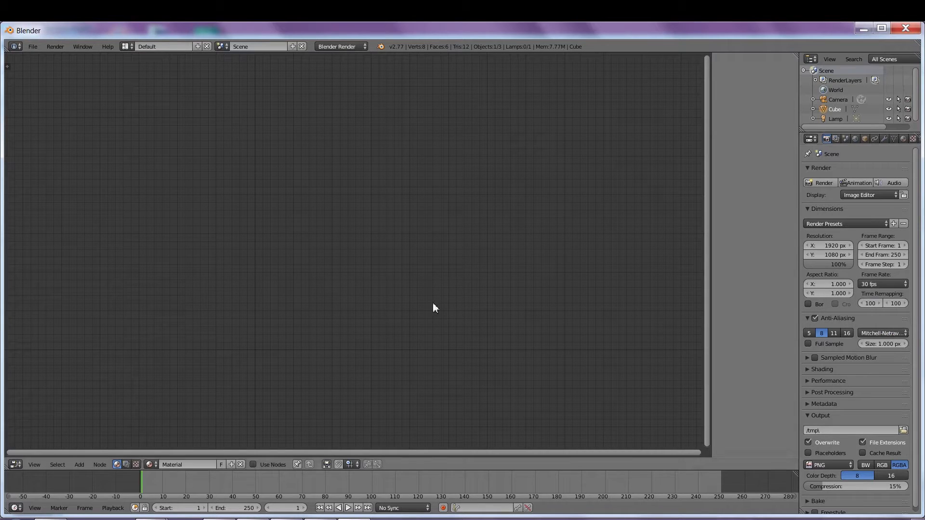
# Step: Enable compositing nodes with Use Nodes and Backdrop turned on
pyautogui.click(126, 464)
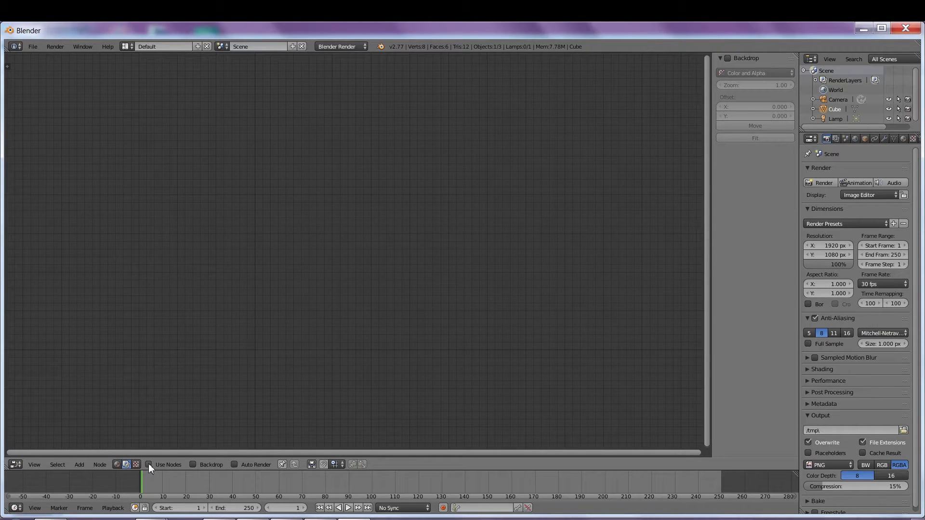
pyautogui.click(149, 464)
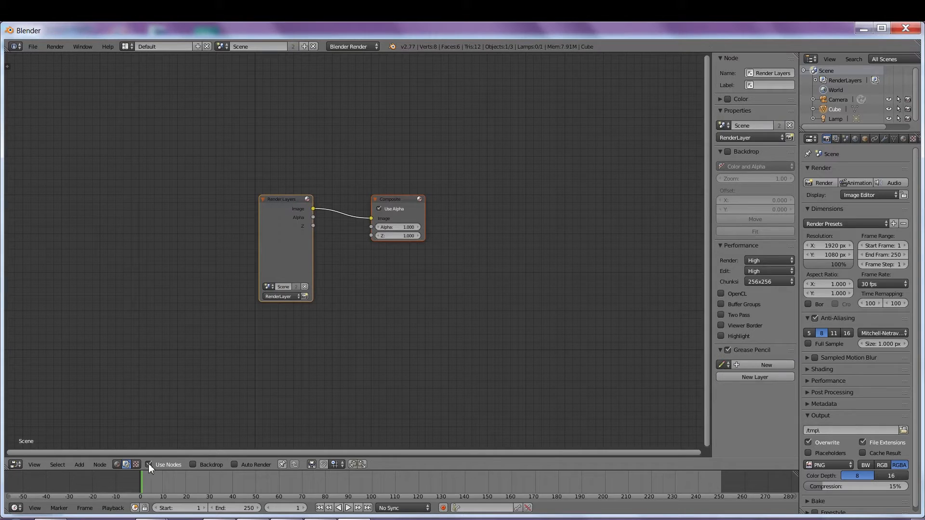
pyautogui.click(198, 464)
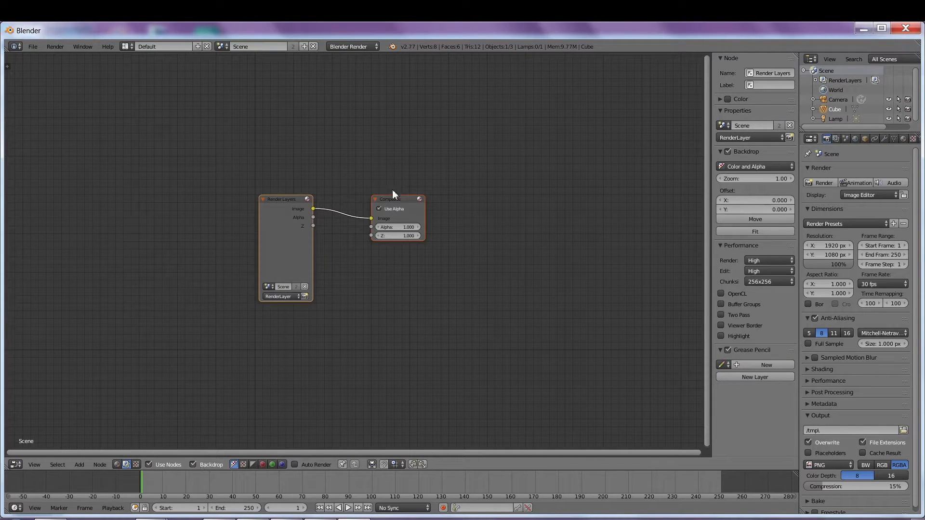
# Step: Rearrange the Composite and Render Layers nodes, then delete Render Layers
pyautogui.moveTo(392, 199); pyautogui.dragTo(436, 207)
pyautogui.moveTo(288, 198); pyautogui.dragTo(211, 150)
pyautogui.moveTo(435, 208)
pyautogui.mouseDown()
pyautogui.moveTo(433, 156)
pyautogui.moveTo(435, 201)
pyautogui.mouseUp()
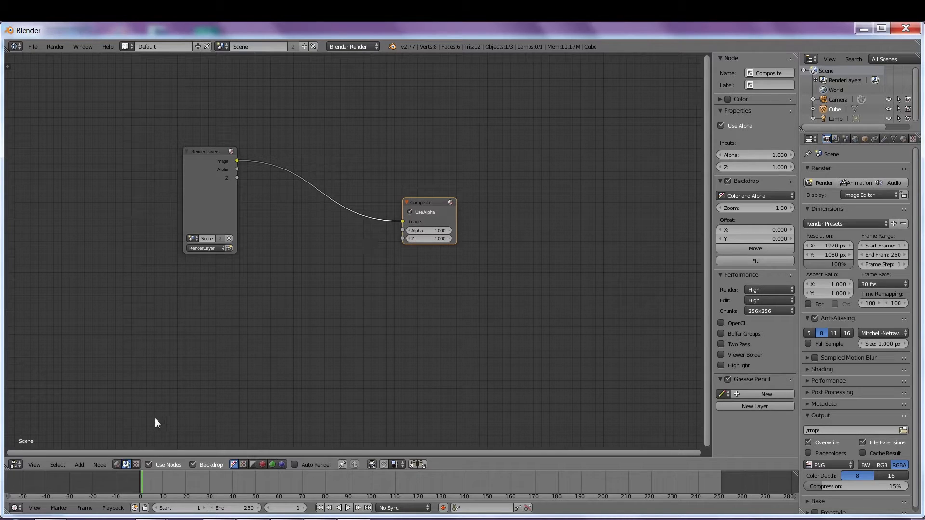
pyautogui.click(206, 153)
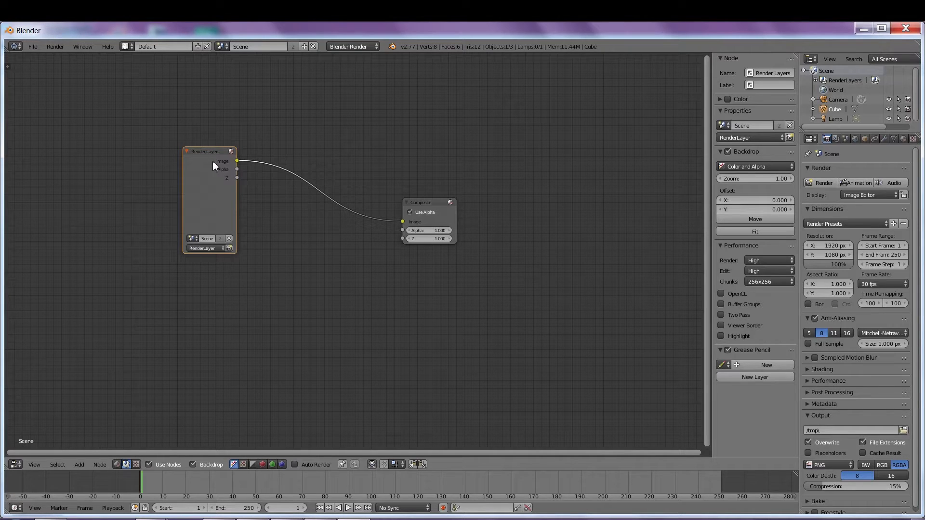
pyautogui.press('x')
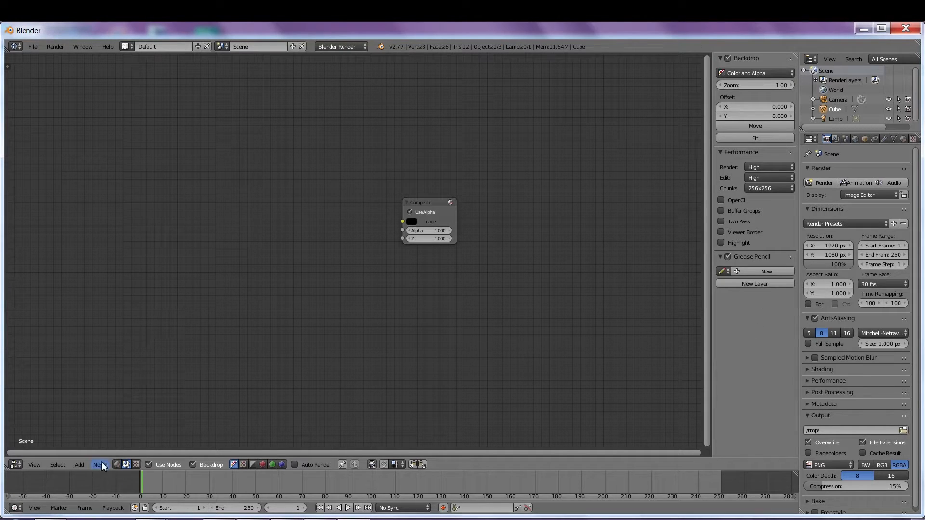
# Step: Add an Output > Viewer node below the Composite node
pyautogui.click(79, 465)
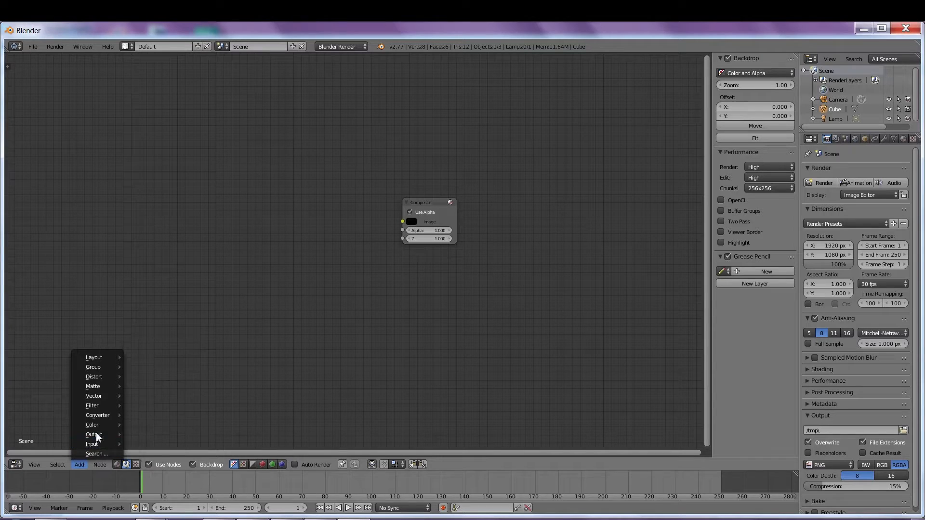
pyautogui.moveTo(97, 436)
pyautogui.click(151, 444)
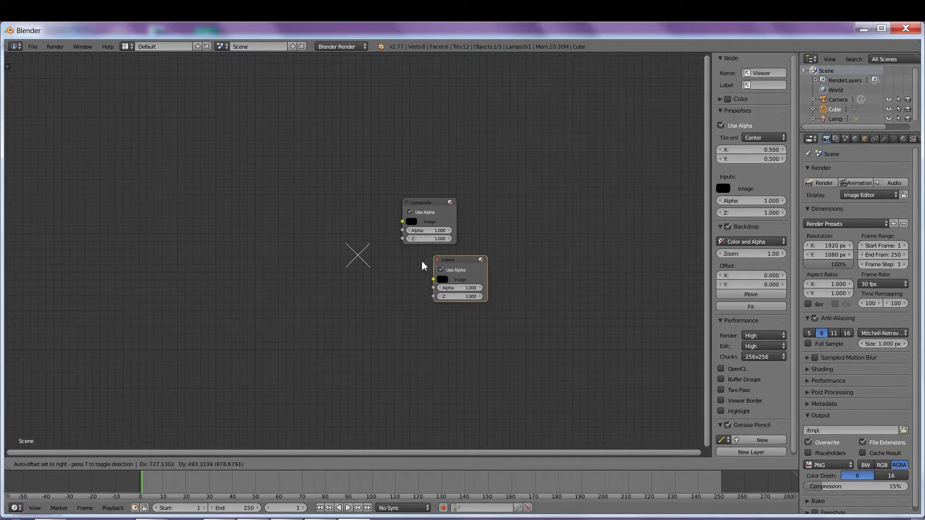
pyautogui.click(387, 285)
# Step: Add an Input > Movie Clip node on the left side of the graph
pyautogui.click(80, 465)
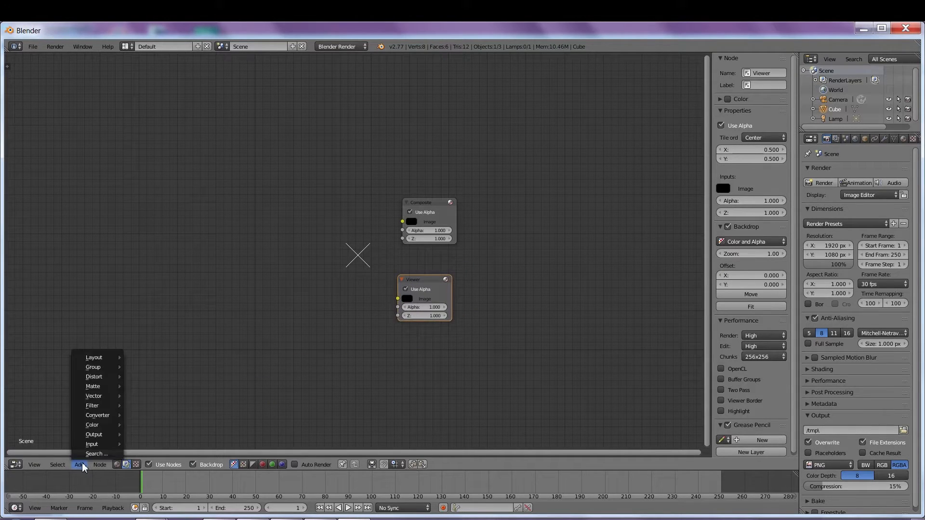
pyautogui.moveTo(96, 443)
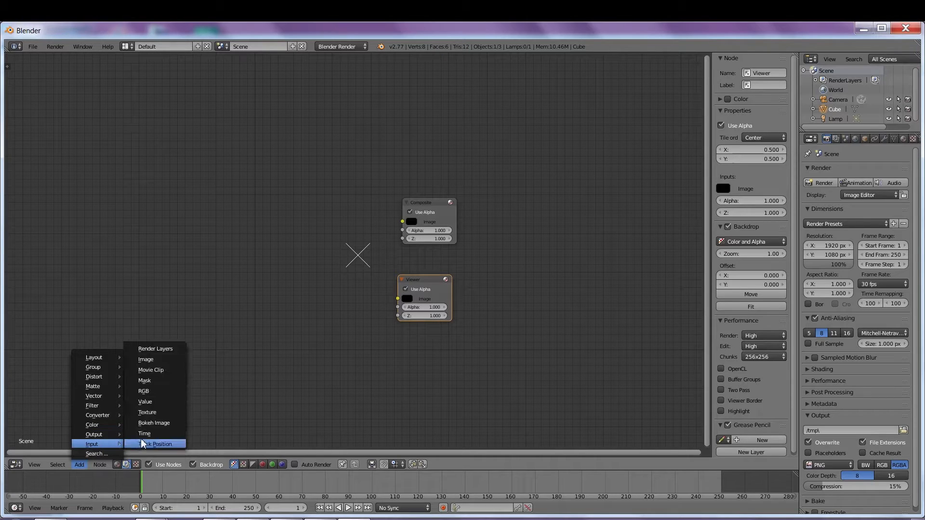
pyautogui.click(147, 369)
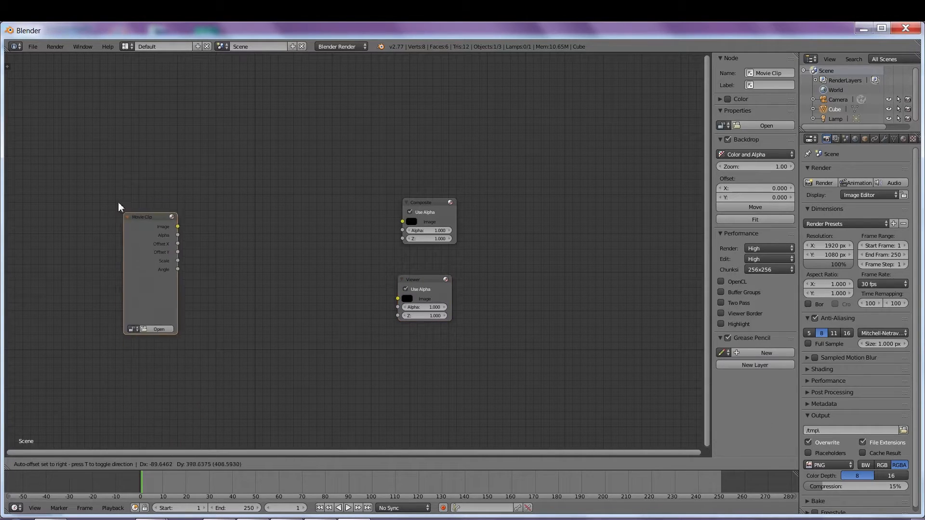
pyautogui.click(111, 166)
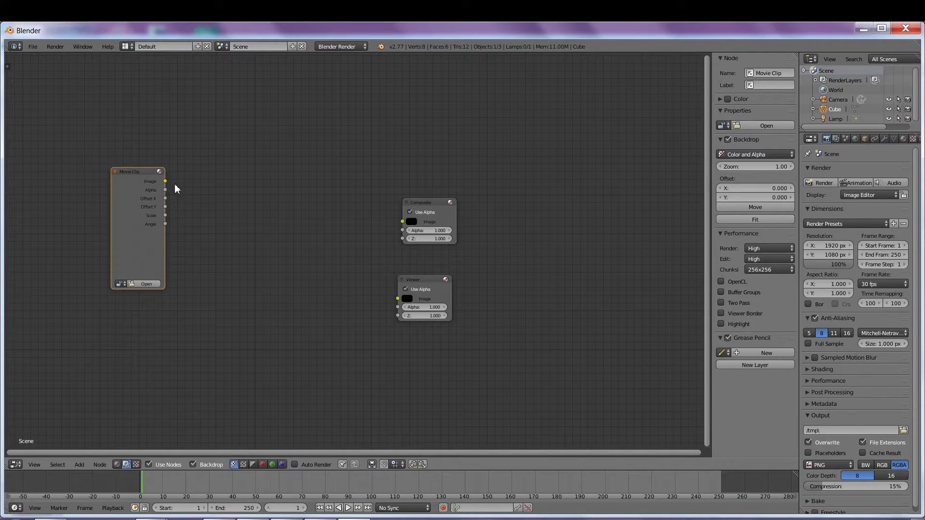
# Step: Open Car_Plate.mp4 from the recent GREEN DEMOS folder as the Movie Clip node's clip
pyautogui.click(147, 284)
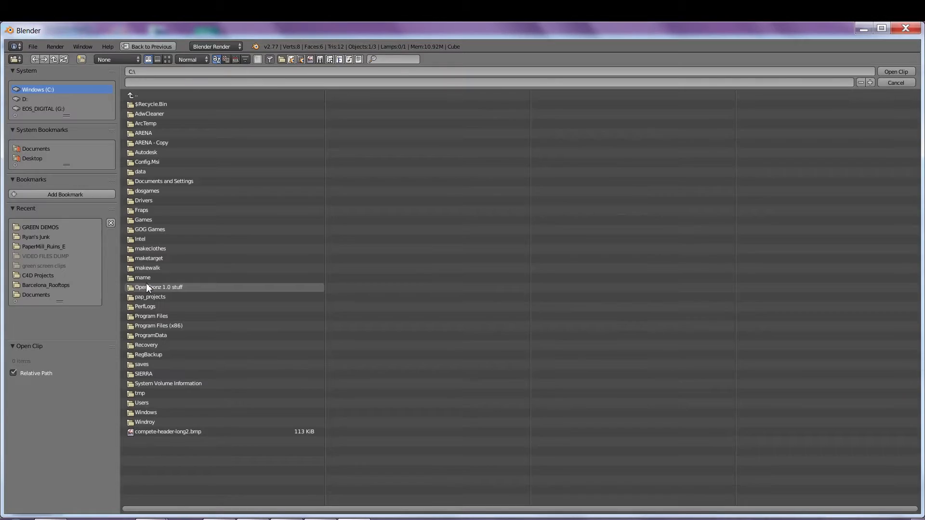
pyautogui.click(45, 228)
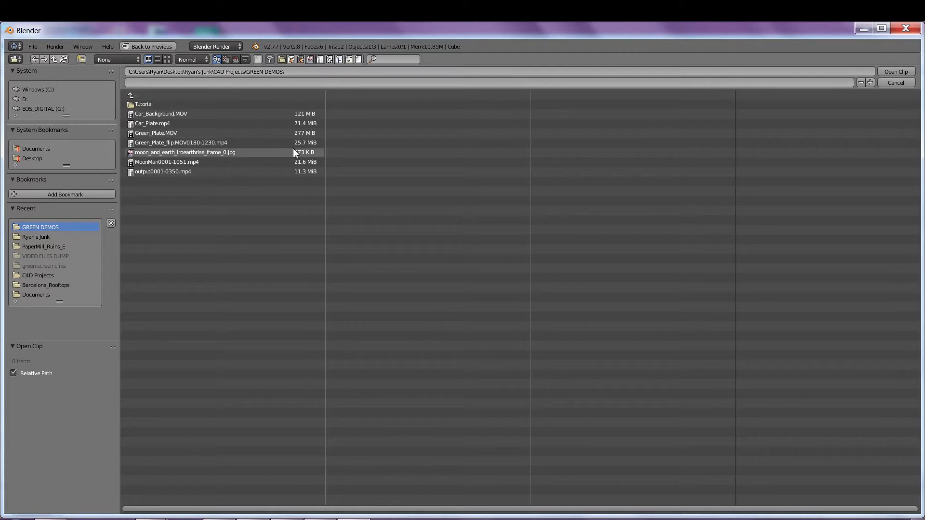
pyautogui.click(152, 125)
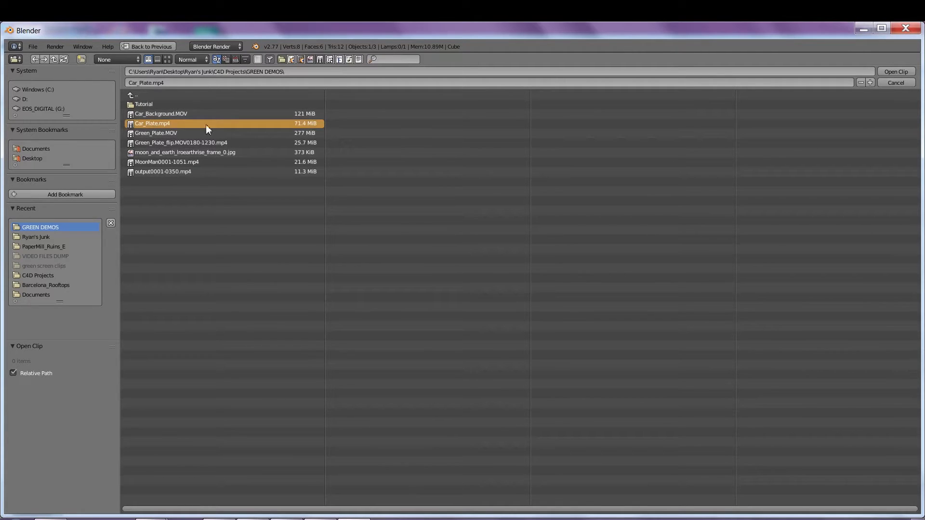
pyautogui.click(897, 72)
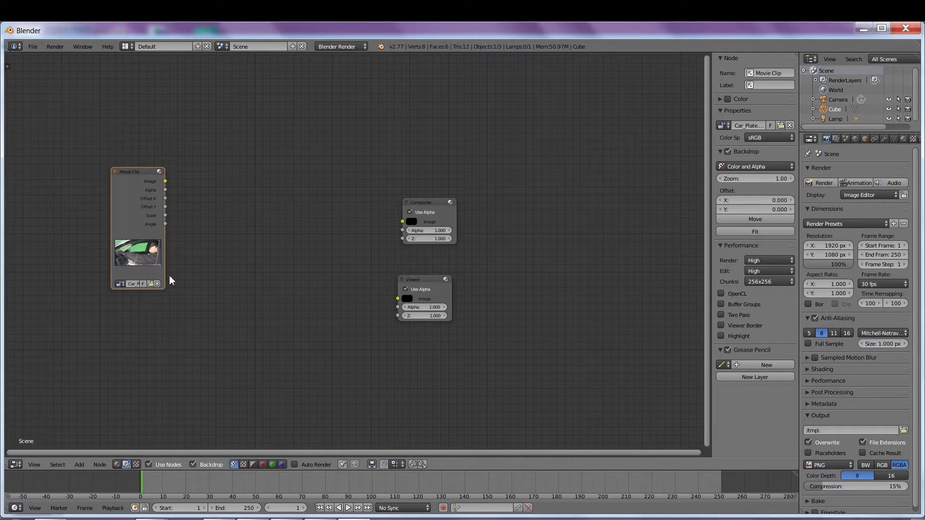
# Step: Link the Movie Clip Image output to the Viewer and Composite inputs, then tidy the layout
pyautogui.moveTo(165, 181); pyautogui.dragTo(399, 299)
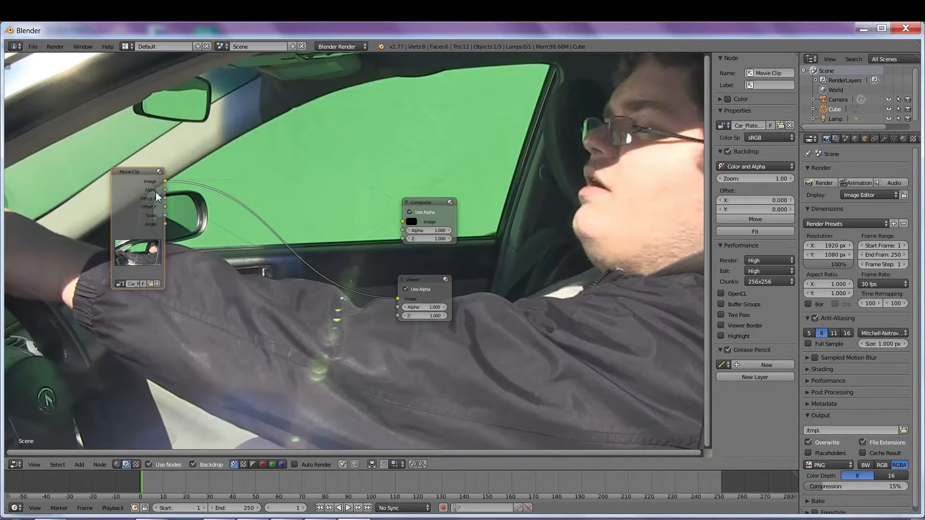
pyautogui.moveTo(165, 181); pyautogui.dragTo(403, 222)
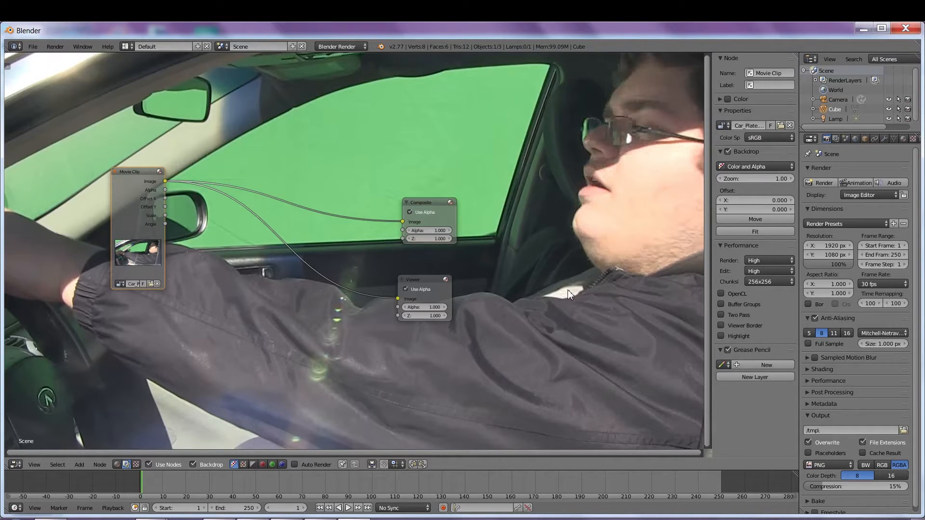
pyautogui.moveTo(137, 172); pyautogui.dragTo(151, 146)
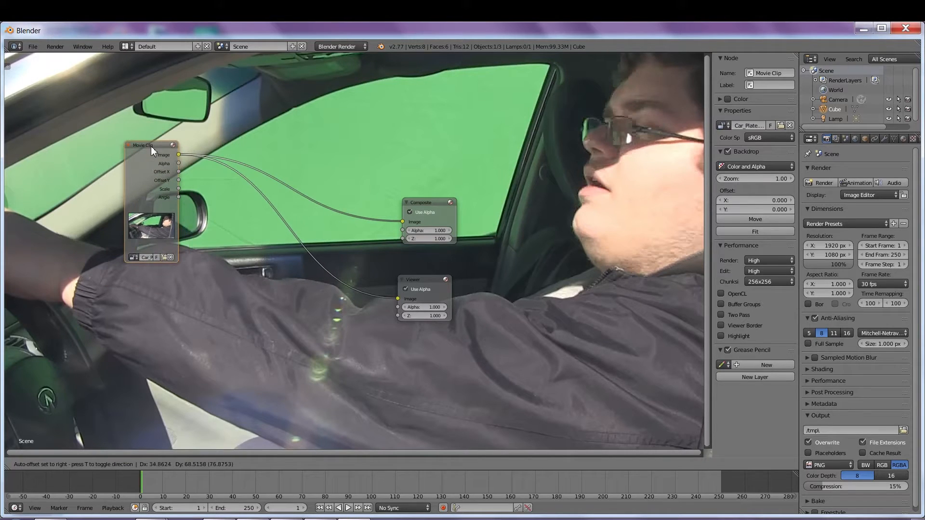
pyautogui.moveTo(429, 203); pyautogui.dragTo(417, 187)
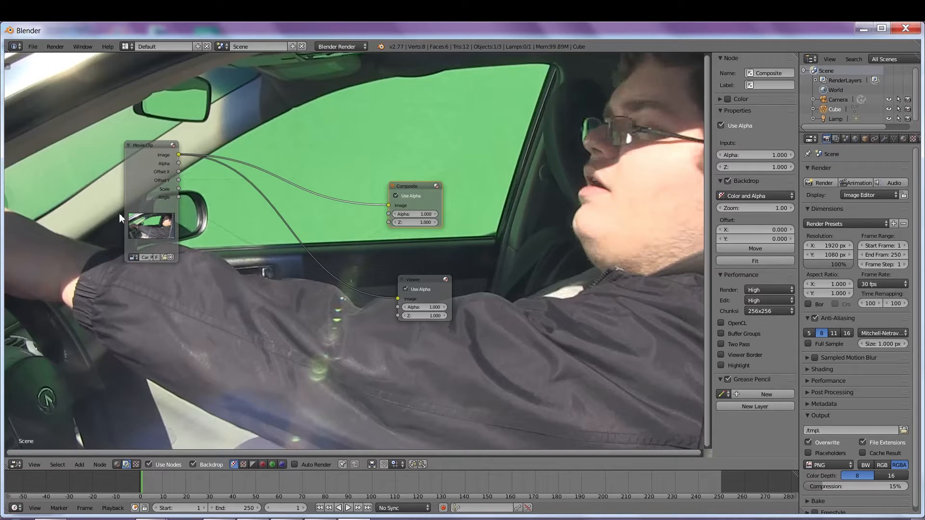
pyautogui.moveTo(146, 145); pyautogui.dragTo(114, 140)
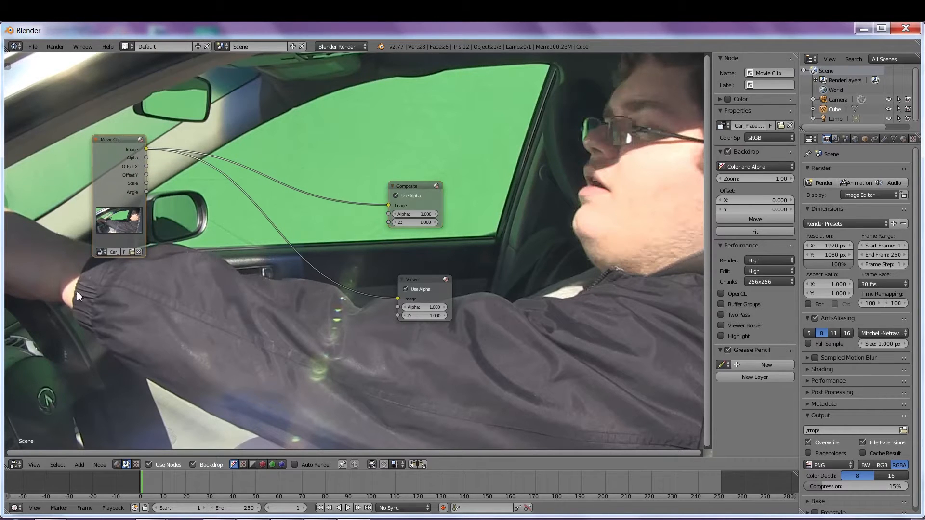
# Step: Open the Add menu and browse its node categories
pyautogui.click(79, 465)
pyautogui.moveTo(91, 415)
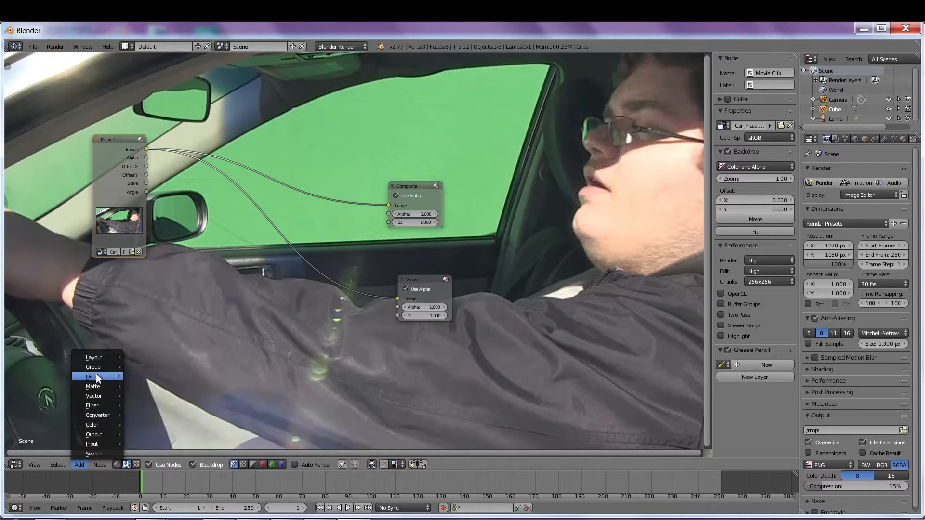
pyautogui.moveTo(103, 385)
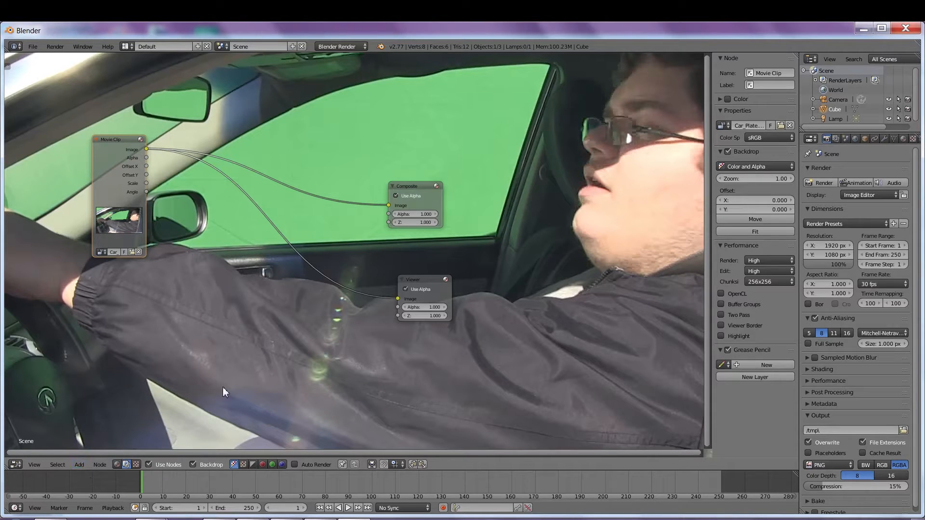
# Step: Drop a Matte > Keying node onto the clip–Viewer link and route its Image to Composite
pyautogui.click(79, 465)
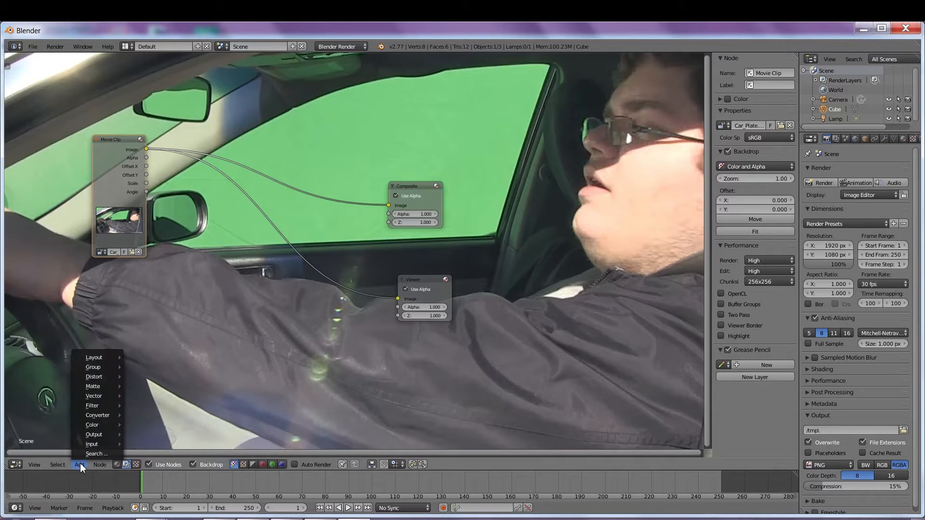
pyautogui.moveTo(97, 386)
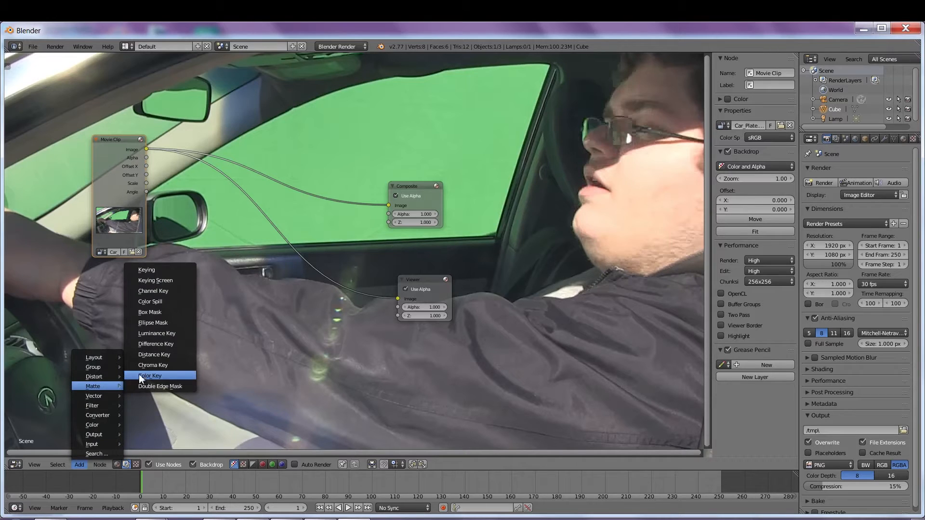
pyautogui.click(160, 270)
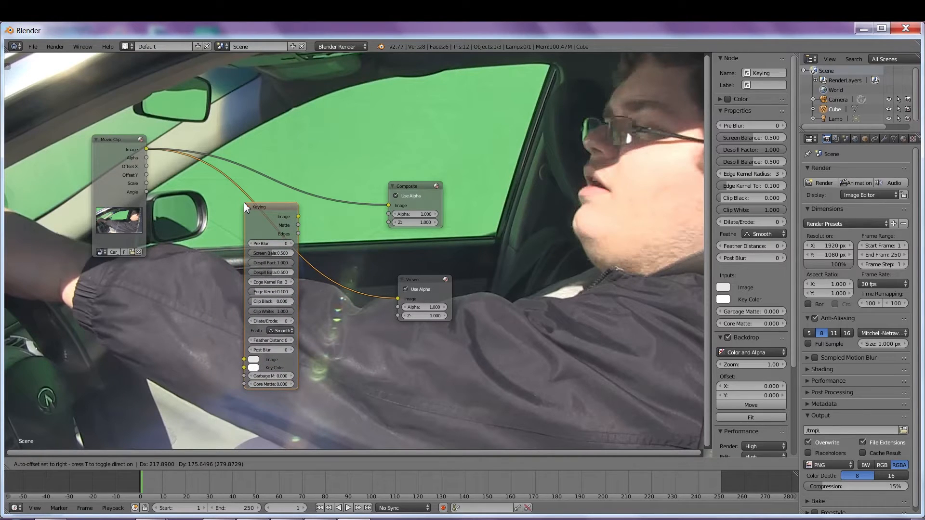
pyautogui.click(244, 203)
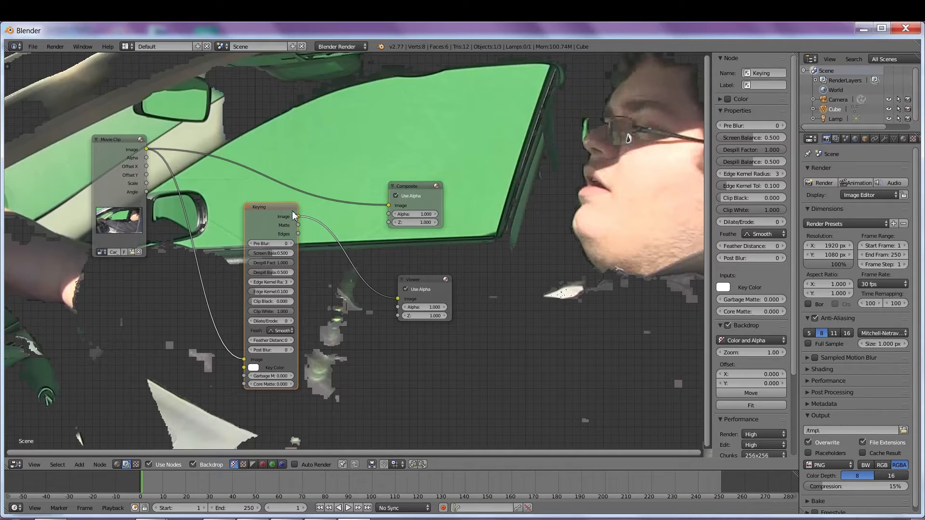
pyautogui.moveTo(299, 216); pyautogui.dragTo(389, 207)
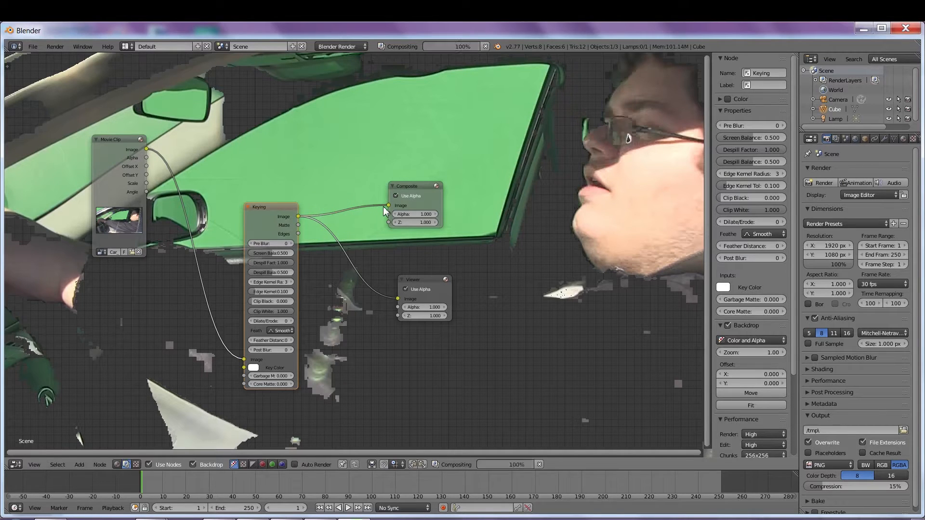
pyautogui.moveTo(270, 207); pyautogui.dragTo(286, 149)
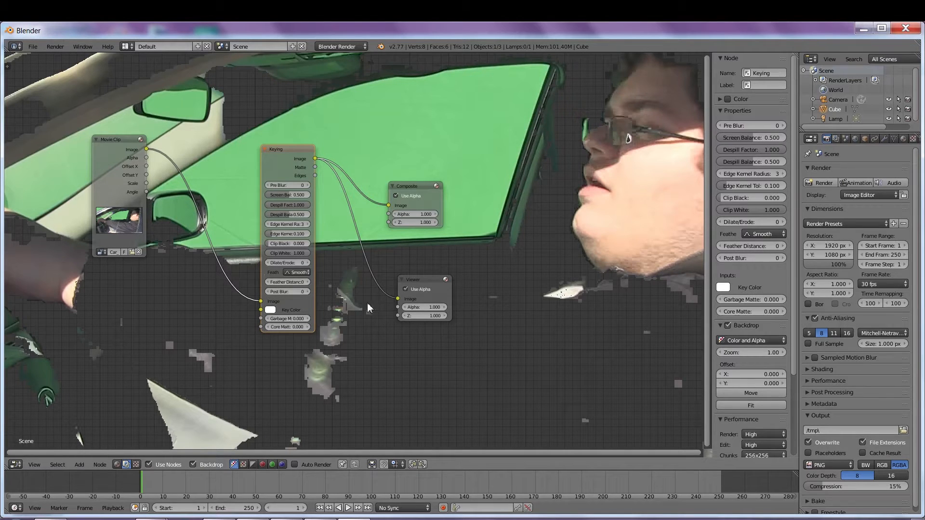
# Step: Eyedrop the green screen as the Keying Key Color, then darken it slightly
pyautogui.click(271, 310)
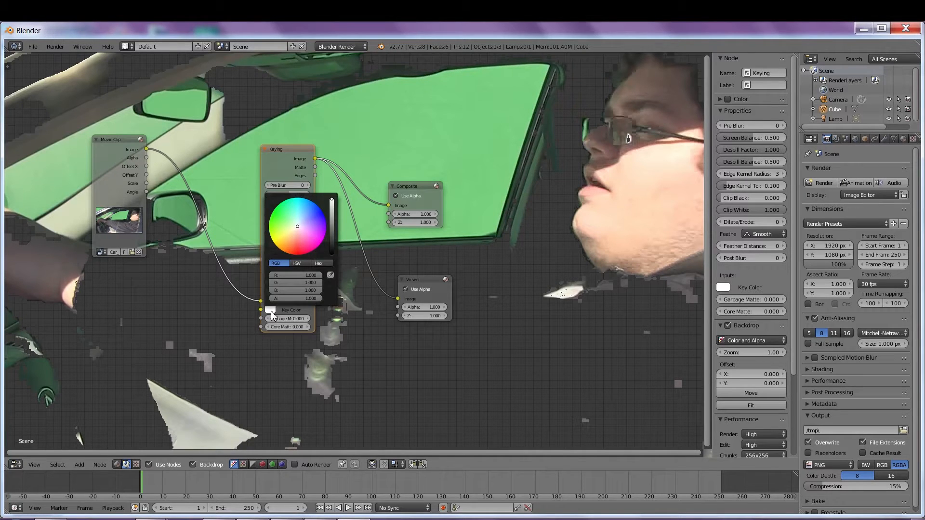
pyautogui.click(330, 275)
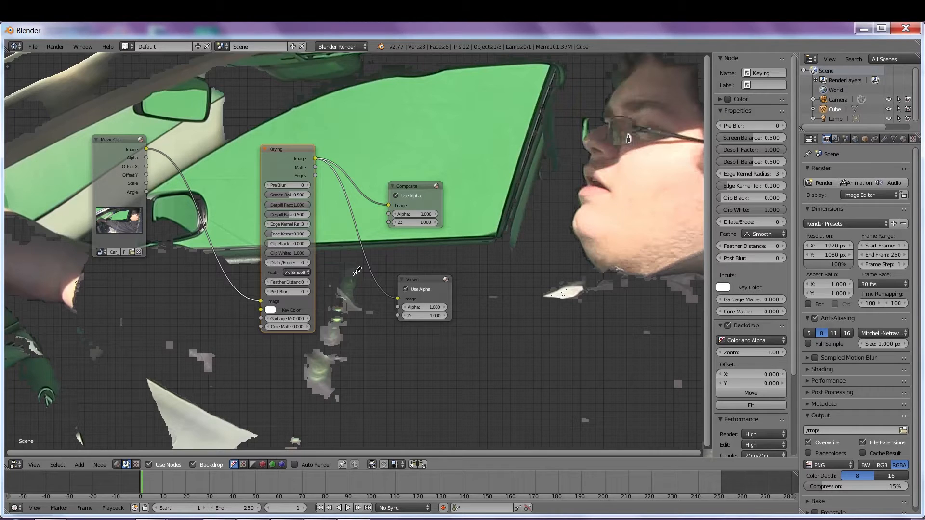
pyautogui.click(434, 129)
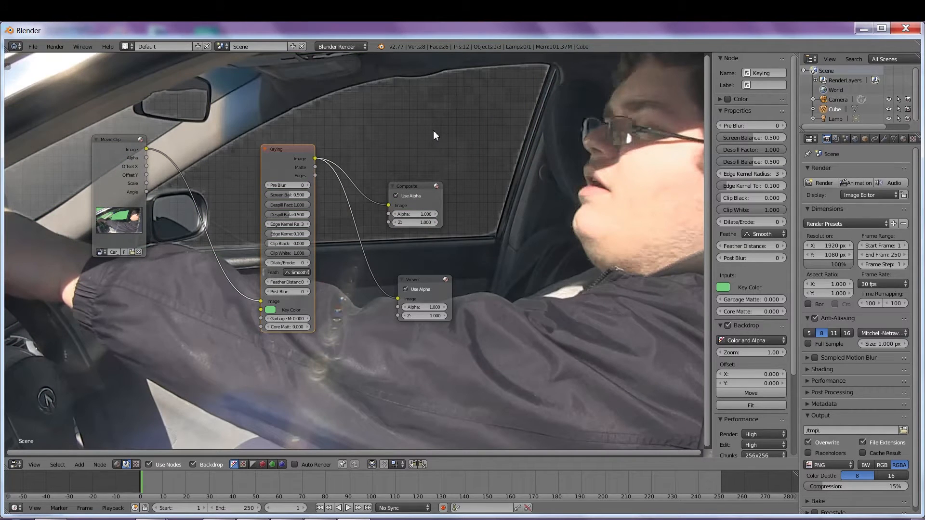
pyautogui.click(271, 310)
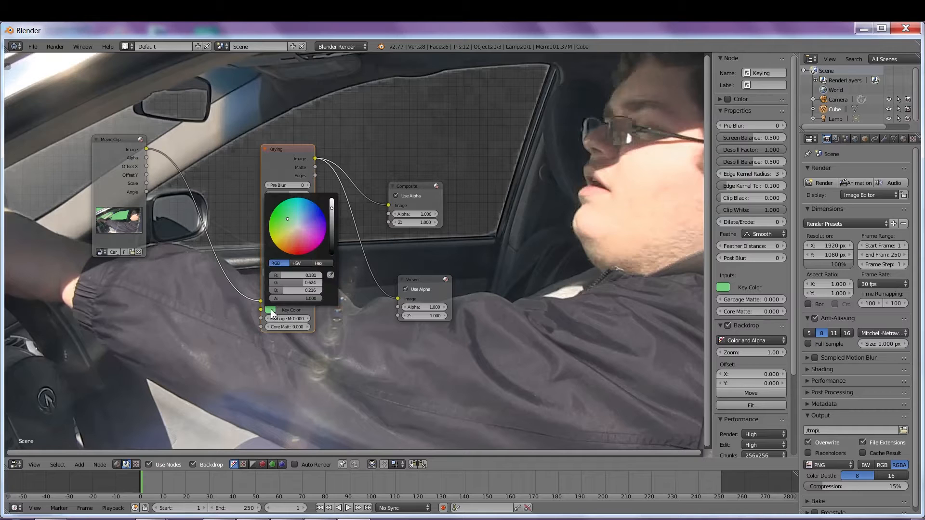
pyautogui.moveTo(331, 210); pyautogui.dragTo(332, 222)
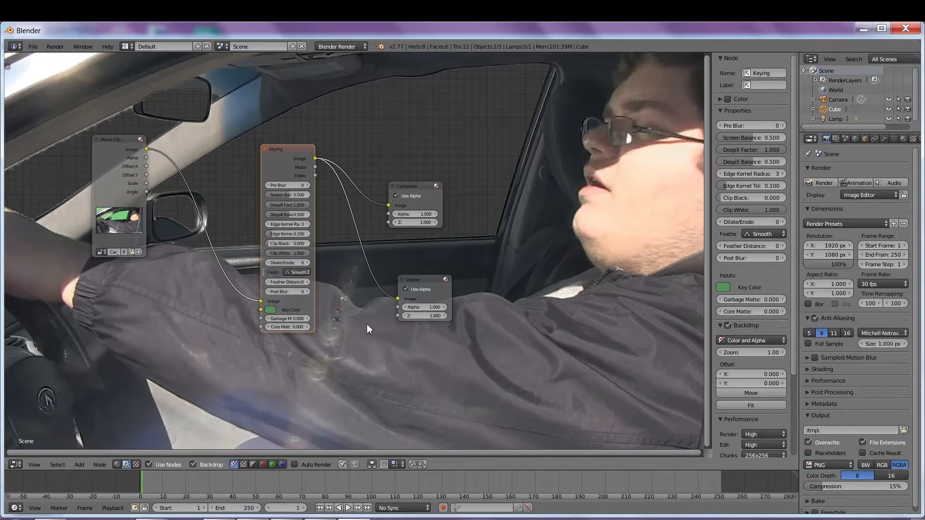
# Step: Connect the Keying Matte output to the Viewer to preview the black-and-white mask
pyautogui.moveTo(285, 146); pyautogui.dragTo(267, 128)
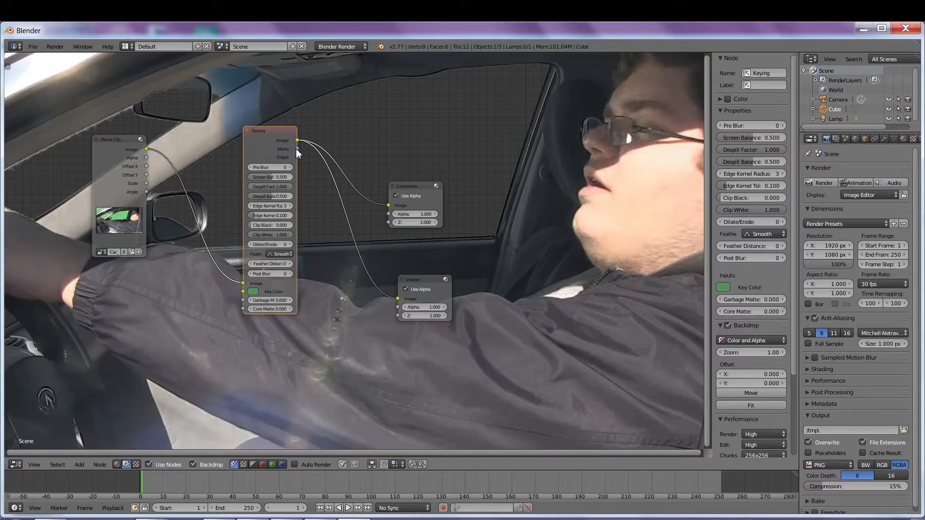
pyautogui.moveTo(297, 149); pyautogui.dragTo(308, 161)
pyautogui.moveTo(357, 265); pyautogui.dragTo(397, 298)
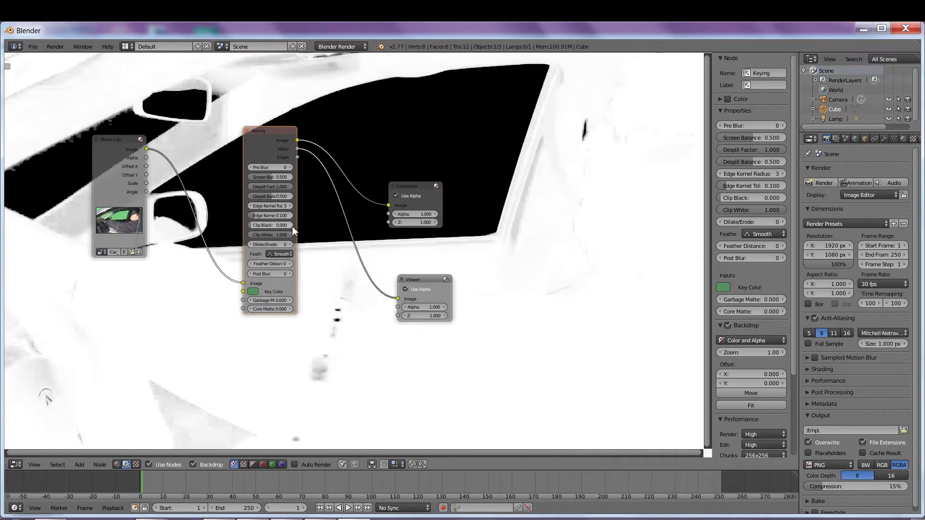
# Step: Set the Keying node's Clip White to 0.682 and Post Blur to 2
pyautogui.moveTo(267, 224); pyautogui.dragTo(234, 235)
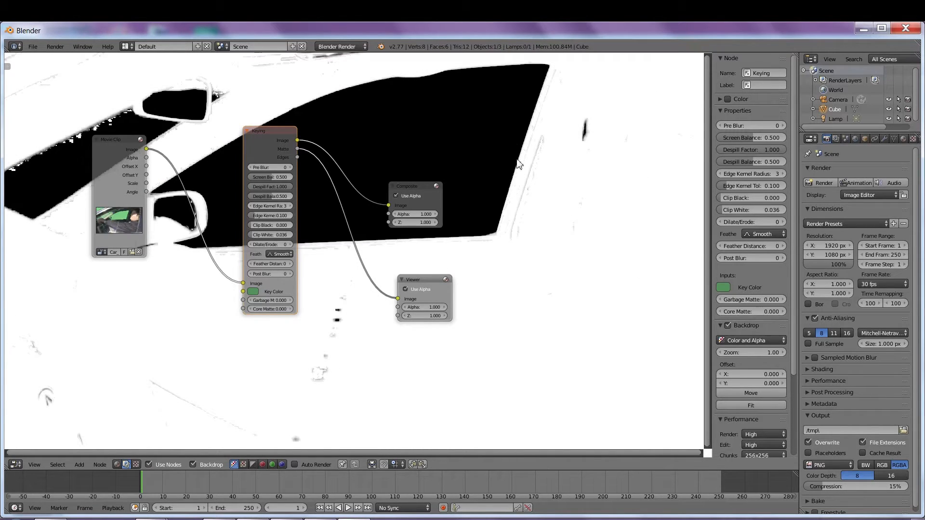
pyautogui.moveTo(263, 235)
pyautogui.mouseDown()
pyautogui.moveTo(248, 235)
pyautogui.moveTo(279, 235)
pyautogui.mouseUp()
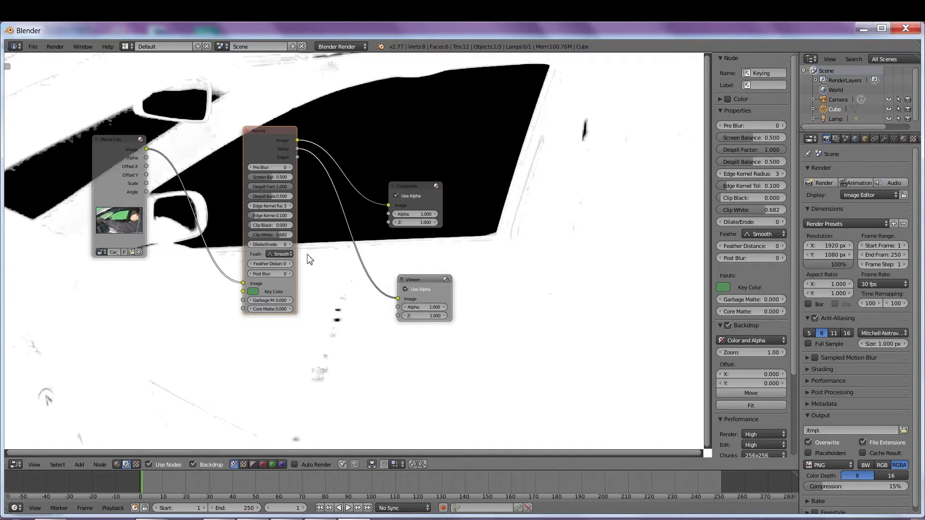
pyautogui.click(290, 273)
pyautogui.click(291, 274)
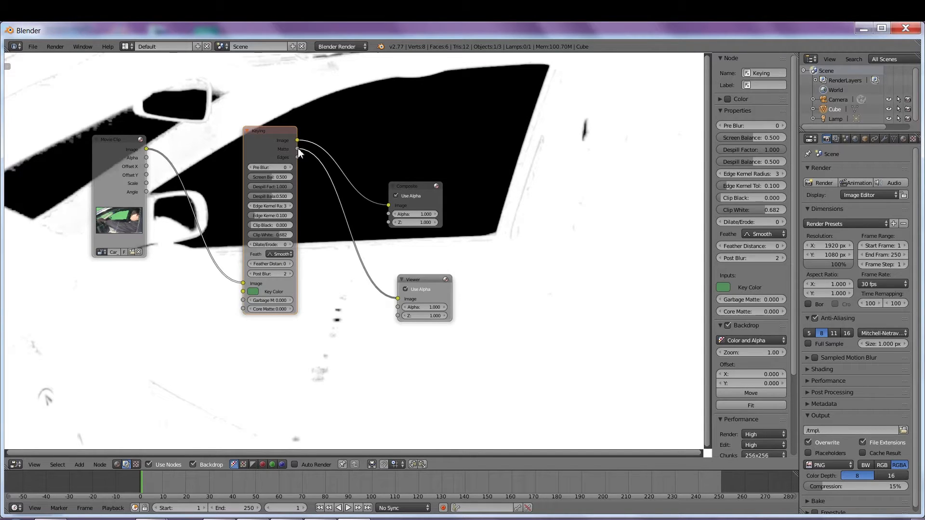
# Step: Reconnect the Keying Image output to the Viewer and move the Composite node up-right
pyautogui.moveTo(397, 299); pyautogui.dragTo(366, 291)
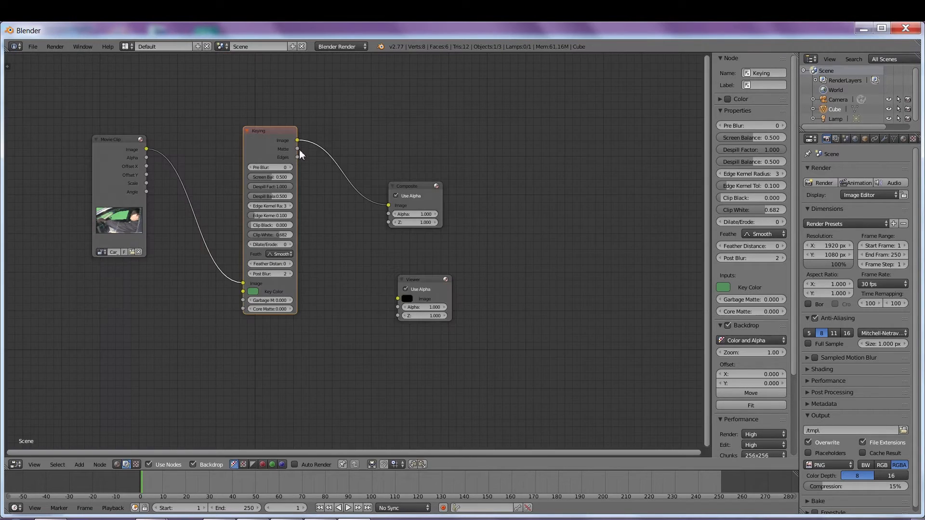
pyautogui.moveTo(297, 141); pyautogui.dragTo(398, 298)
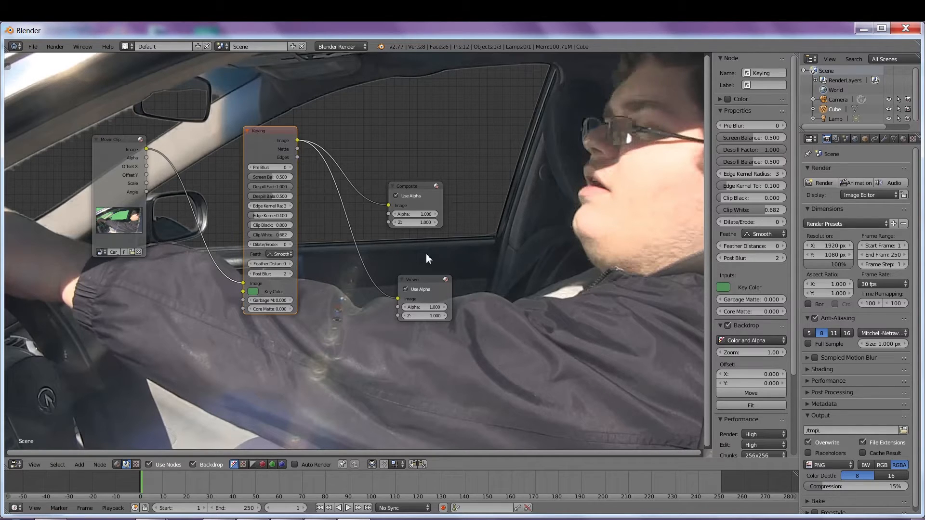
pyautogui.moveTo(418, 186); pyautogui.dragTo(447, 170)
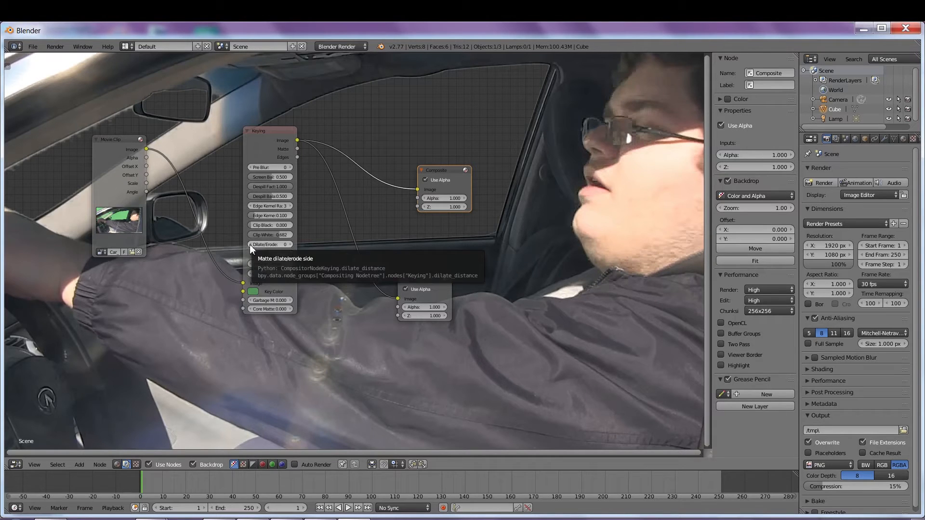
# Step: Step the Keying Dilate/Erode to -2, then reposition the Keying and Viewer nodes
pyautogui.click(290, 244)
pyautogui.click(290, 244)
pyautogui.click(290, 244)
pyautogui.click(290, 244)
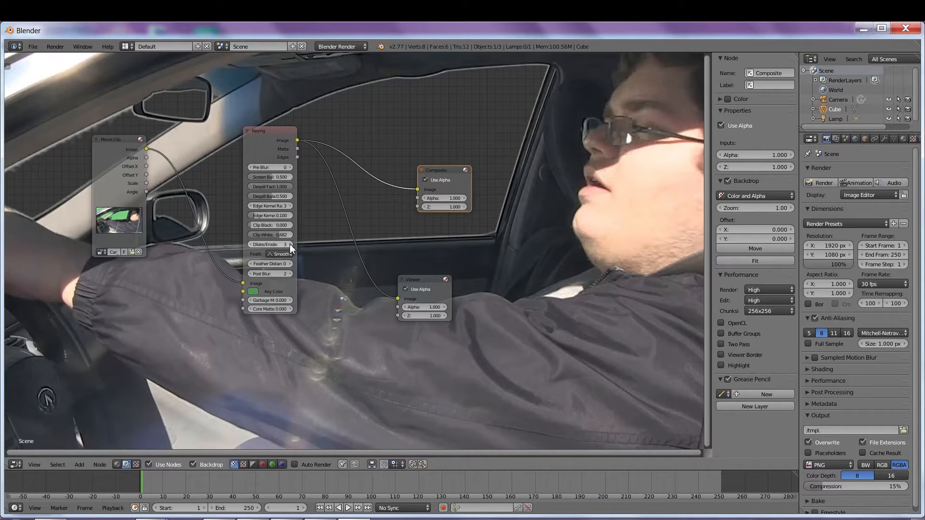
pyautogui.click(251, 244)
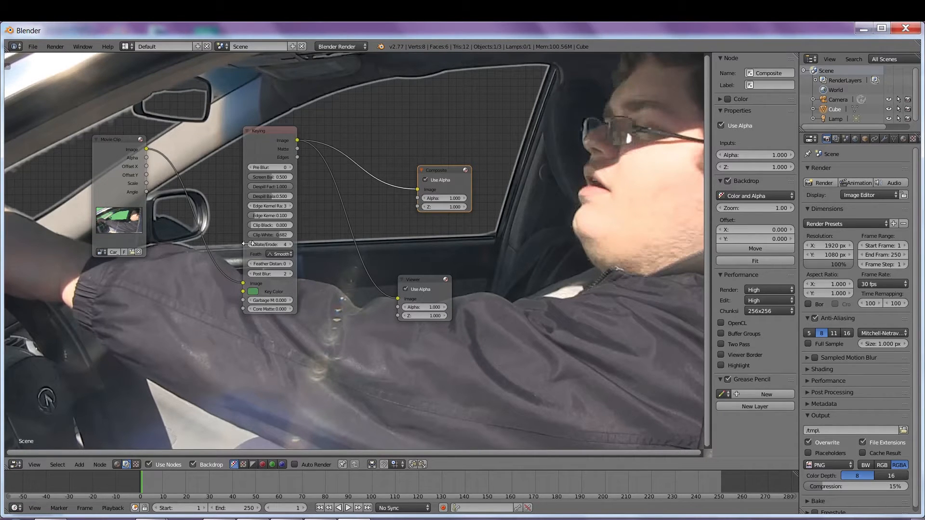
pyautogui.click(251, 244)
pyautogui.click(251, 244)
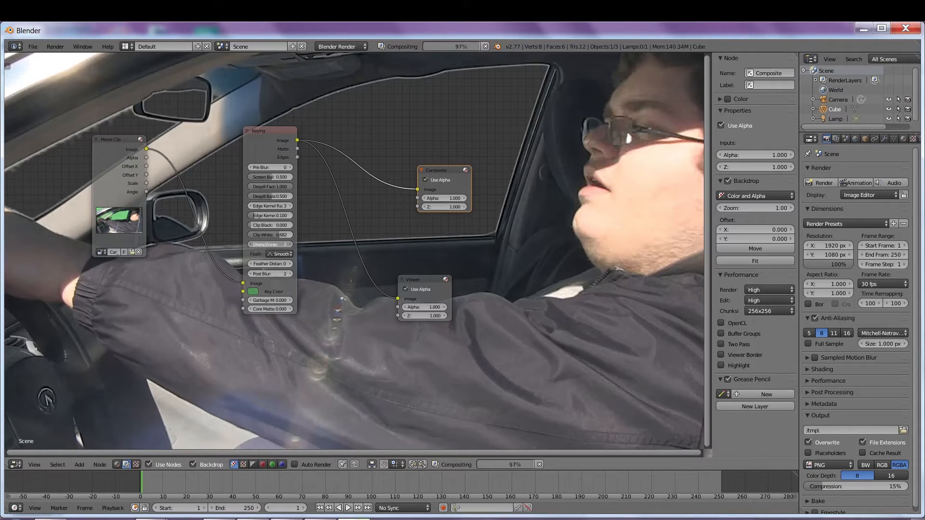
pyautogui.click(251, 244)
pyautogui.click(251, 244)
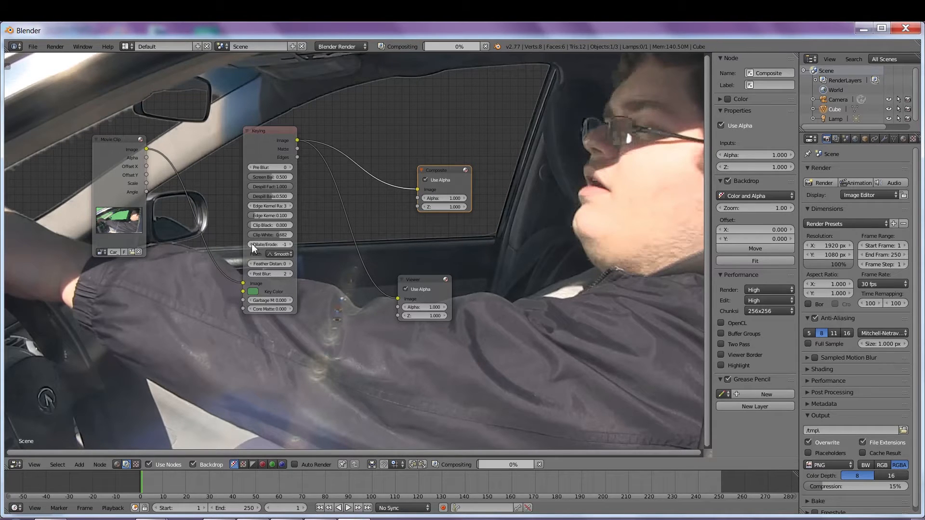
pyautogui.click(252, 243)
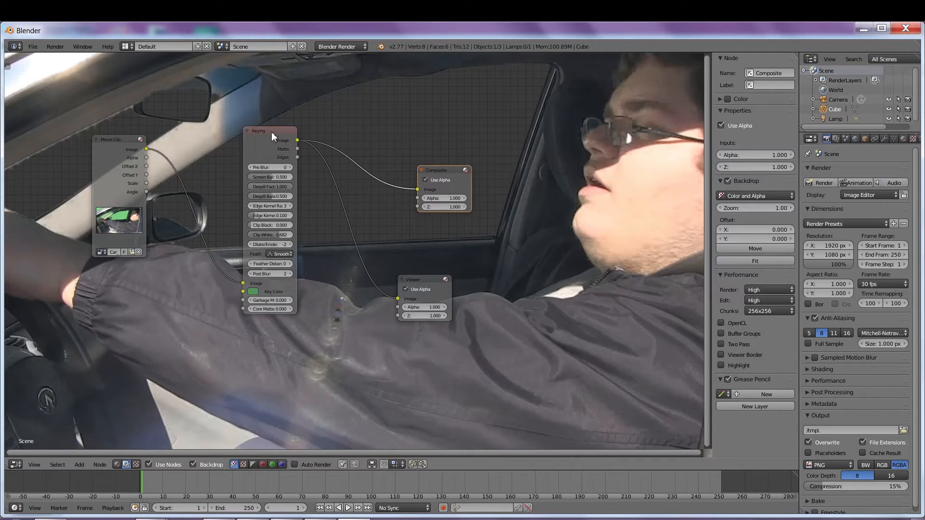
pyautogui.moveTo(272, 134); pyautogui.dragTo(250, 123)
pyautogui.moveTo(432, 289); pyautogui.dragTo(455, 259)
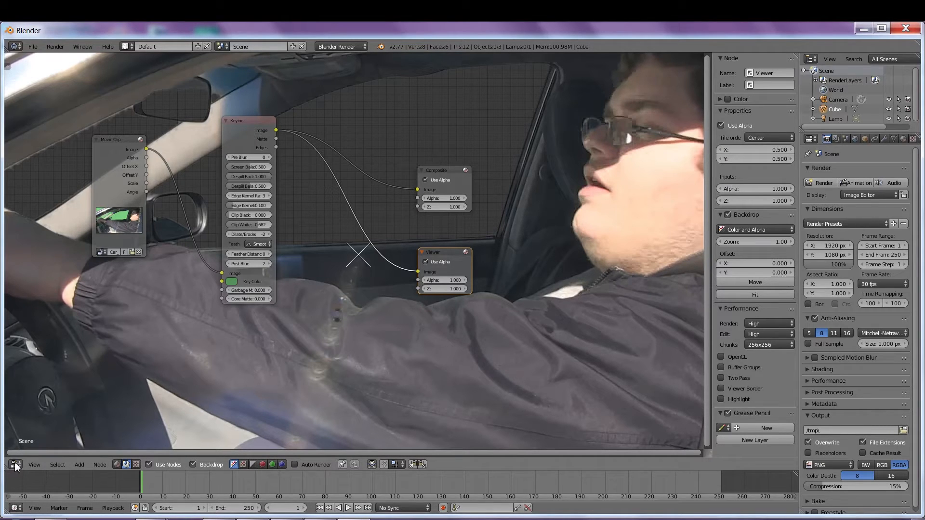
# Step: Add a second Movie Clip node and load Car_Background.MOV from the GREEN DEMOS folder
pyautogui.click(79, 464)
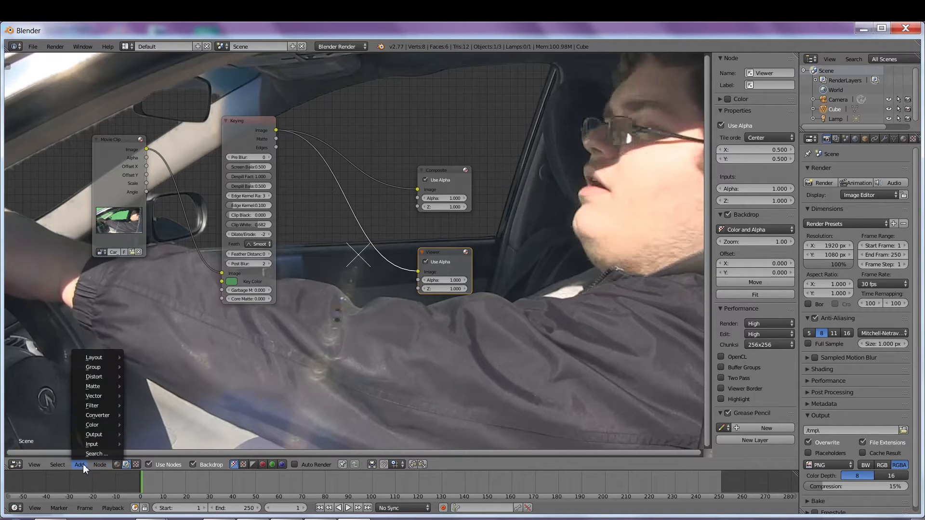
pyautogui.moveTo(99, 443)
pyautogui.click(151, 370)
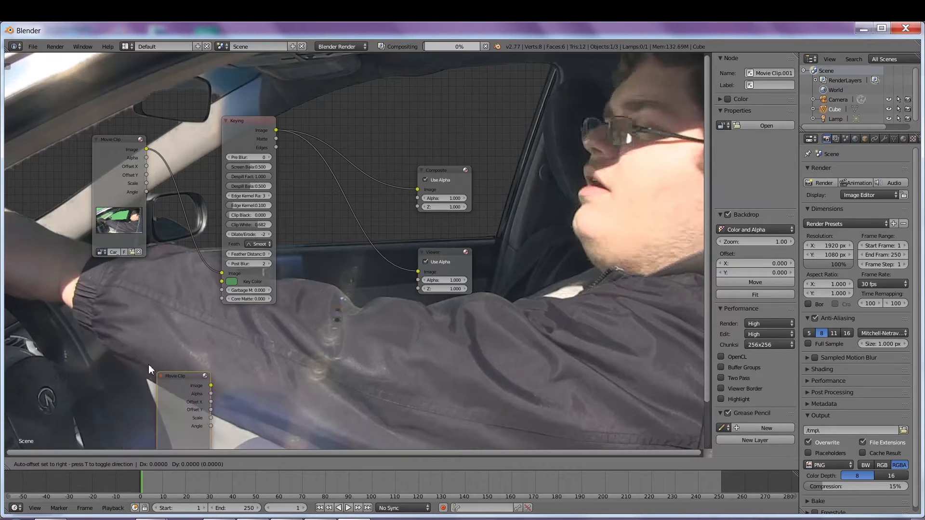
pyautogui.click(88, 296)
pyautogui.click(110, 404)
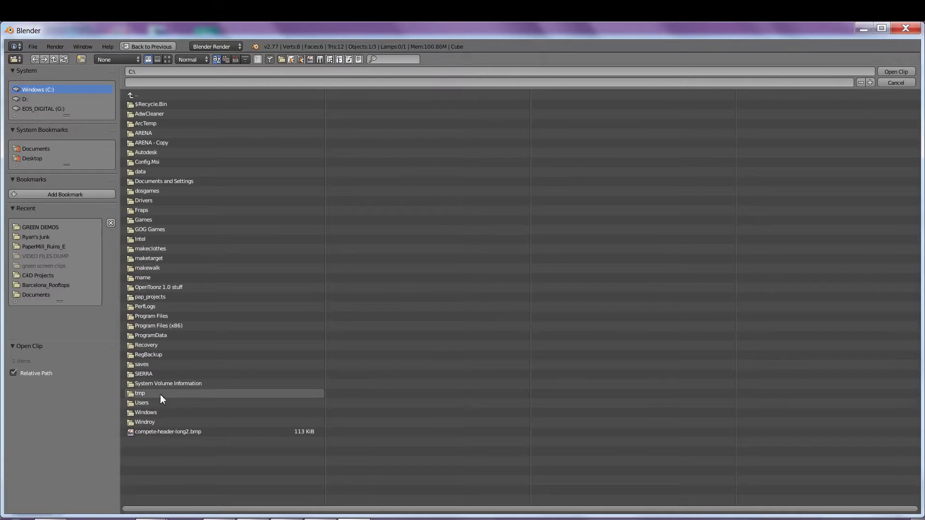
pyautogui.click(28, 227)
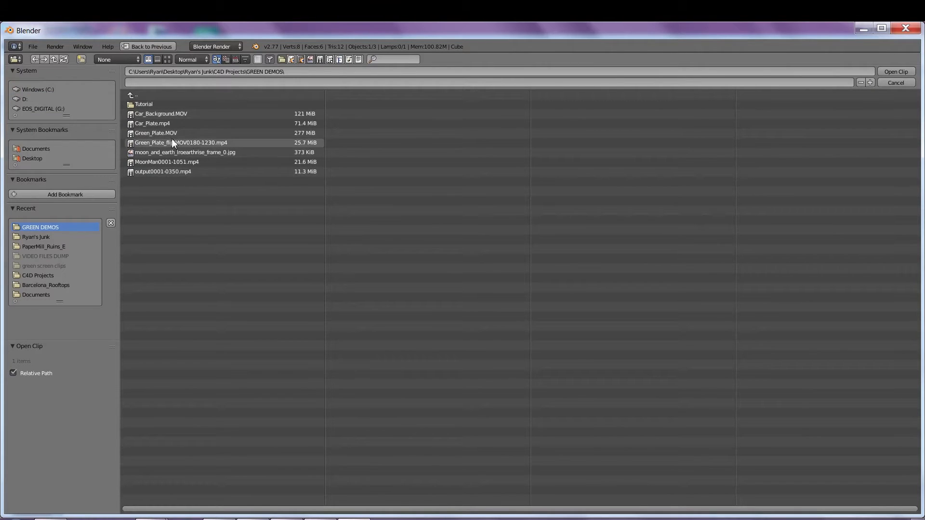
pyautogui.click(168, 114)
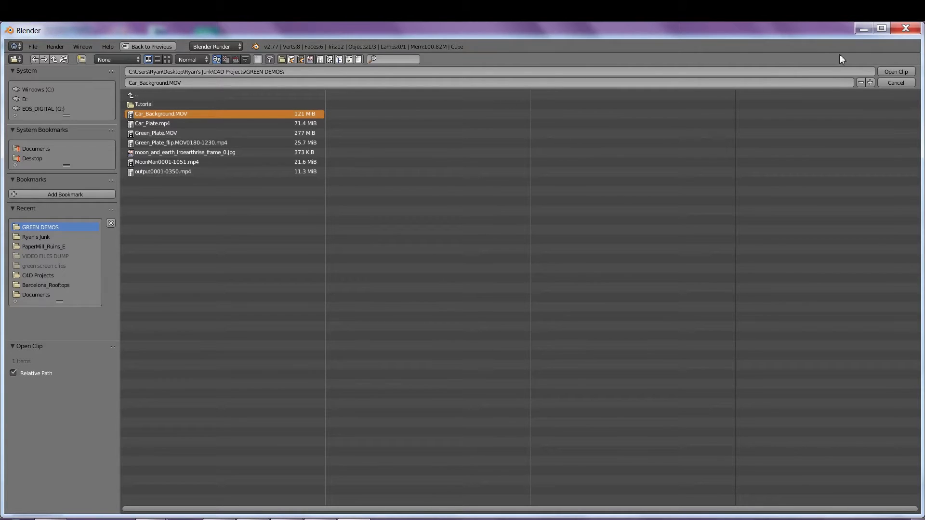
pyautogui.click(891, 71)
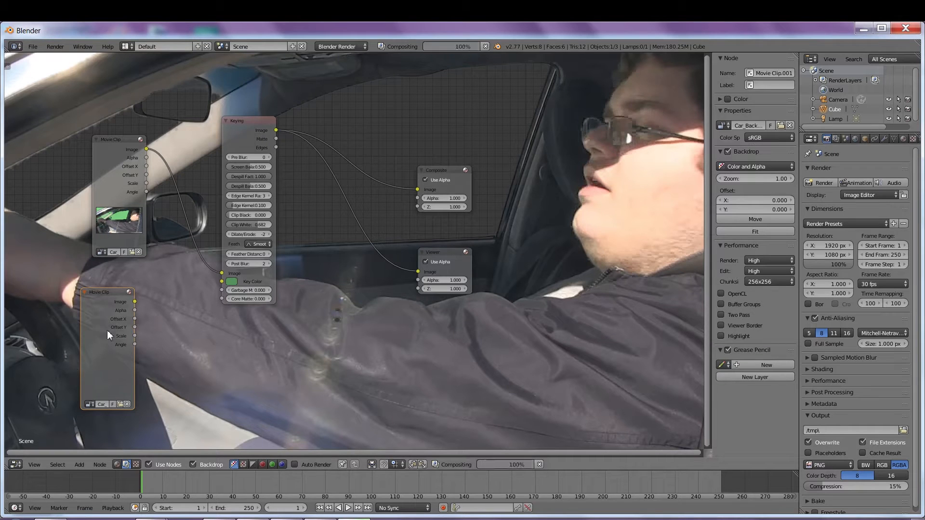
# Step: Add an Alpha Over node to the graph beside the background clip node
pyautogui.moveTo(105, 297)
pyautogui.mouseDown()
pyautogui.moveTo(121, 309)
pyautogui.moveTo(103, 293)
pyautogui.mouseUp()
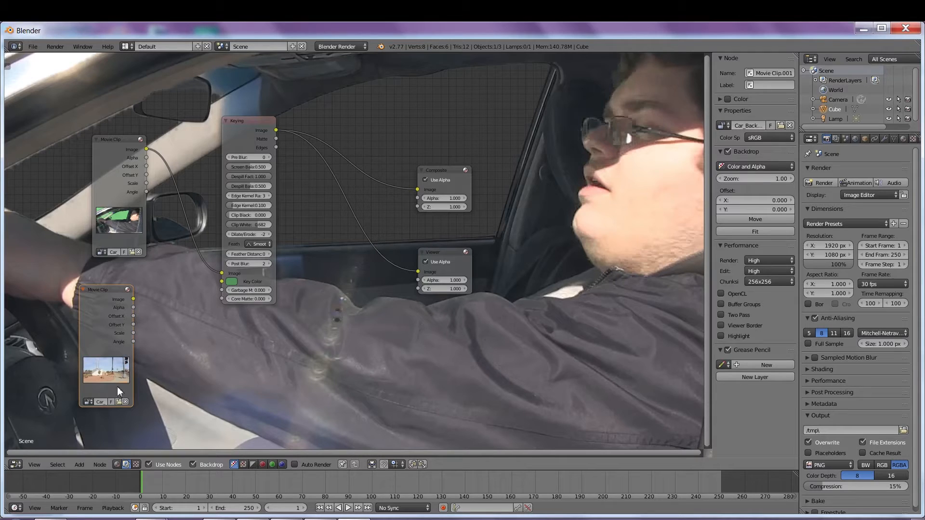
pyautogui.click(80, 465)
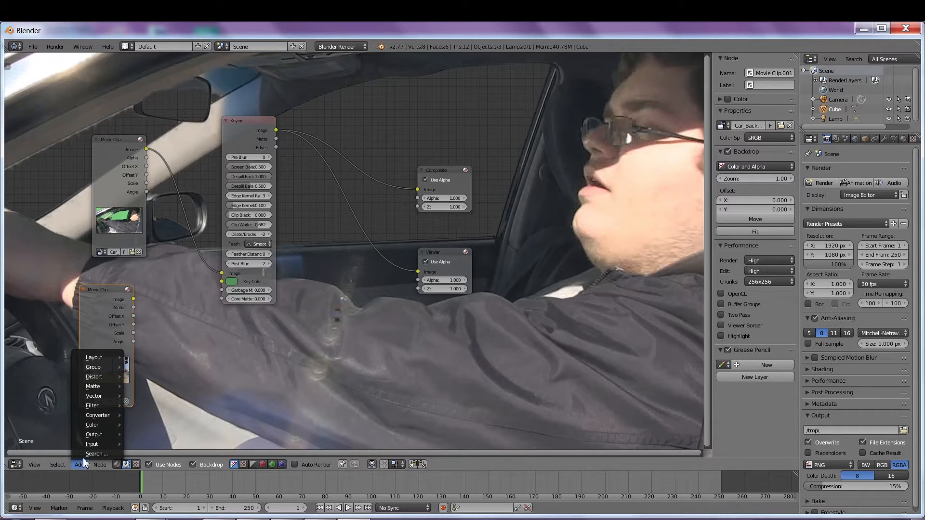
pyautogui.moveTo(103, 424)
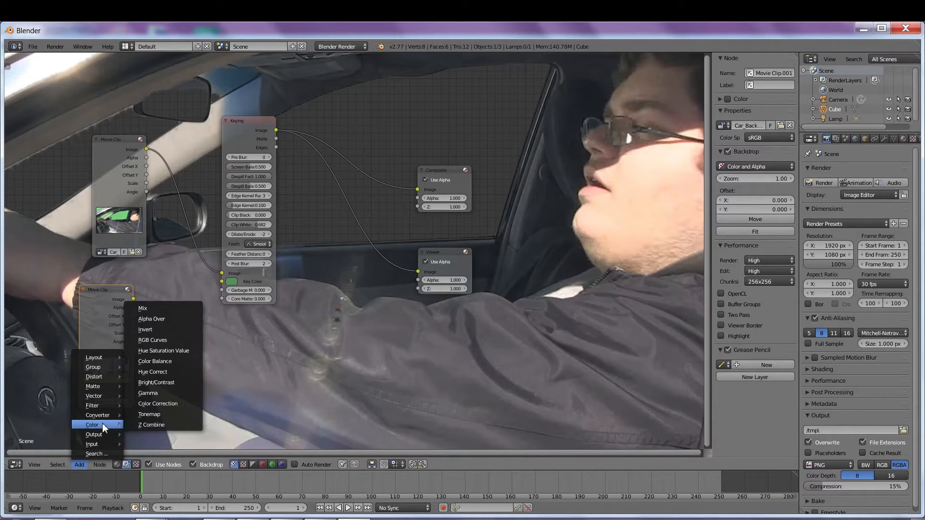
pyautogui.click(162, 328)
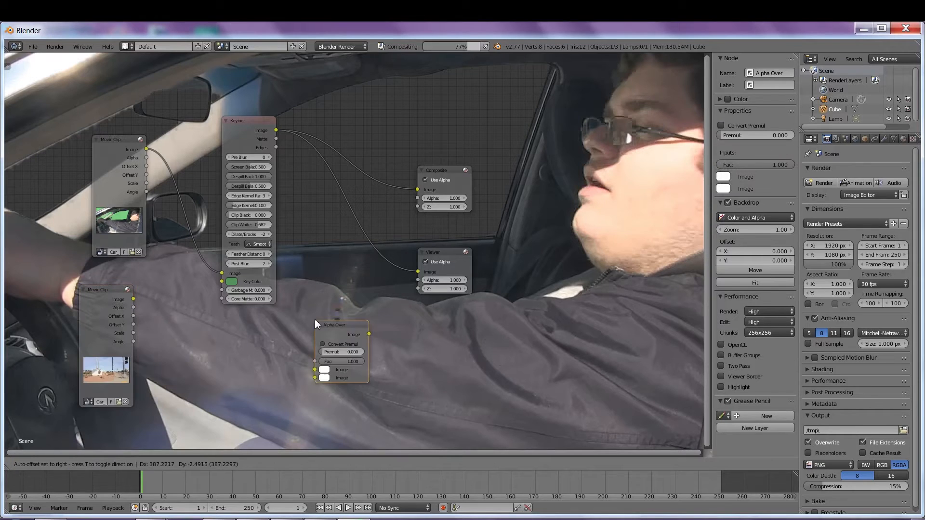
pyautogui.click(272, 326)
pyautogui.moveTo(303, 334); pyautogui.dragTo(303, 315)
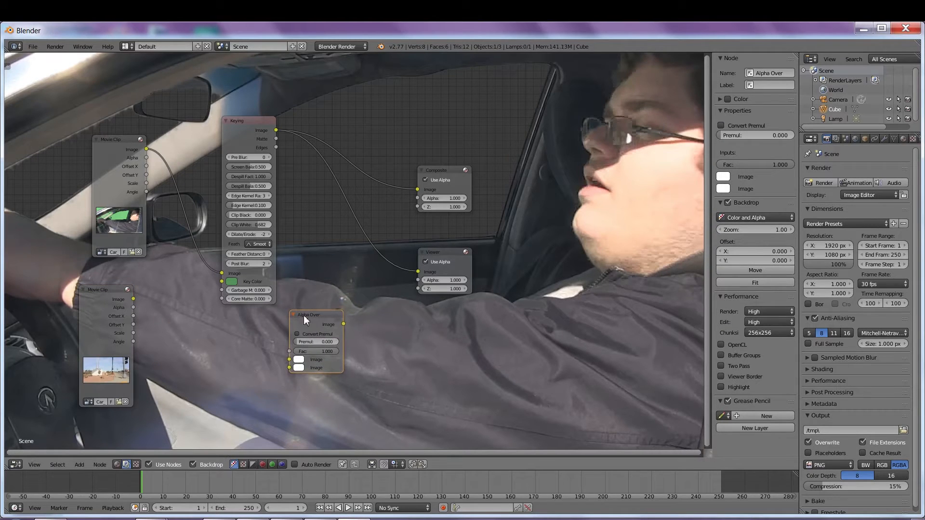
# Step: Link the background clip to Alpha Over's first input, Keying to the second, and Alpha Over to Composite
pyautogui.moveTo(134, 299); pyautogui.dragTo(285, 360)
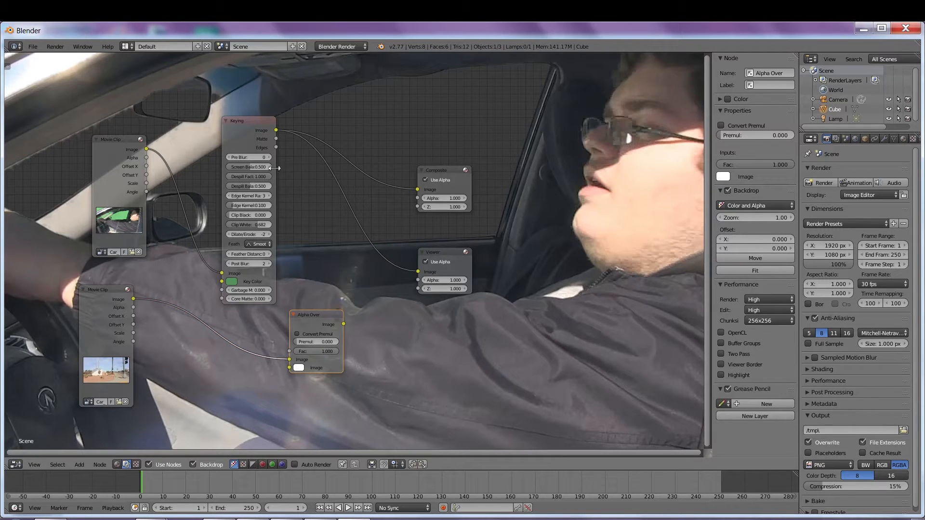
pyautogui.moveTo(276, 130); pyautogui.dragTo(293, 361)
pyautogui.moveTo(328, 315); pyautogui.dragTo(418, 272)
pyautogui.moveTo(383, 307); pyautogui.dragTo(417, 190)
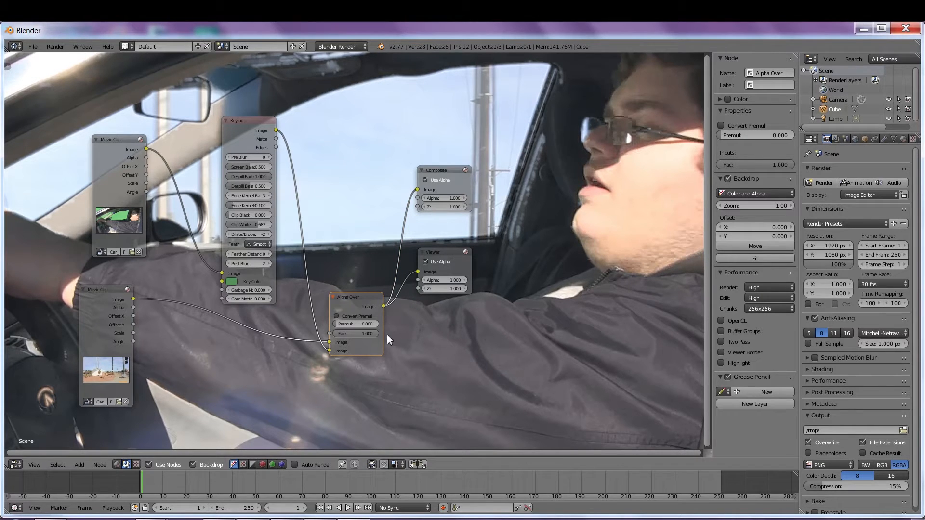
# Step: Enable Convert Premul and set Keying Clip Black 0.191, Clip White 0.591, Edge Kernel Tolerance 0.264
pyautogui.click(337, 316)
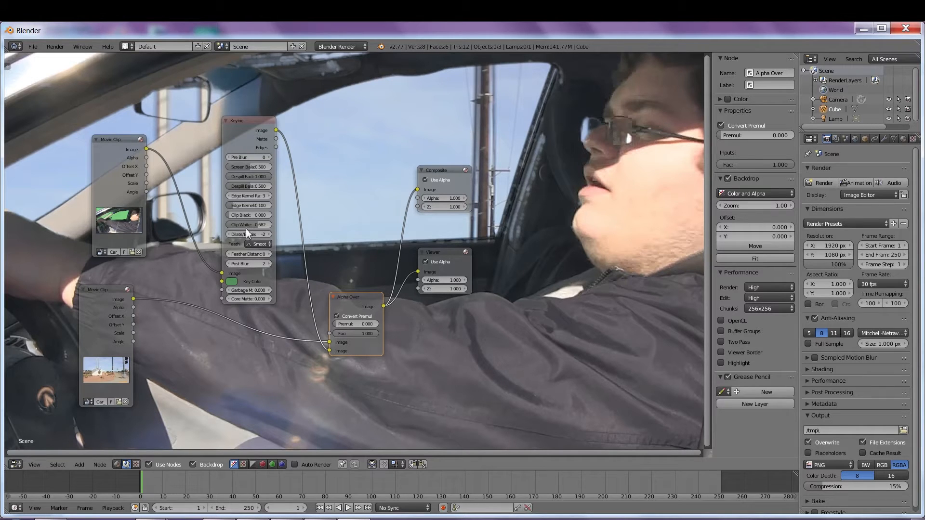
pyautogui.moveTo(250, 225)
pyautogui.mouseDown()
pyautogui.moveTo(211, 226)
pyautogui.moveTo(247, 216)
pyautogui.mouseUp()
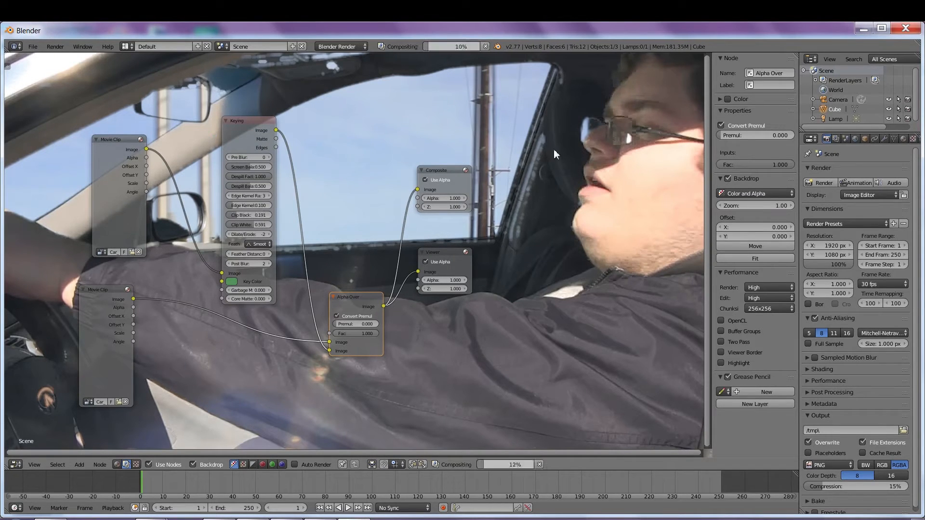
pyautogui.moveTo(250, 207); pyautogui.dragTo(258, 206)
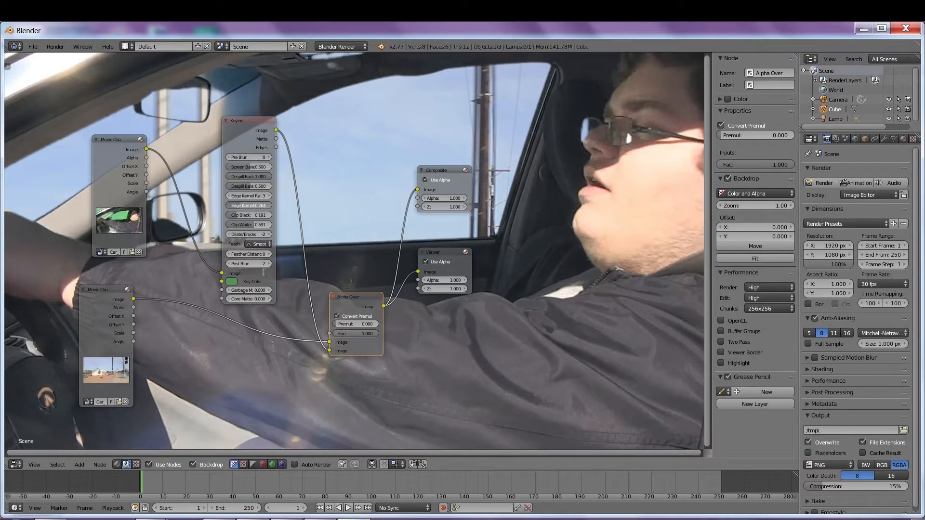
pyautogui.doubleClick(265, 206)
# Step: Move the Alpha Over node lower and to the left in the graph
pyautogui.moveTo(355, 300); pyautogui.dragTo(337, 301)
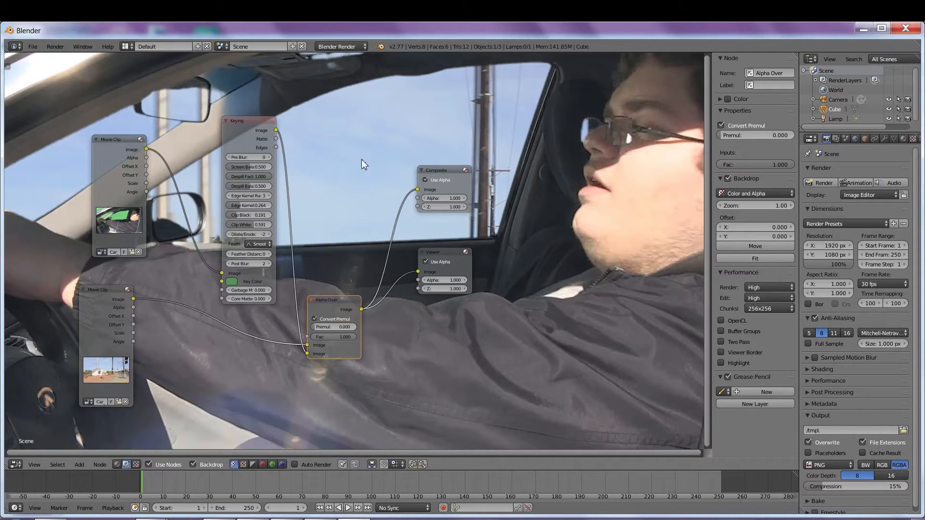
pyautogui.moveTo(337, 301); pyautogui.dragTo(320, 319)
pyautogui.moveTo(368, 115); pyautogui.dragTo(383, 102)
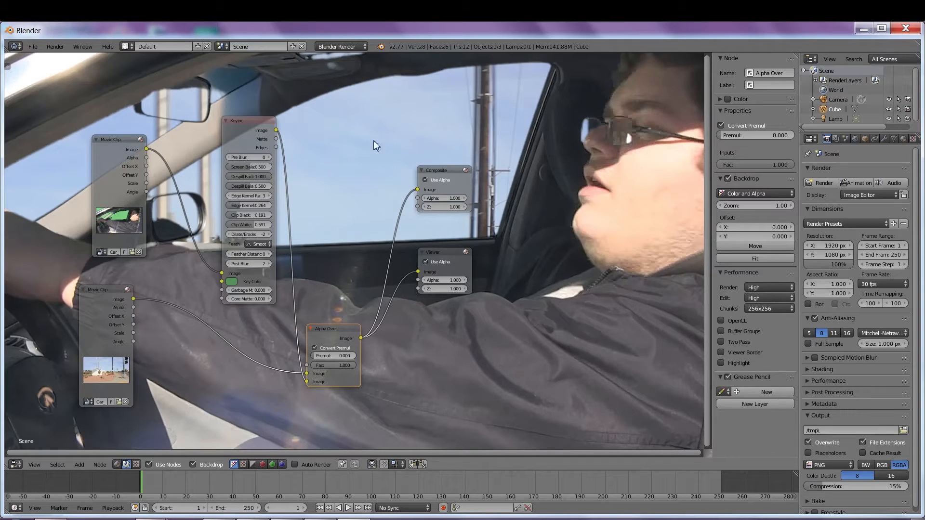
# Step: Insert a Translate node on the background clip link and set its Y offset to 160.5
pyautogui.click(78, 464)
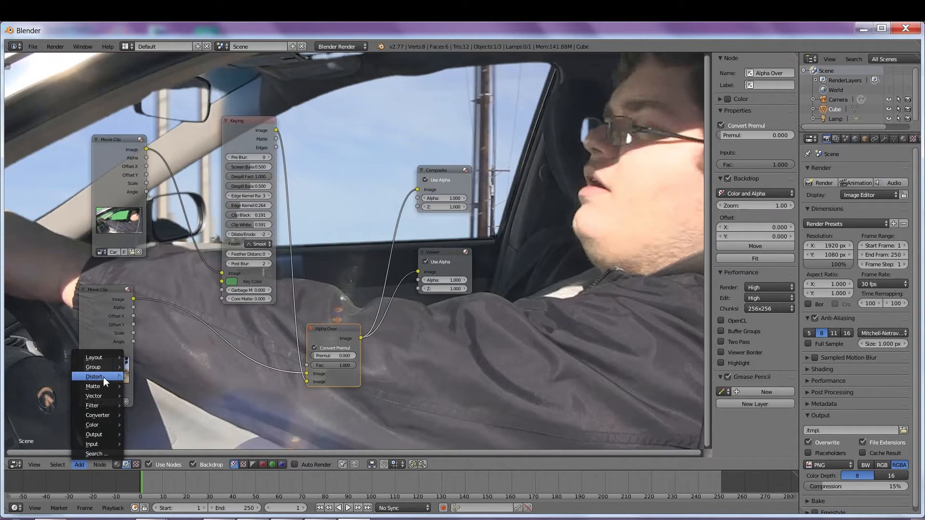
pyautogui.moveTo(103, 378)
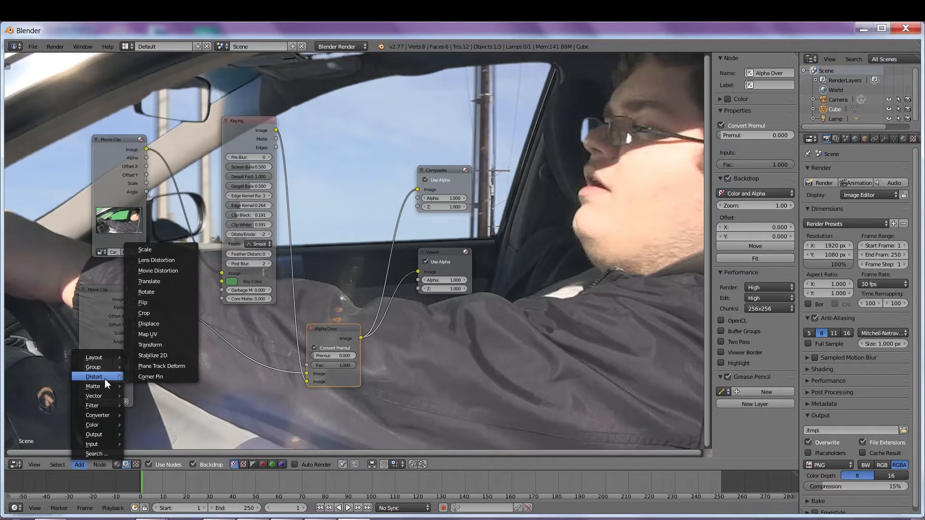
pyautogui.click(170, 284)
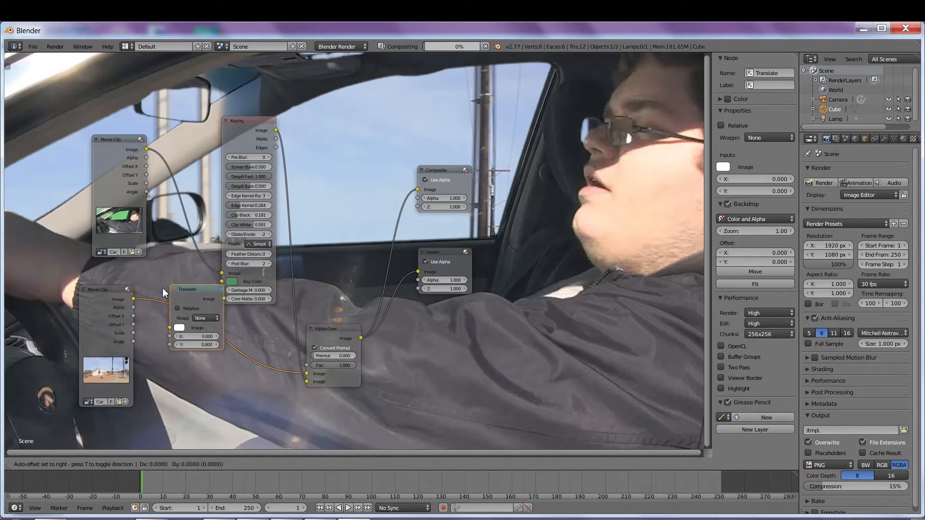
pyautogui.click(178, 316)
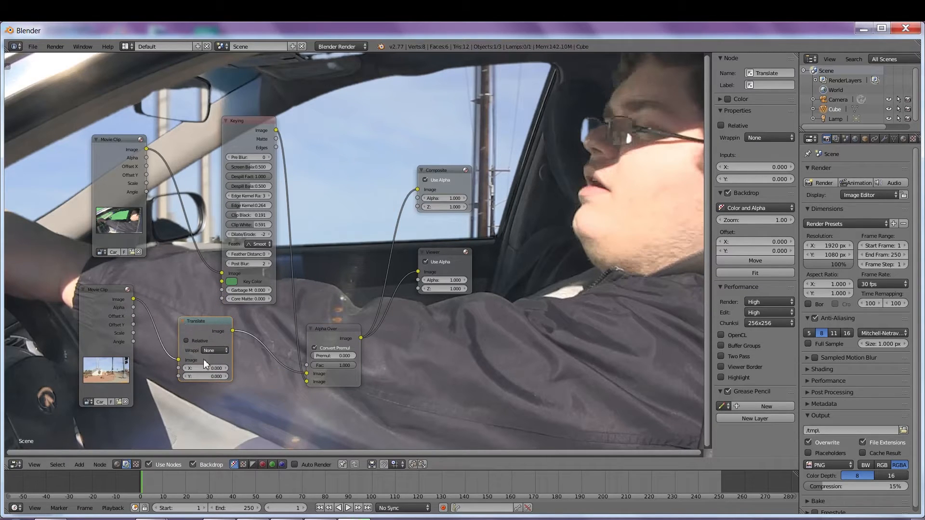
pyautogui.moveTo(198, 378); pyautogui.dragTo(203, 378)
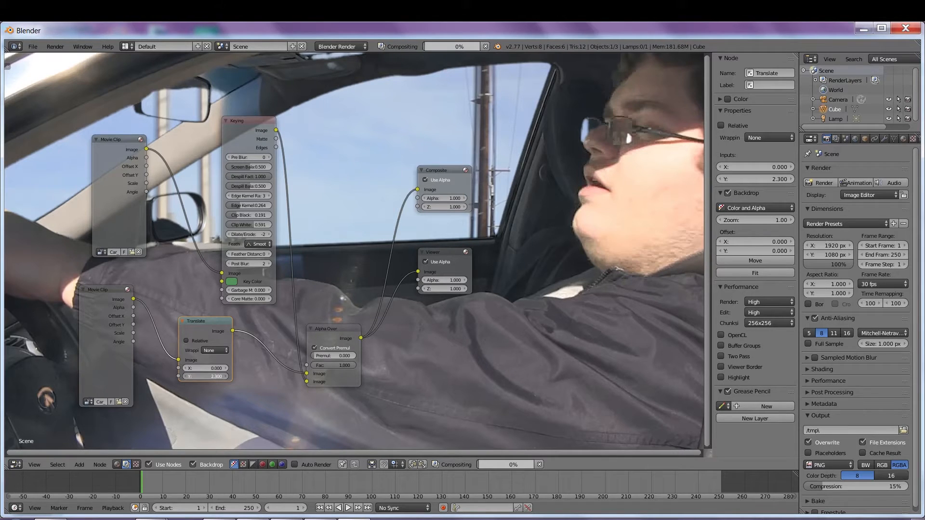
pyautogui.moveTo(203, 378)
pyautogui.mouseDown()
pyautogui.moveTo(222, 376)
pyautogui.moveTo(194, 377)
pyautogui.moveTo(209, 377)
pyautogui.mouseUp()
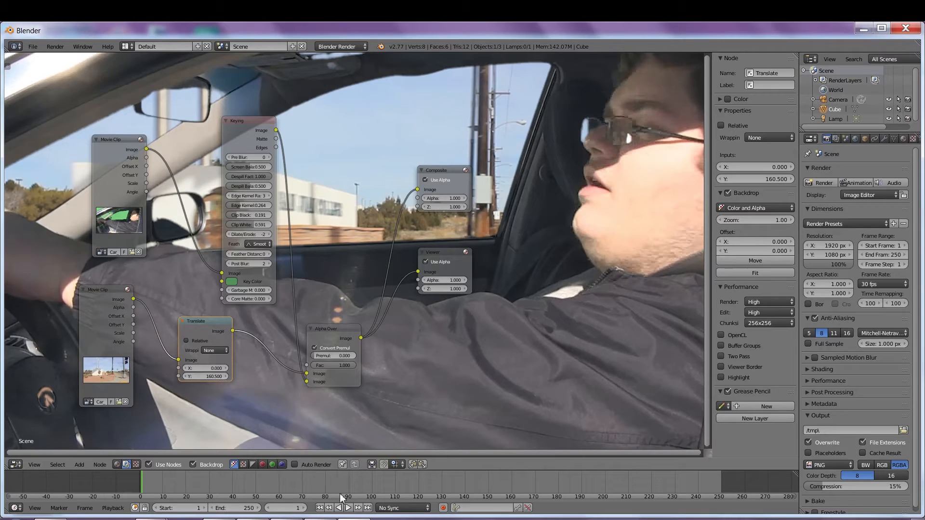
# Step: Check the composite at frames 82, 149, 38 and 30, nudging the Keying node along the way
pyautogui.click(330, 485)
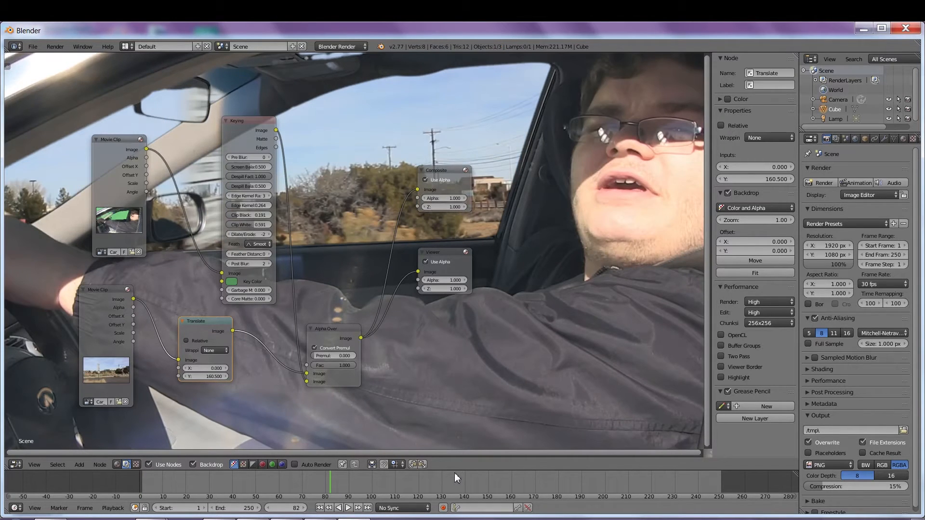
pyautogui.click(486, 479)
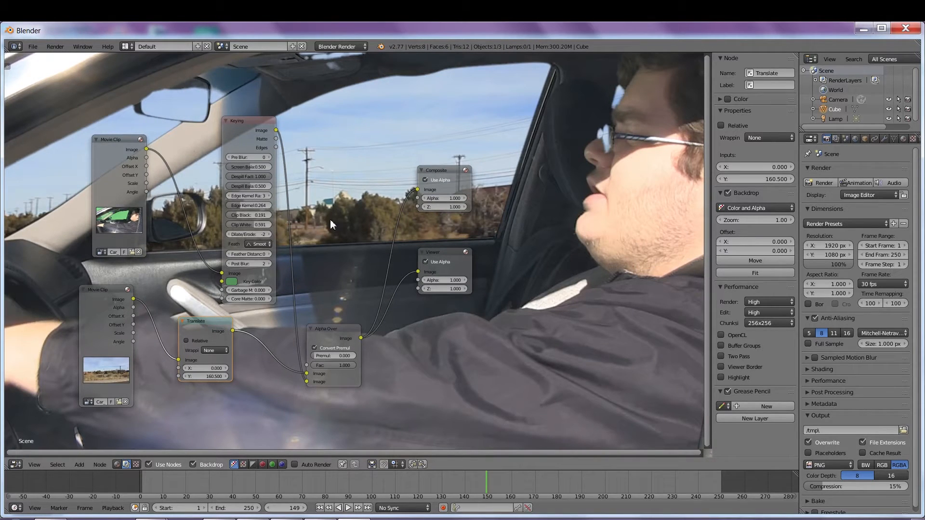
pyautogui.moveTo(242, 118); pyautogui.dragTo(235, 111)
pyautogui.click(228, 484)
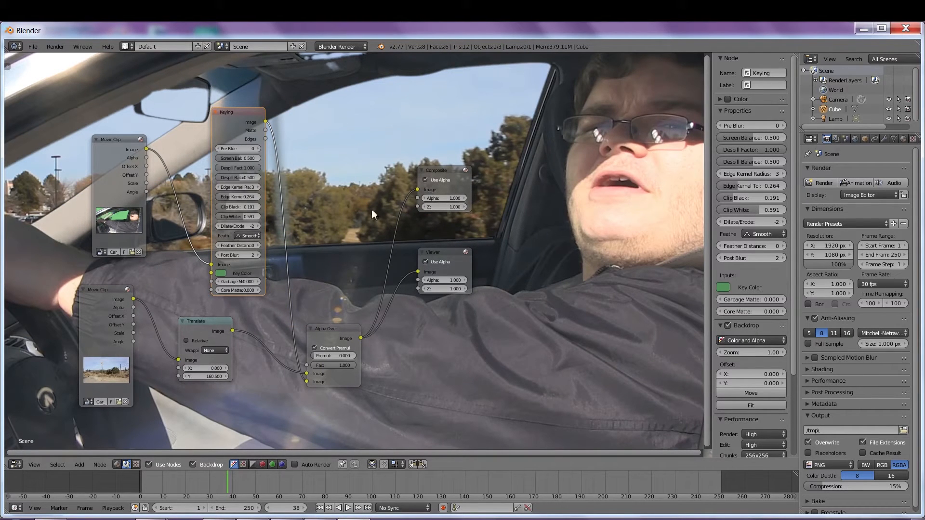
pyautogui.click(209, 477)
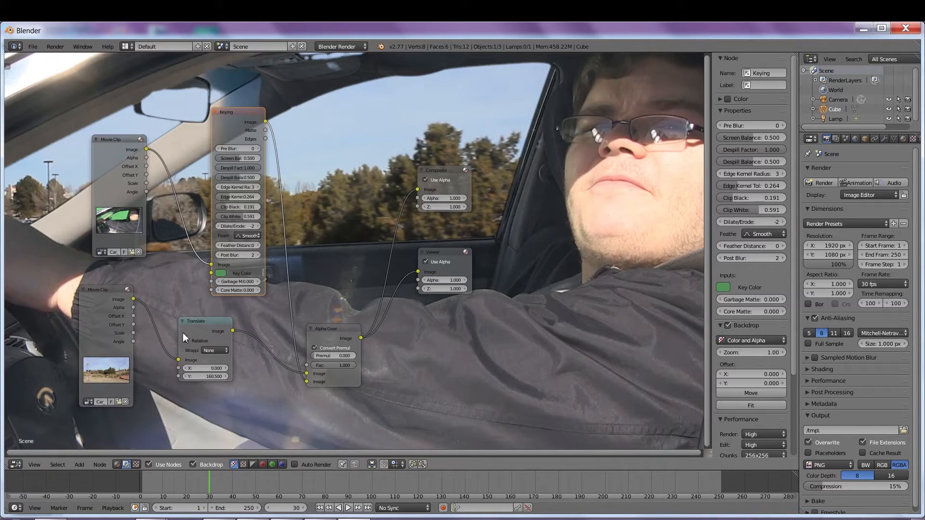
pyautogui.click(15, 464)
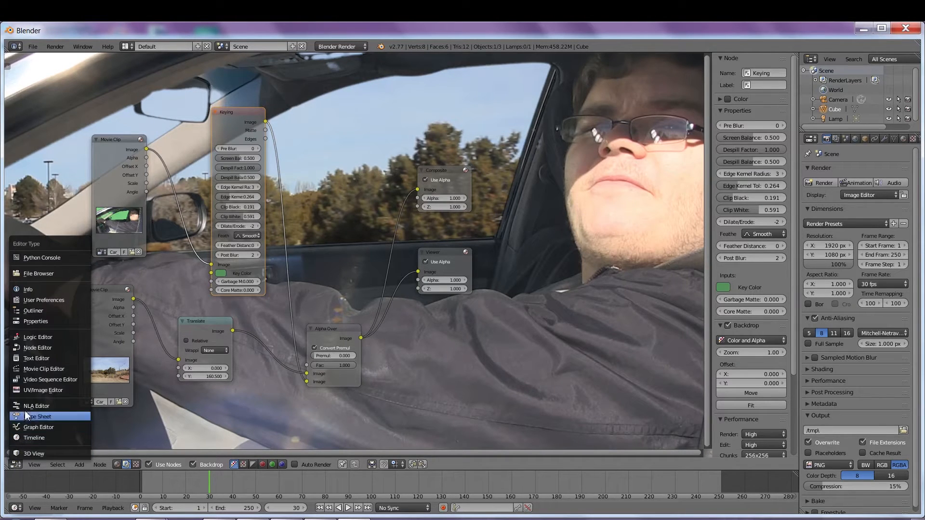
# Step: Switch the area to the Movie Clip Editor, load Car_Plate.mp4 and scrub through it
pyautogui.click(17, 466)
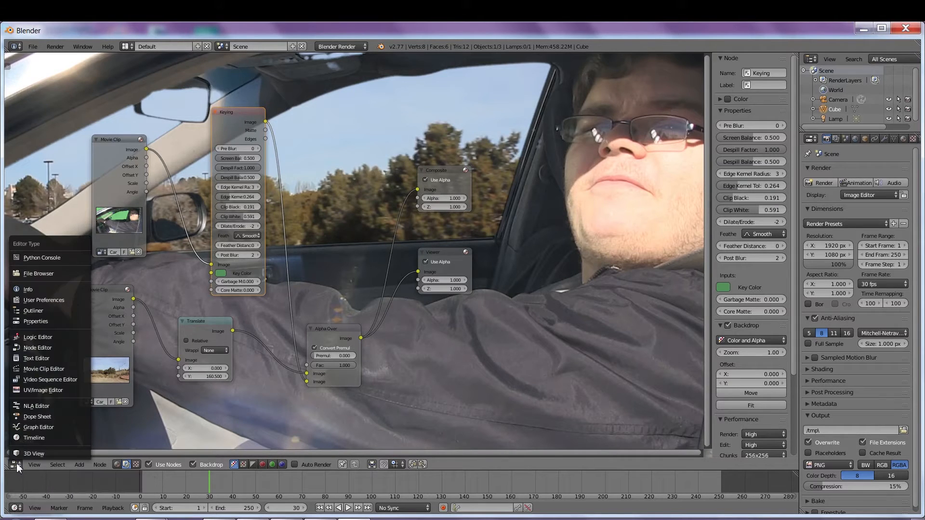
pyautogui.click(40, 369)
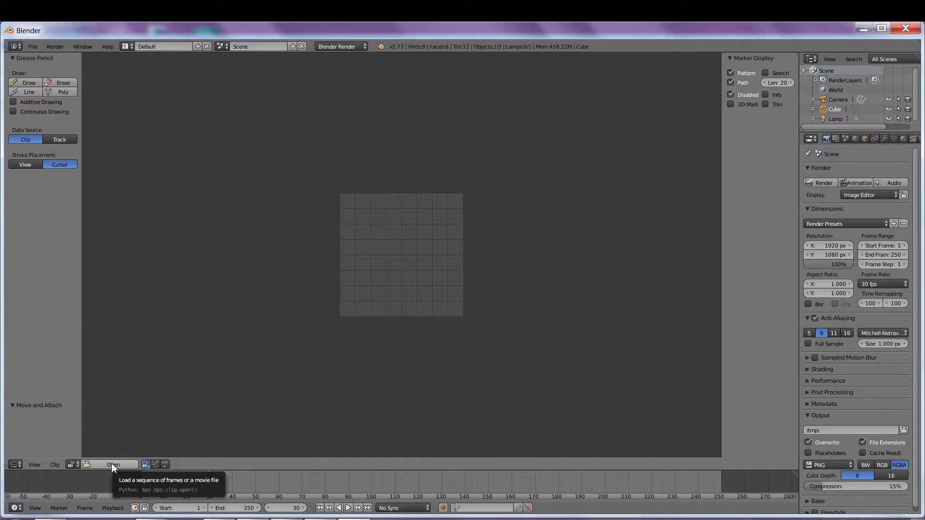
pyautogui.click(72, 465)
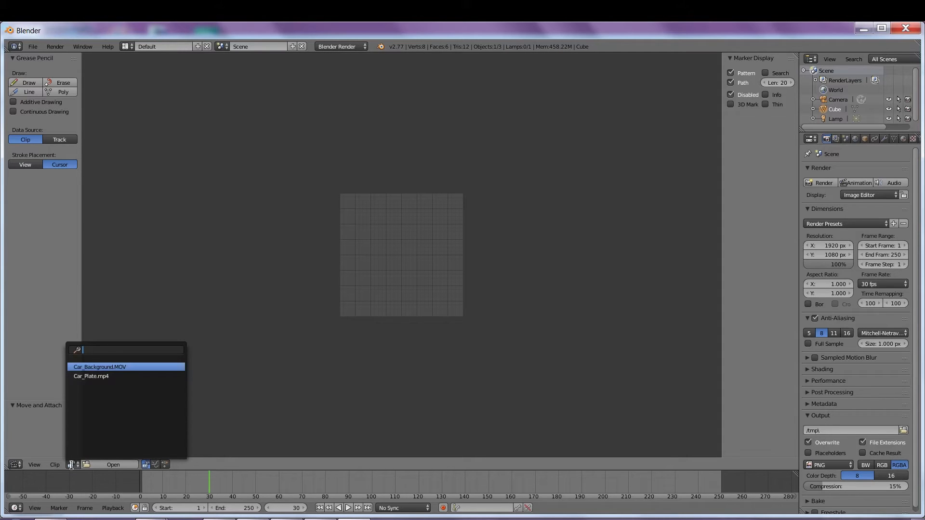
pyautogui.click(96, 377)
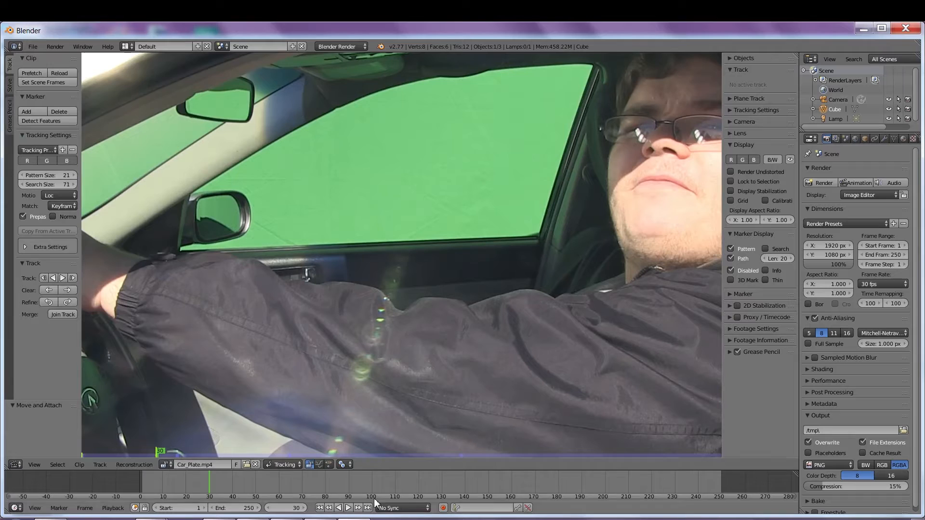
pyautogui.moveTo(268, 482); pyautogui.dragTo(412, 487)
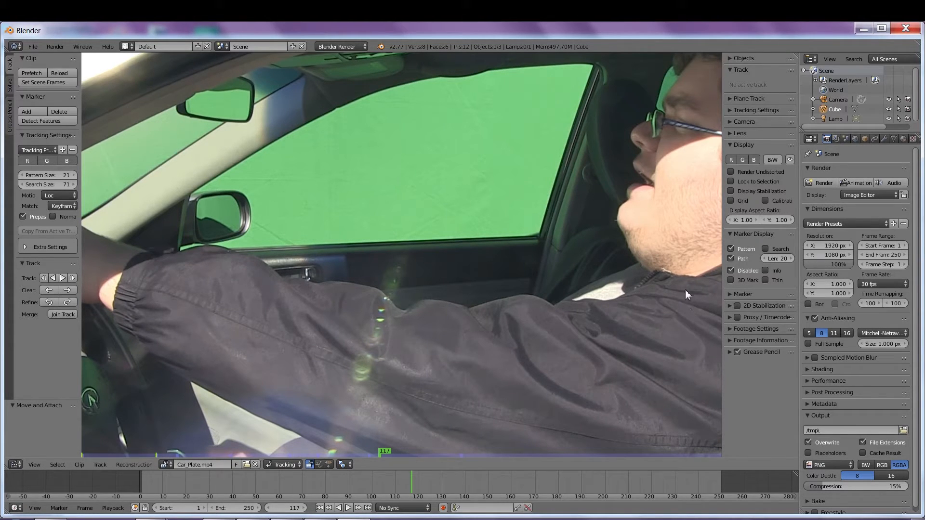
# Step: Set the Car_Plate.mp4 footage frame offset to 117
pyautogui.click(729, 329)
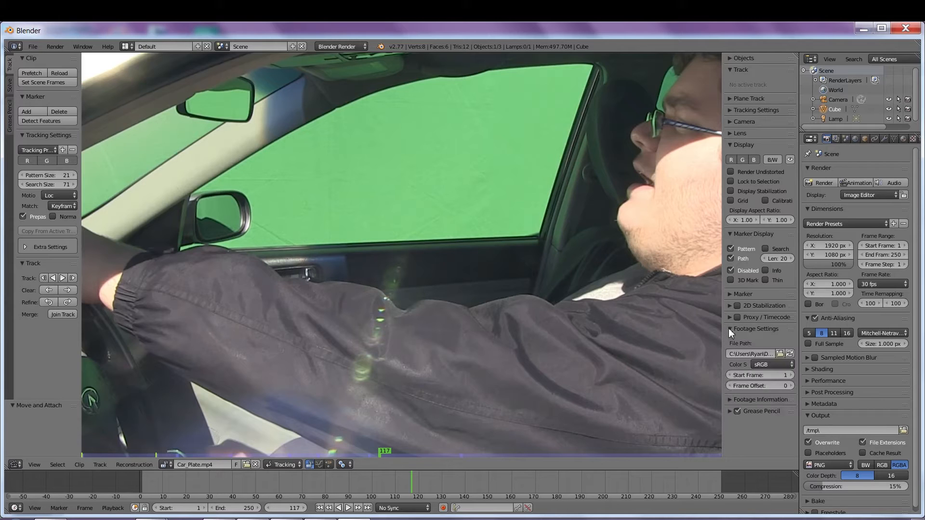
pyautogui.click(764, 386)
pyautogui.write('117')
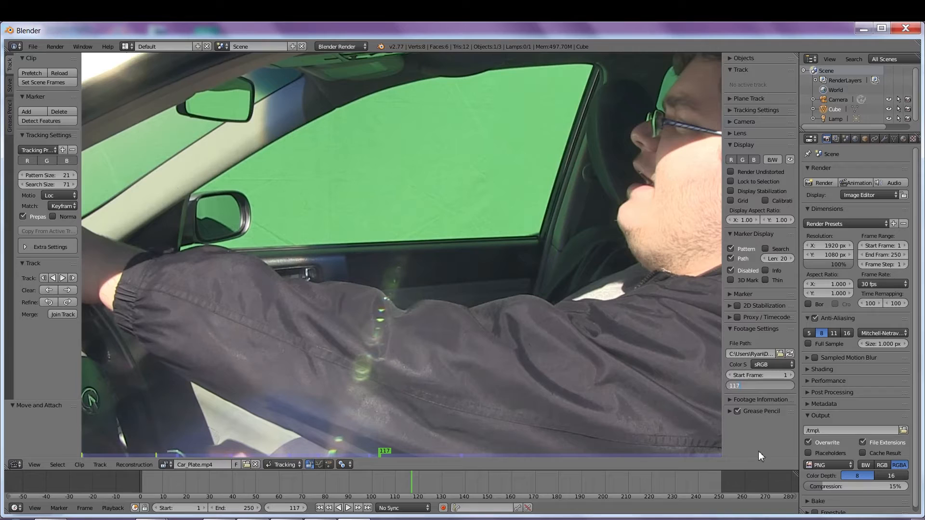
pyautogui.press('Return')
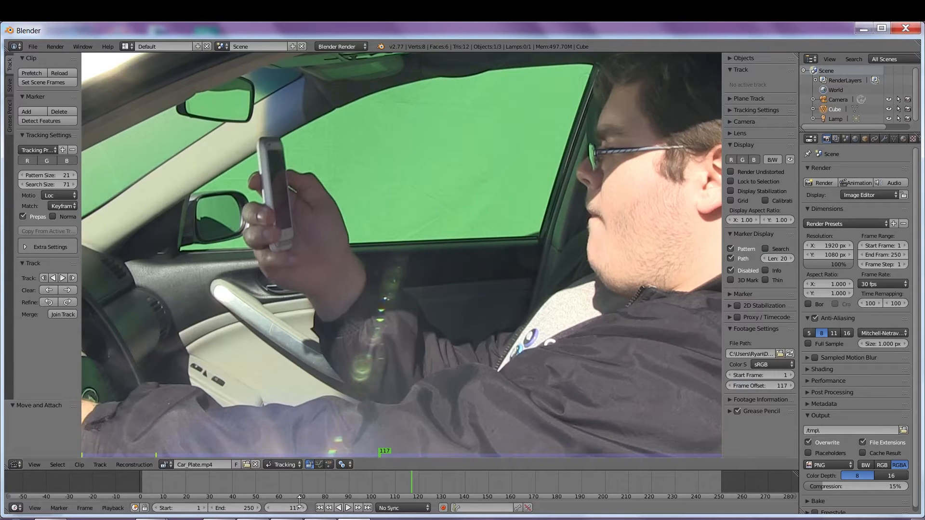
# Step: Play the clip from the start to check the offset, then display Car_Background.MOV
pyautogui.click(321, 509)
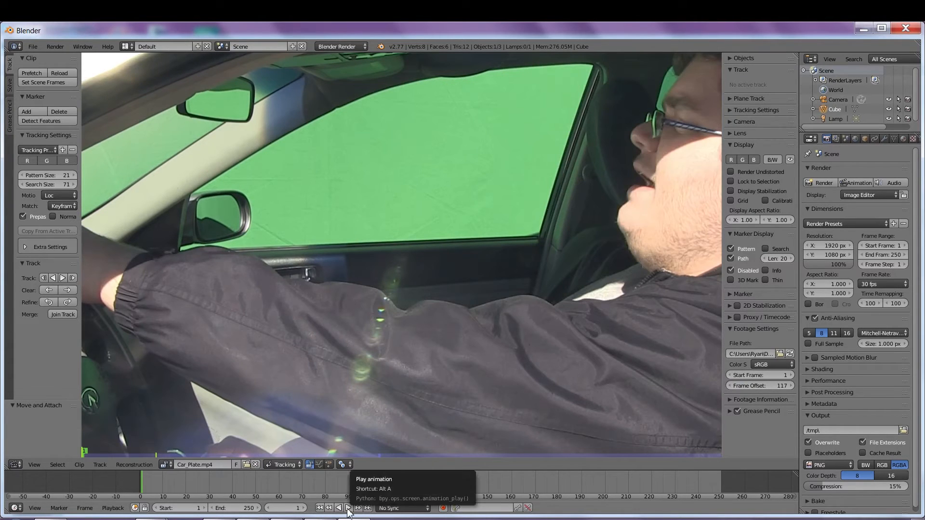
pyautogui.hotkey('alt', 'a')
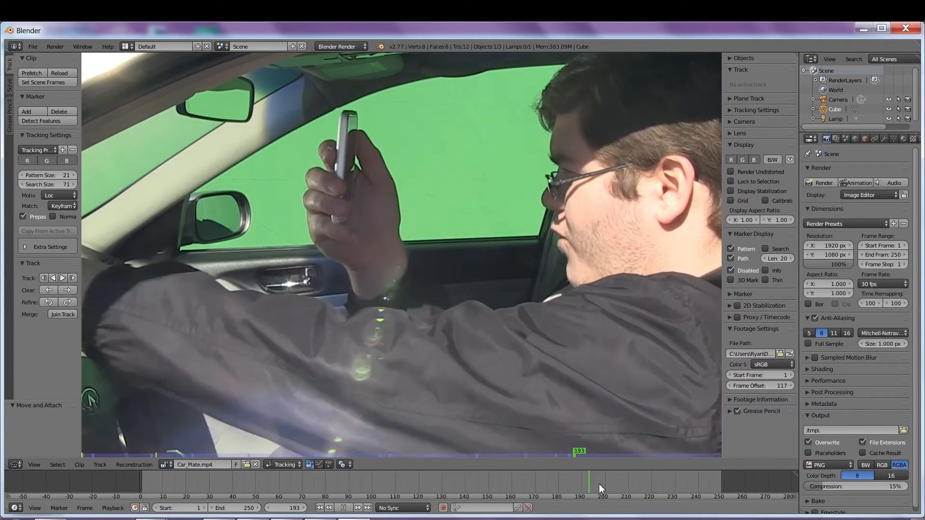
pyautogui.hotkey('alt', 'a')
pyautogui.click(635, 478)
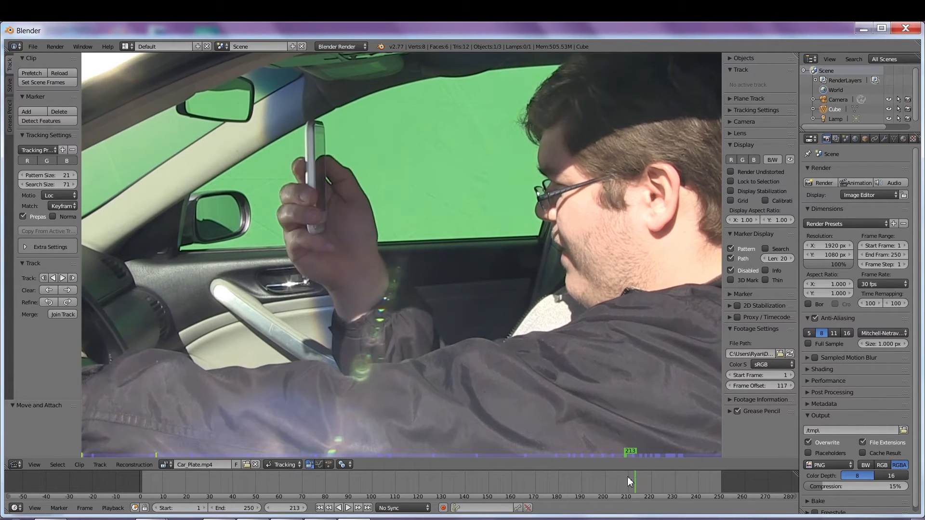
pyautogui.click(167, 465)
pyautogui.click(183, 370)
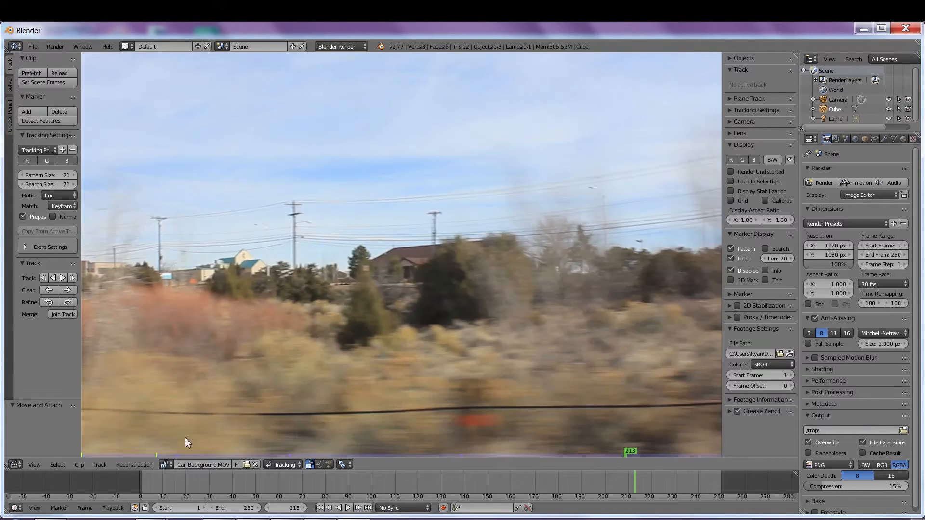
# Step: Preview Car_Background.MOV, set its frame offset to 70, and return to the compositing nodes
pyautogui.click(146, 476)
pyautogui.hotkey('alt', 'a')
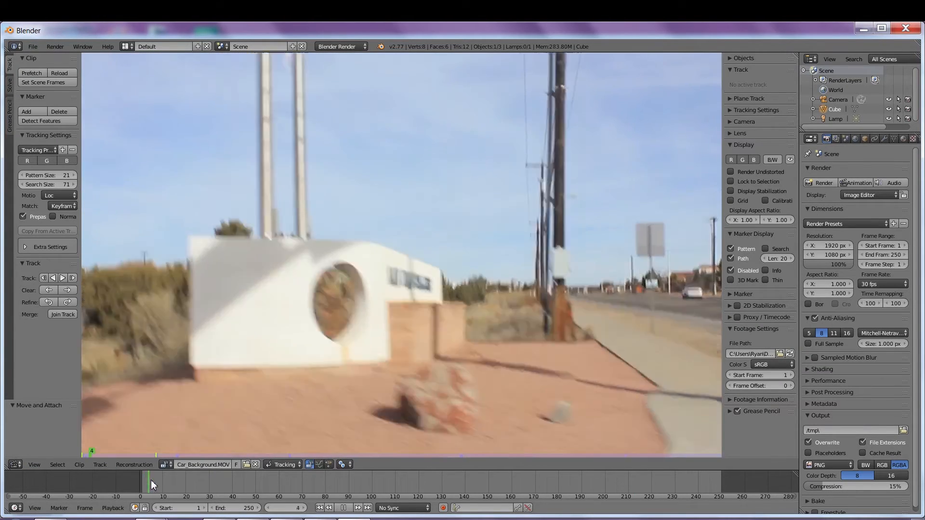
pyautogui.moveTo(196, 492); pyautogui.dragTo(305, 504)
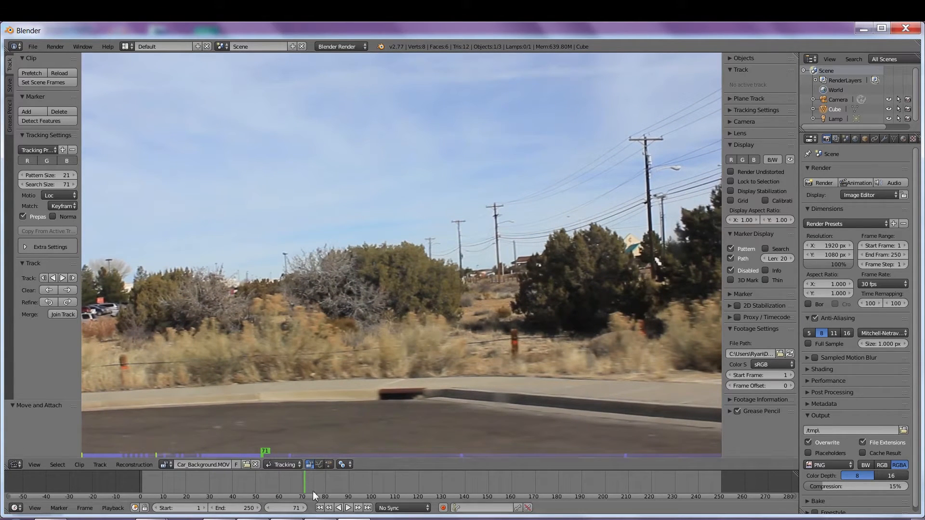
pyautogui.click(329, 508)
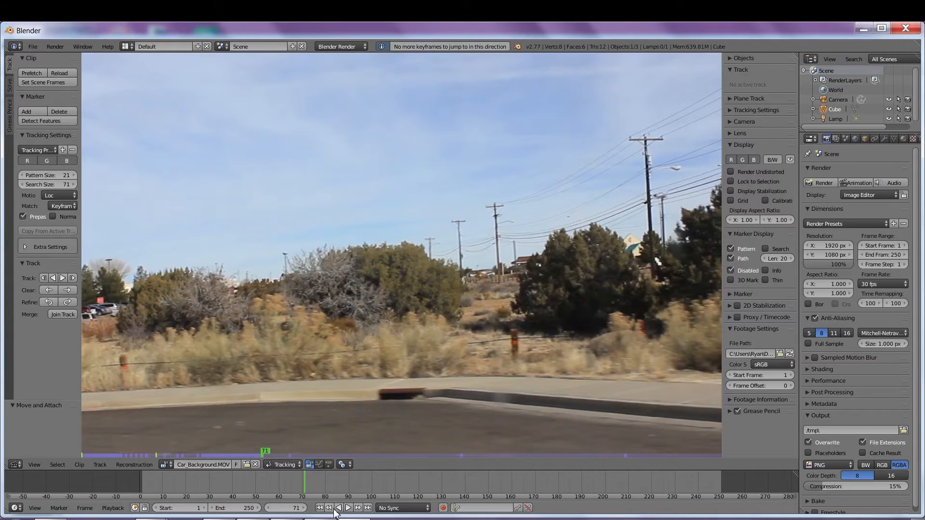
pyautogui.click(770, 385)
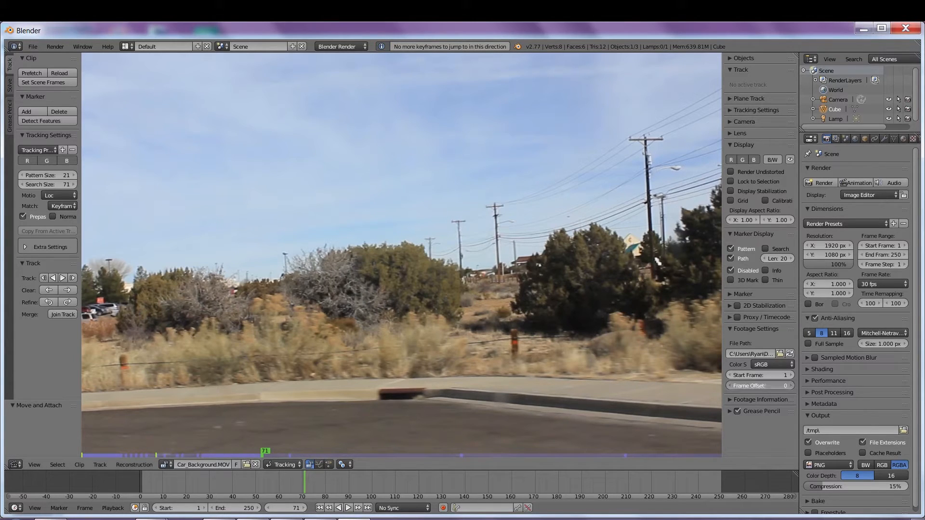
pyautogui.write('70')
pyautogui.press('Return')
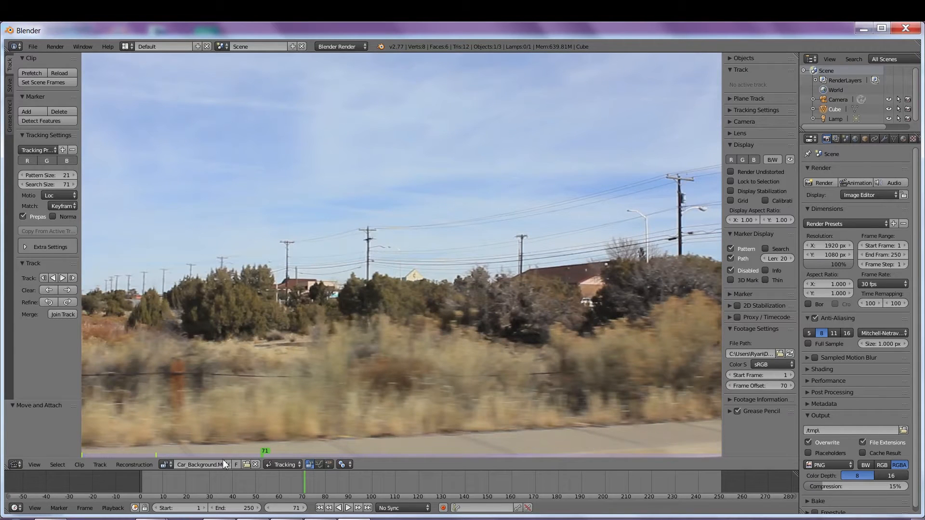
pyautogui.click(15, 464)
pyautogui.click(37, 350)
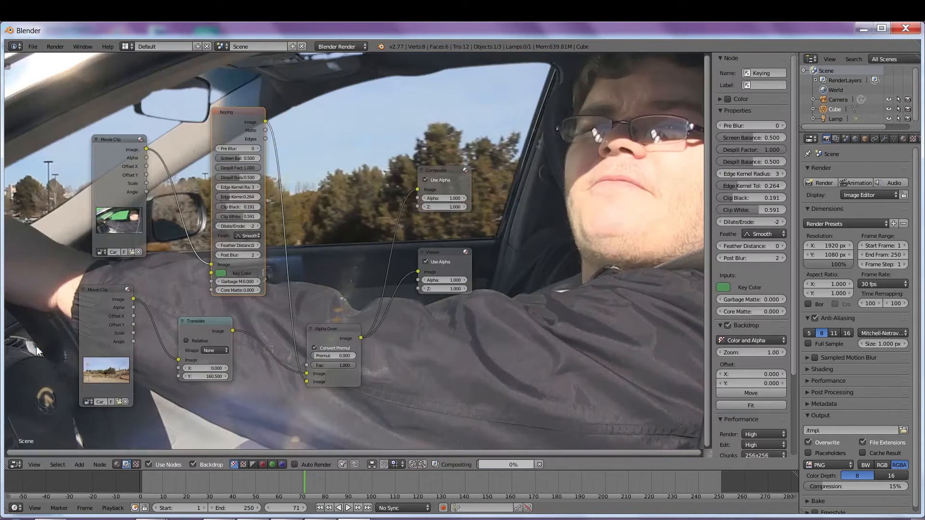
# Step: Jump to frame 145 to inspect the keyed driver over the offset background
pyautogui.click(397, 482)
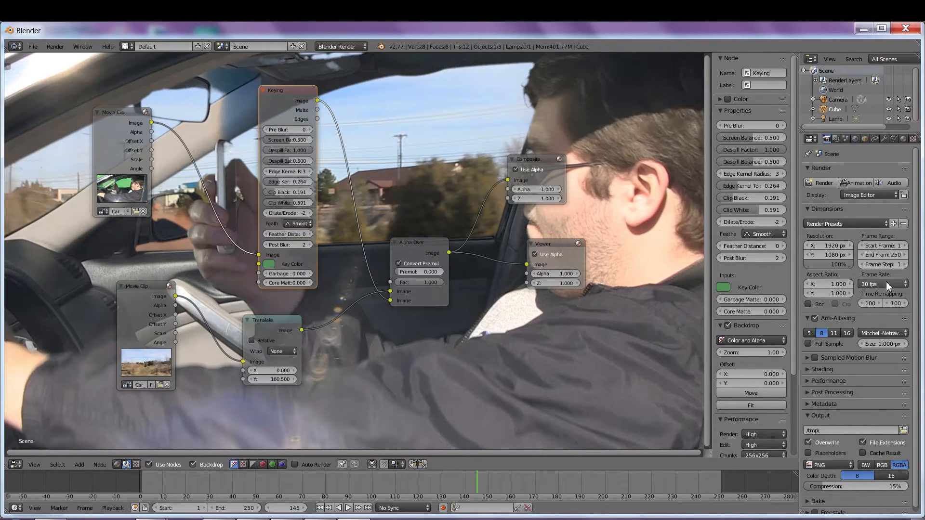
pyautogui.scroll(-1, 918, 253)
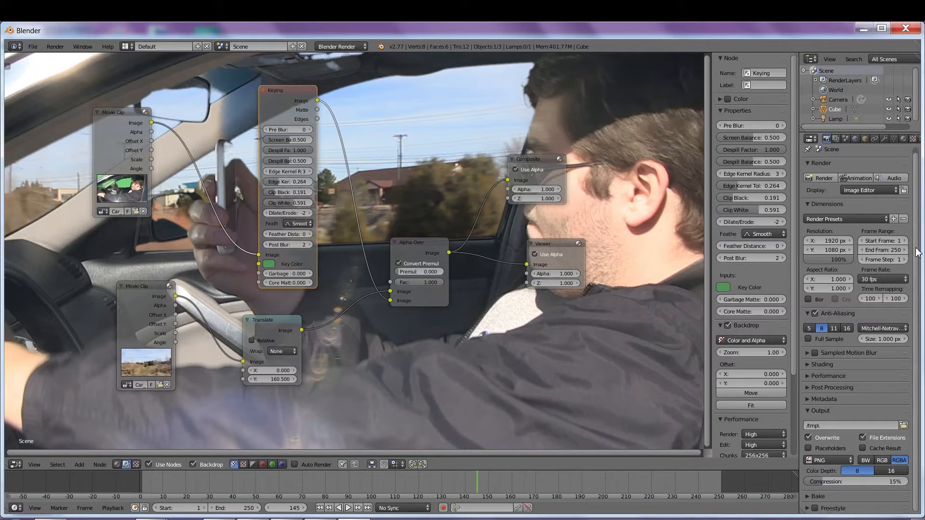
# Step: Set the render output to the GREEN DEMOS folder with file name 'File Output Car'
pyautogui.click(903, 426)
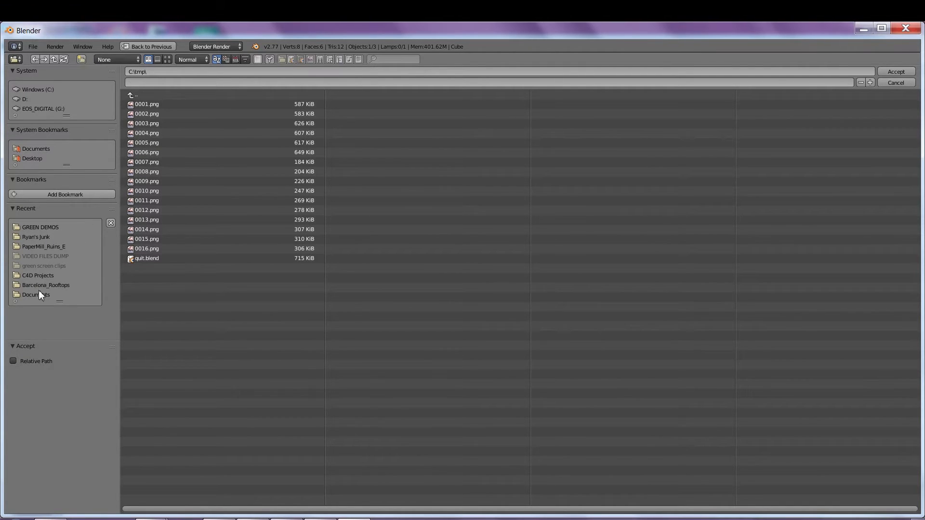
pyautogui.click(50, 228)
pyautogui.click(164, 83)
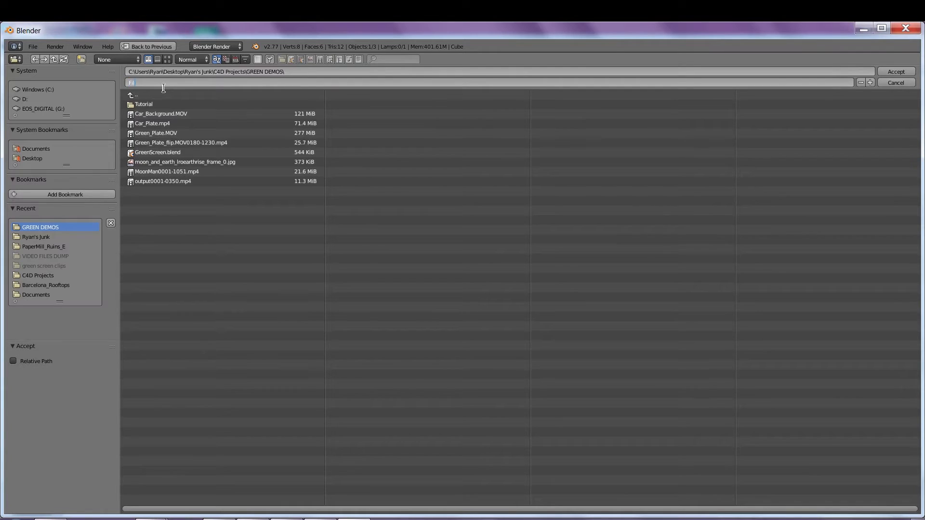
pyautogui.write('File Output Car')
pyautogui.click(904, 73)
pyautogui.click(903, 73)
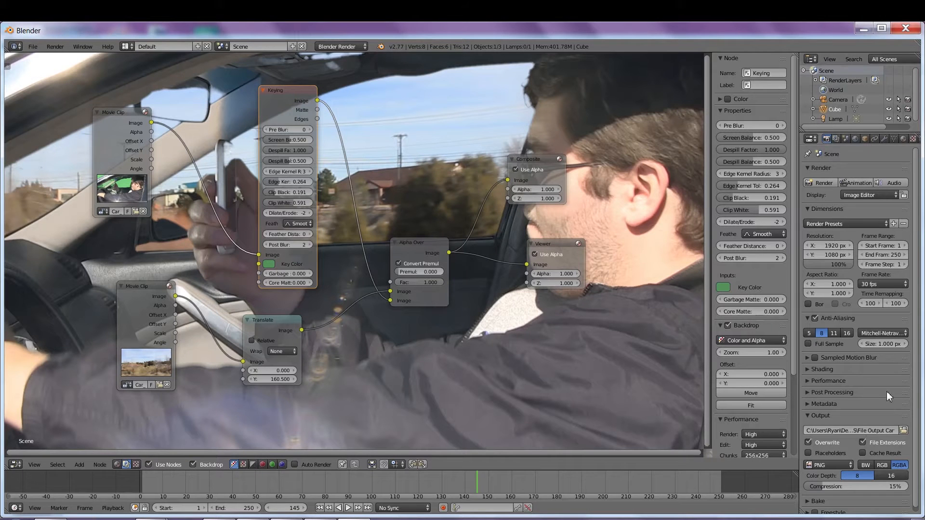
# Step: Set the output file format to H.264, with an MPEG-4 container and the H.264 codec
pyautogui.scroll(-1, 916, 396)
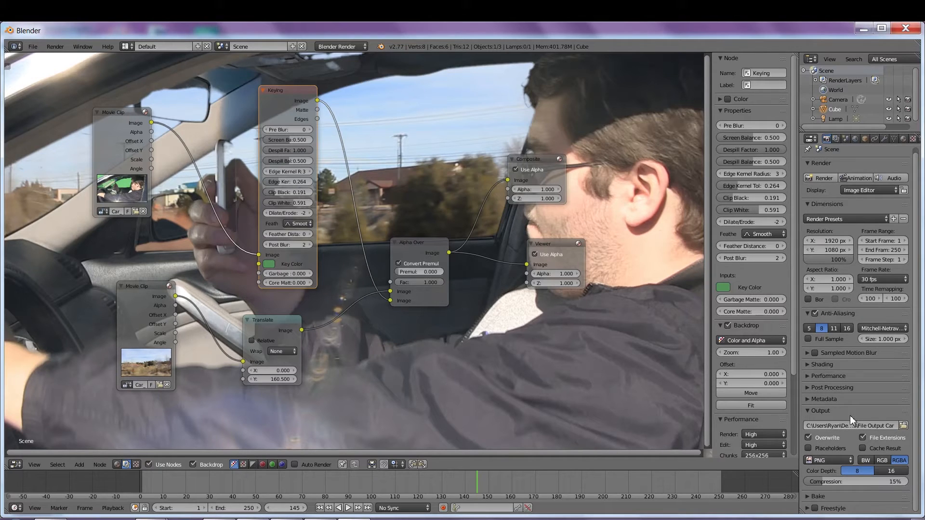
pyautogui.click(843, 460)
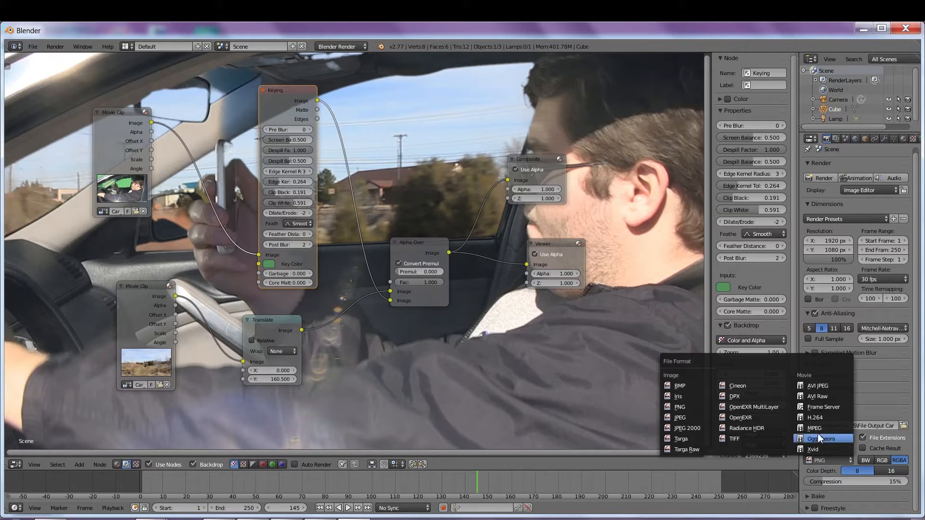
pyautogui.click(822, 418)
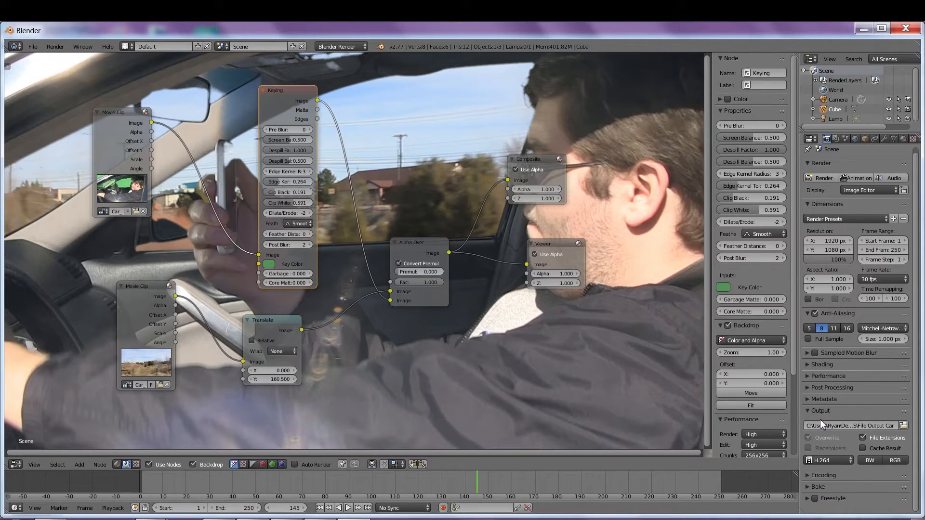
pyautogui.click(808, 476)
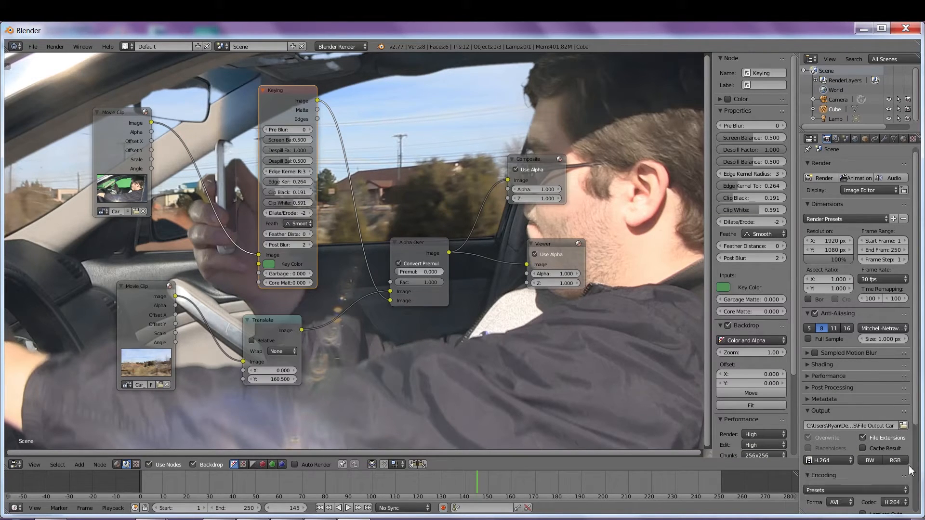
pyautogui.scroll(-5, 915, 420)
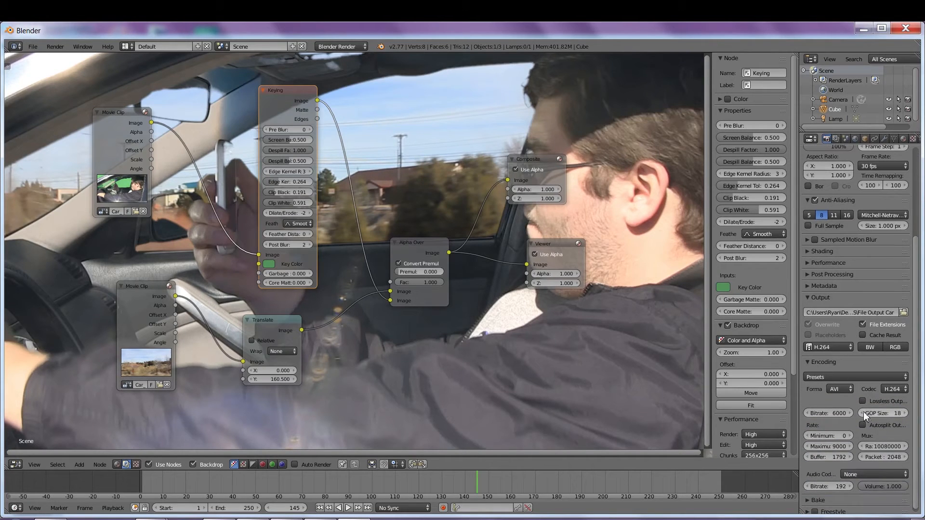
pyautogui.click(843, 390)
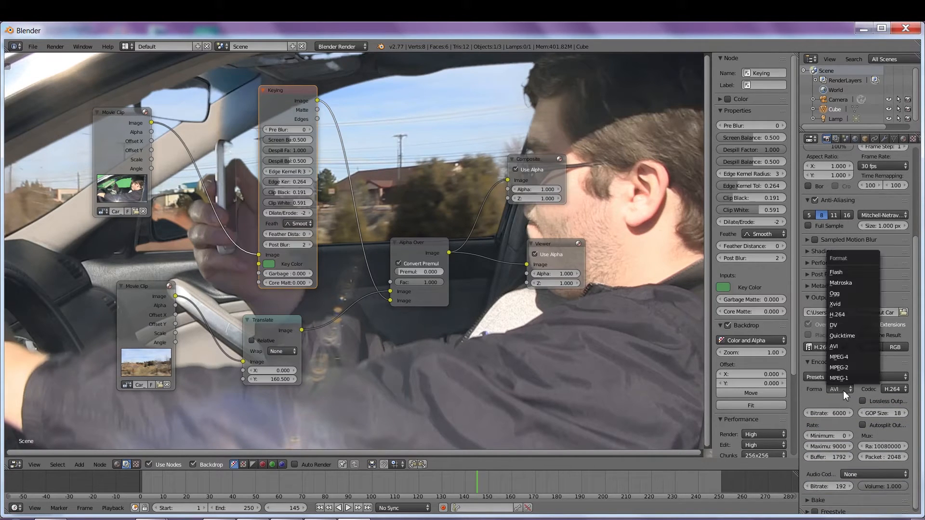
pyautogui.click(843, 357)
pyautogui.click(898, 387)
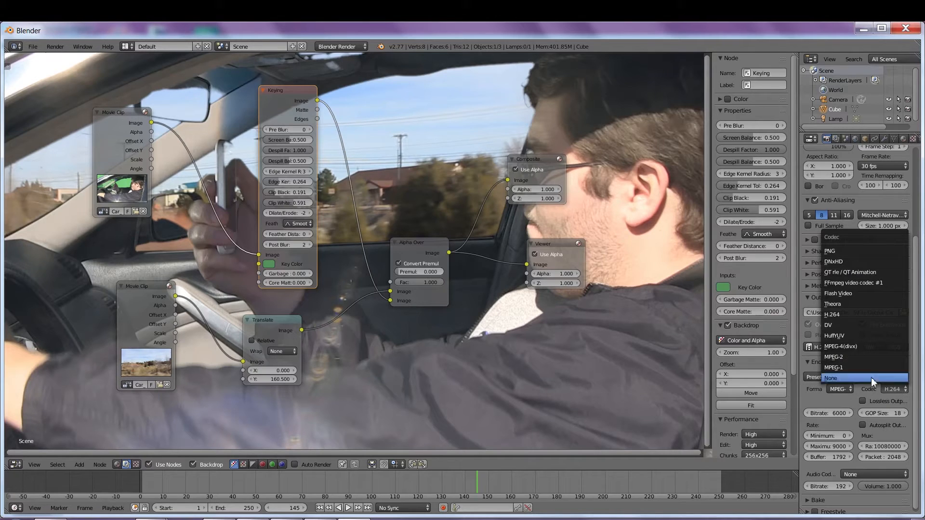
pyautogui.click(849, 315)
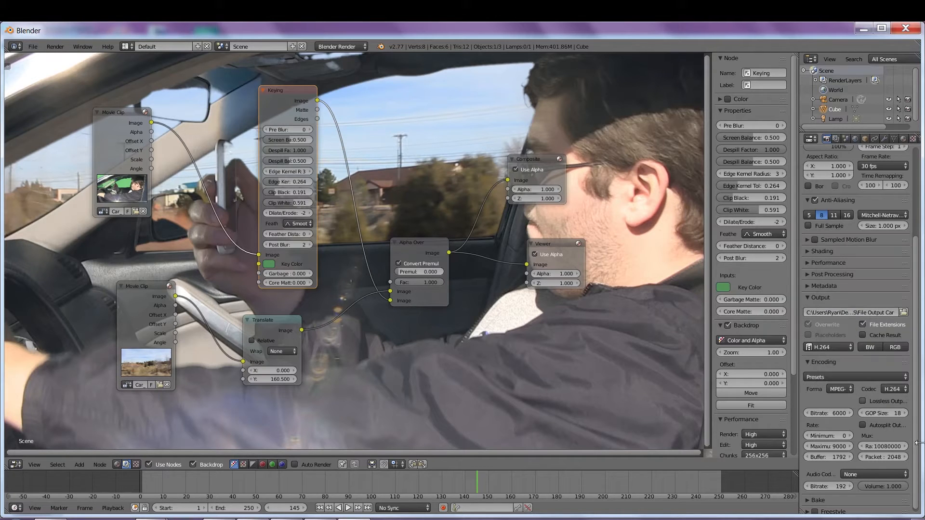
pyautogui.scroll(6, 889, 193)
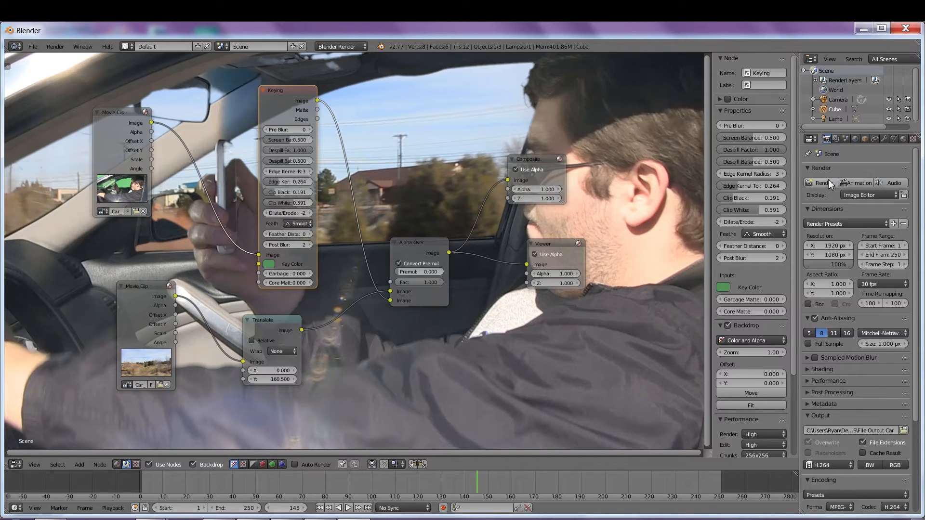
# Step: Render all 250 animation frames to the video file
pyautogui.click(848, 182)
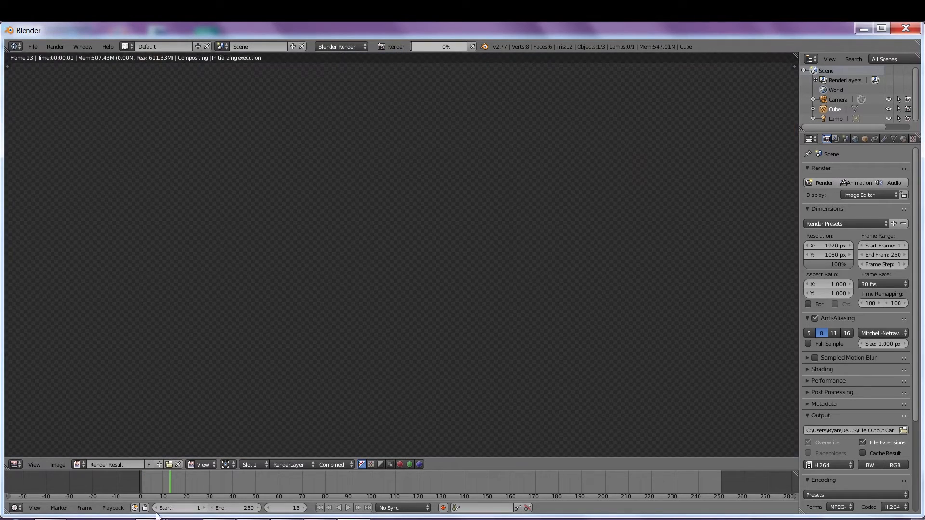
# Step: Open output0001-0350.mp4 from the GREEN DEMOS Explorer window to play it in Windows Media Player
pyautogui.moveTo(150, 517)
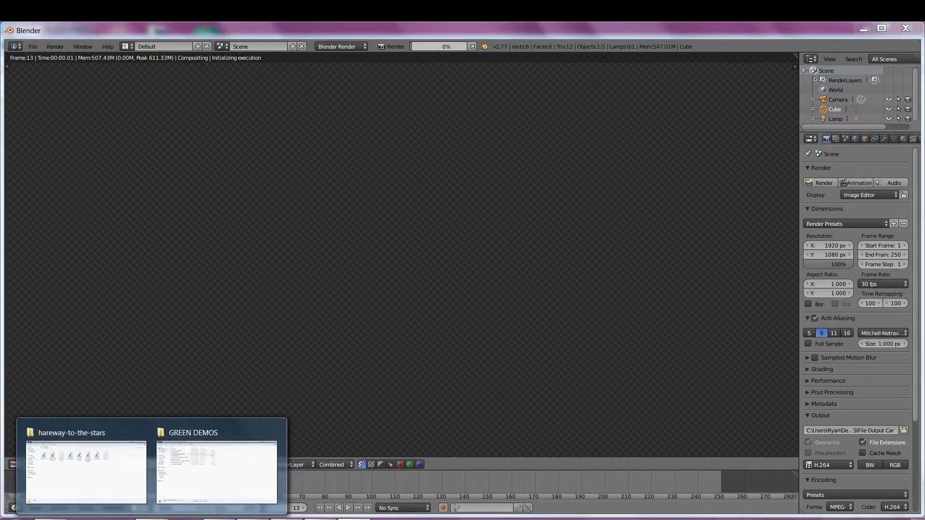
pyautogui.click(211, 474)
pyautogui.click(165, 218)
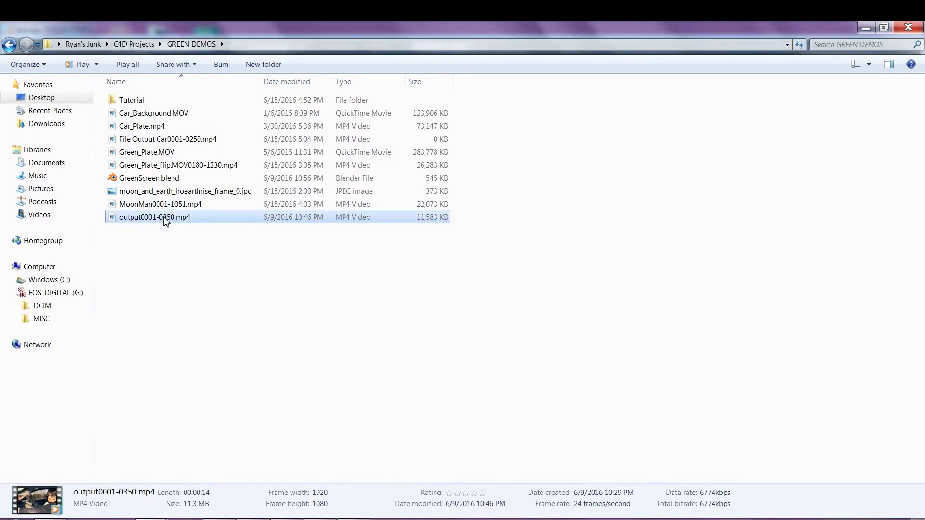
pyautogui.doubleClick(164, 218)
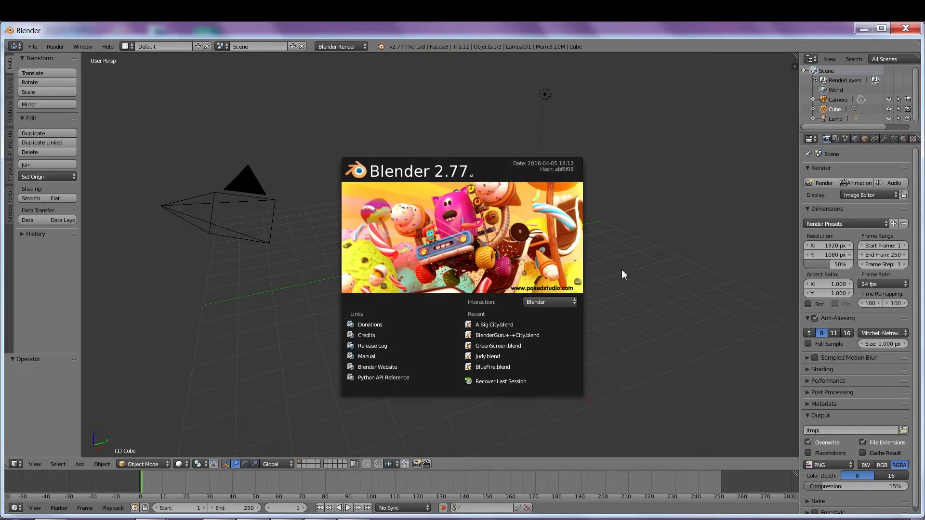
# Step: Switch the area to the Compositing node editor with Use Nodes and Backdrop enabled
pyautogui.click(621, 274)
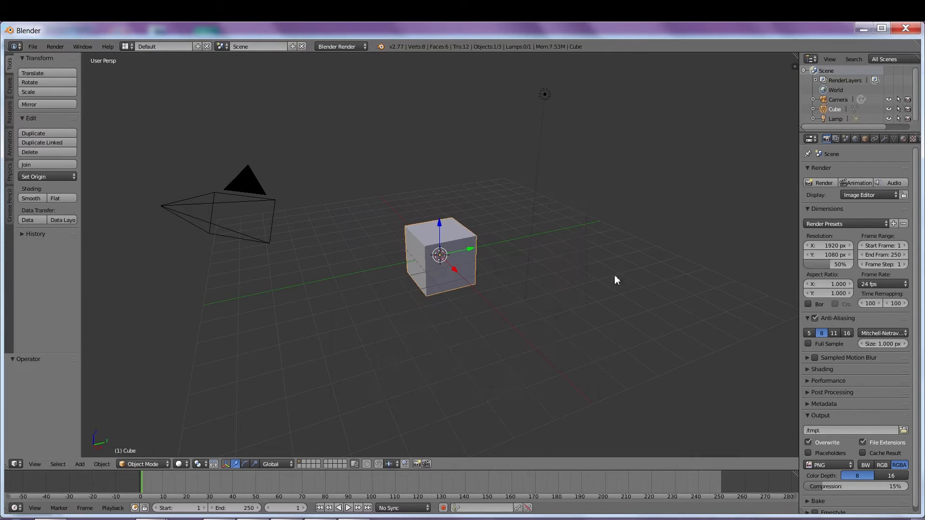
pyautogui.click(16, 464)
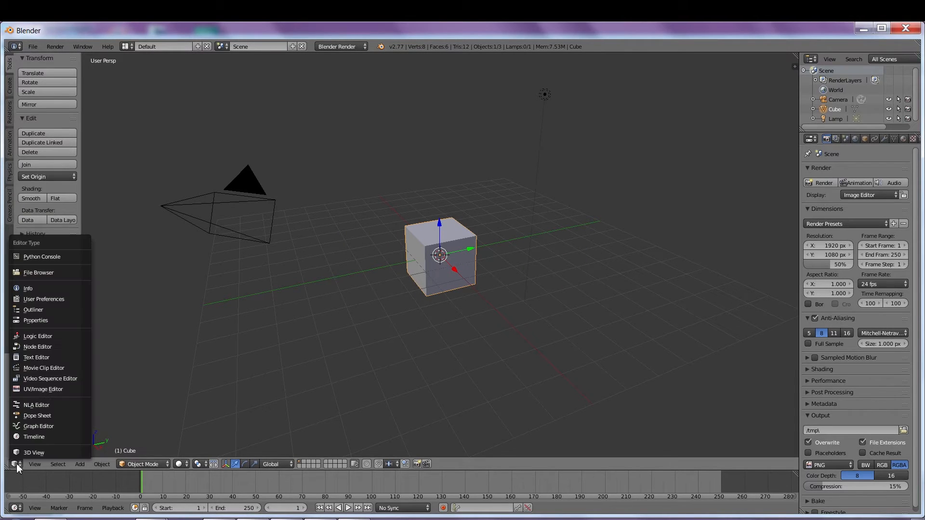
pyautogui.click(36, 344)
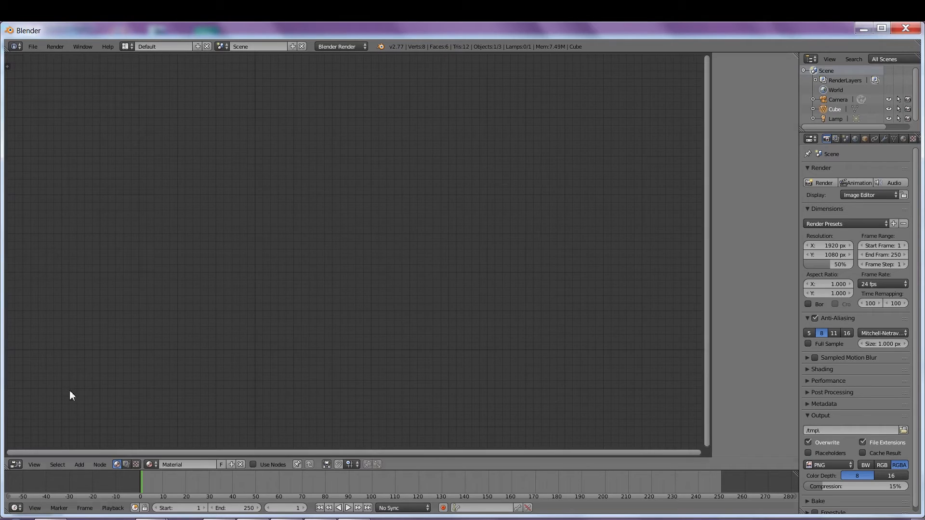
pyautogui.click(127, 463)
pyautogui.click(149, 464)
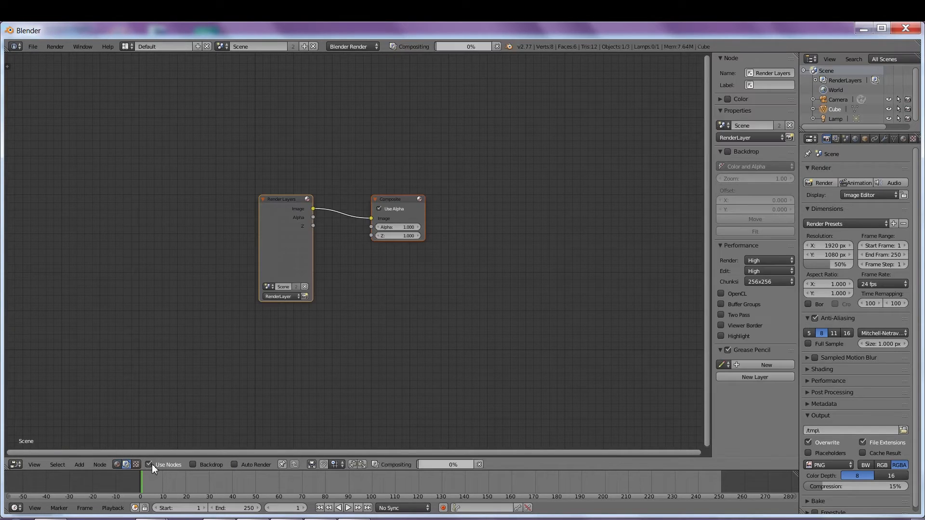
pyautogui.click(193, 465)
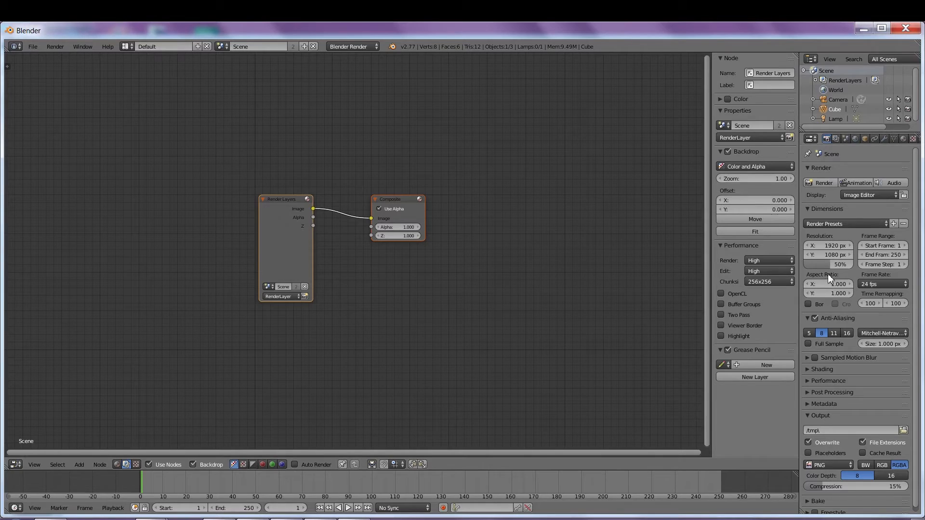
# Step: Set the render resolution scale to 100% and the frame rate to 30 fps
pyautogui.moveTo(835, 262); pyautogui.dragTo(863, 262)
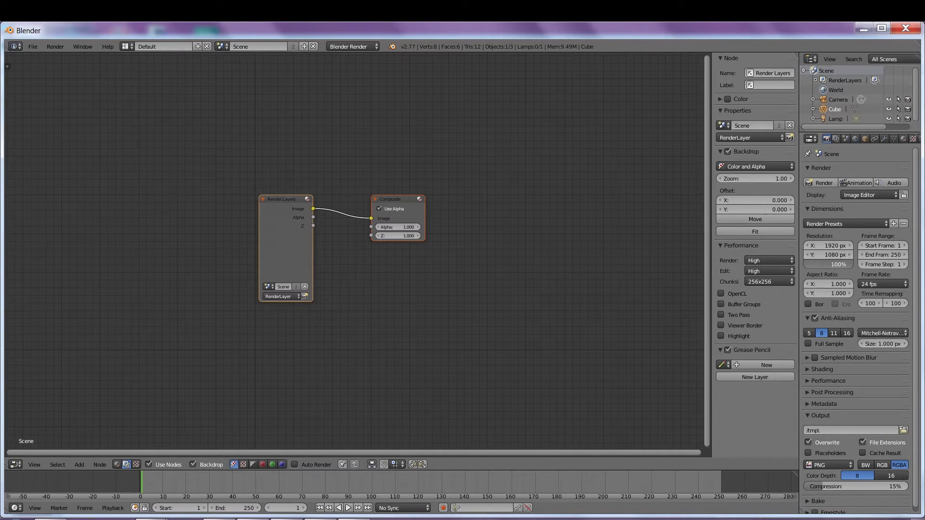
pyautogui.click(879, 284)
pyautogui.click(881, 335)
# Step: Delete the Render Layers node, leaving only the Composite node
pyautogui.moveTo(283, 199); pyautogui.dragTo(239, 208)
pyautogui.press('x')
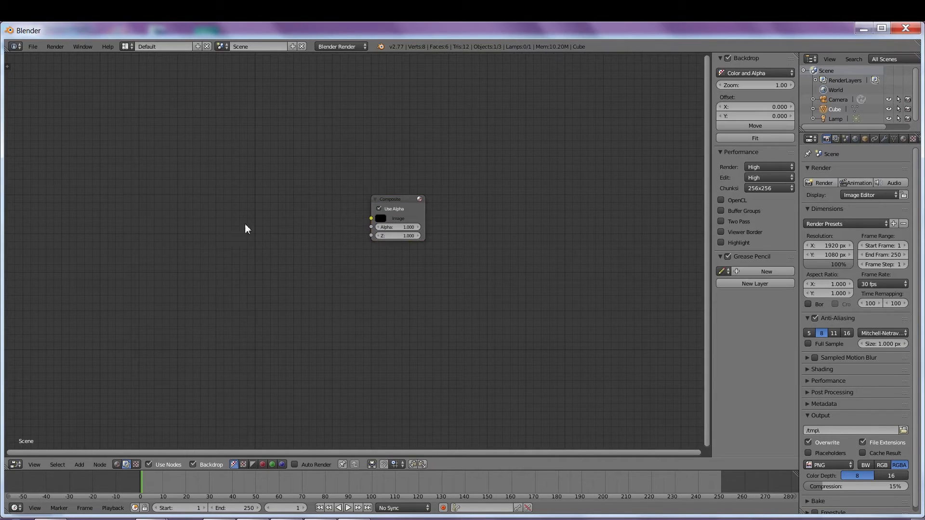
pyautogui.click(80, 465)
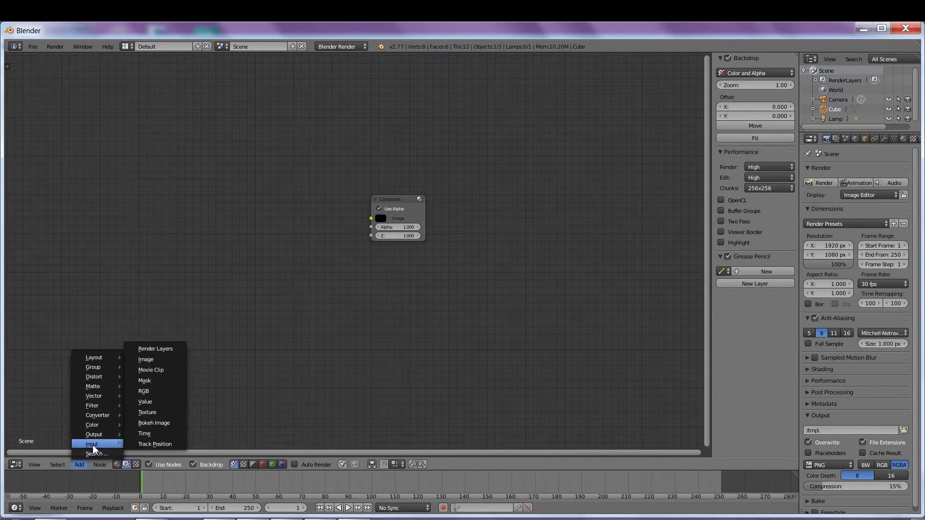
# Step: Add a Viewer node below the Composite node
pyautogui.moveTo(95, 434)
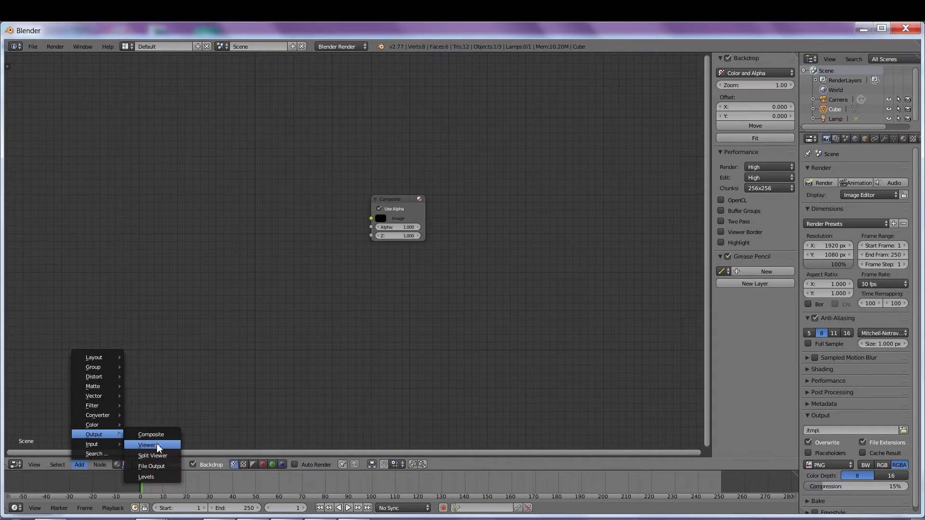
pyautogui.click(157, 443)
pyautogui.click(369, 274)
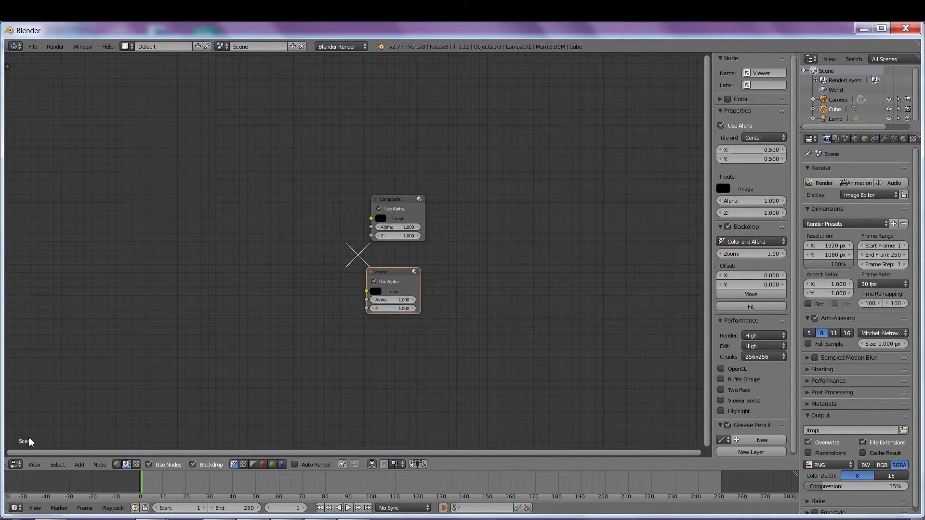
# Step: Add a Movie Clip node loaded with Green_Plate_flip.MOV0180-1230.mp4 from GREEN DEMOS
pyautogui.click(79, 465)
pyautogui.moveTo(92, 444)
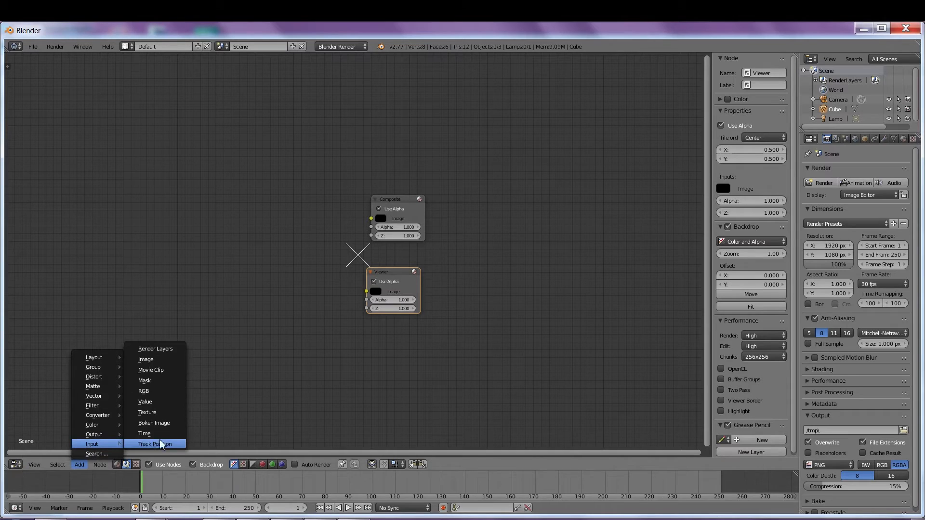
pyautogui.click(151, 370)
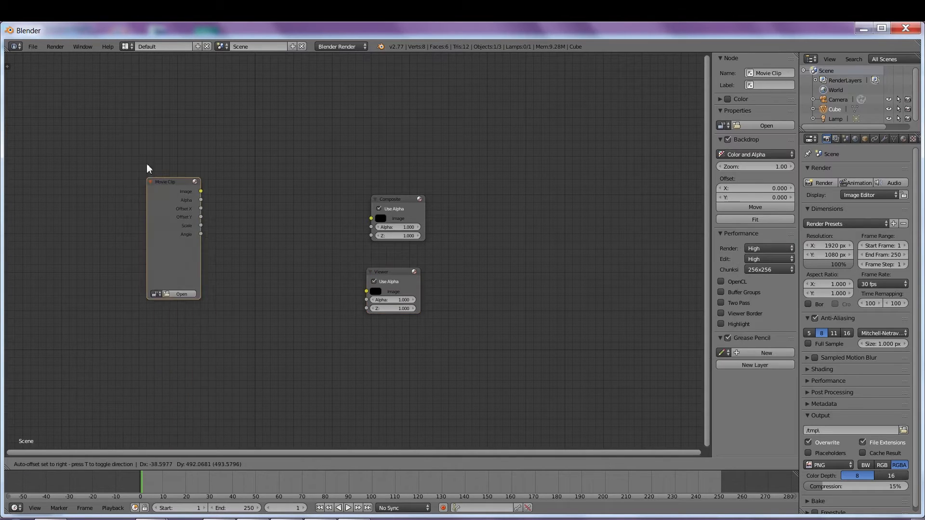
pyautogui.click(119, 157)
pyautogui.click(158, 272)
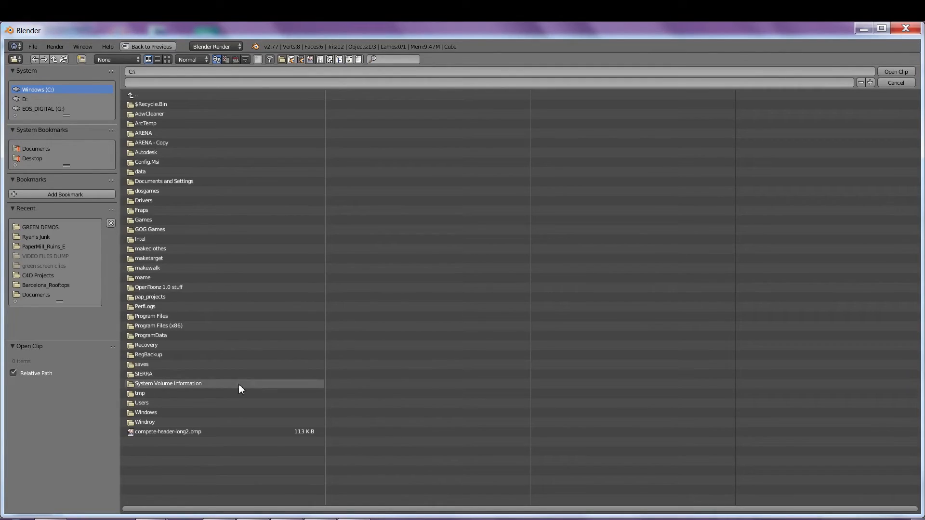
pyautogui.click(44, 227)
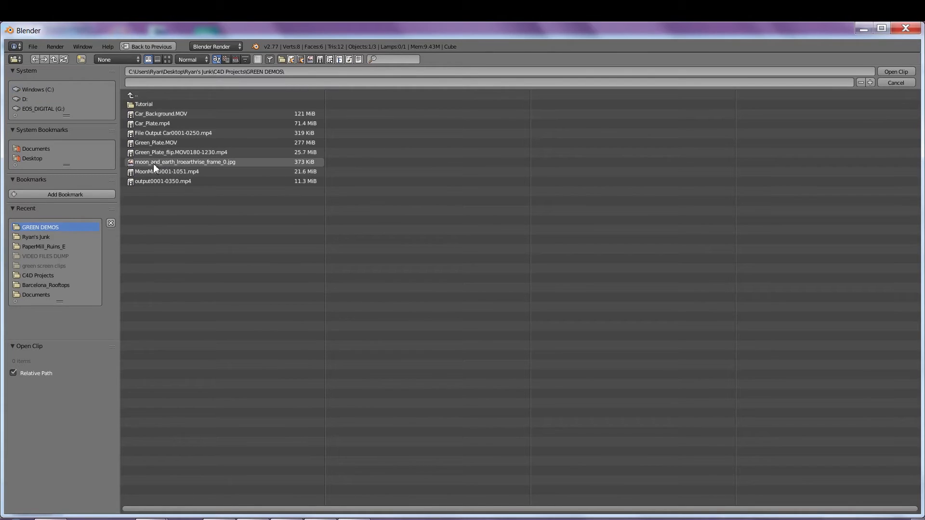
pyautogui.click(206, 152)
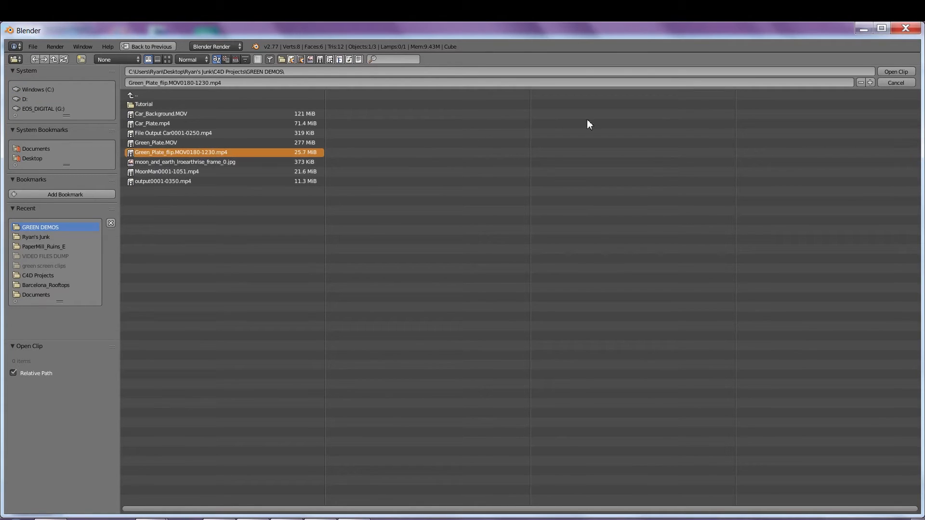
pyautogui.click(895, 71)
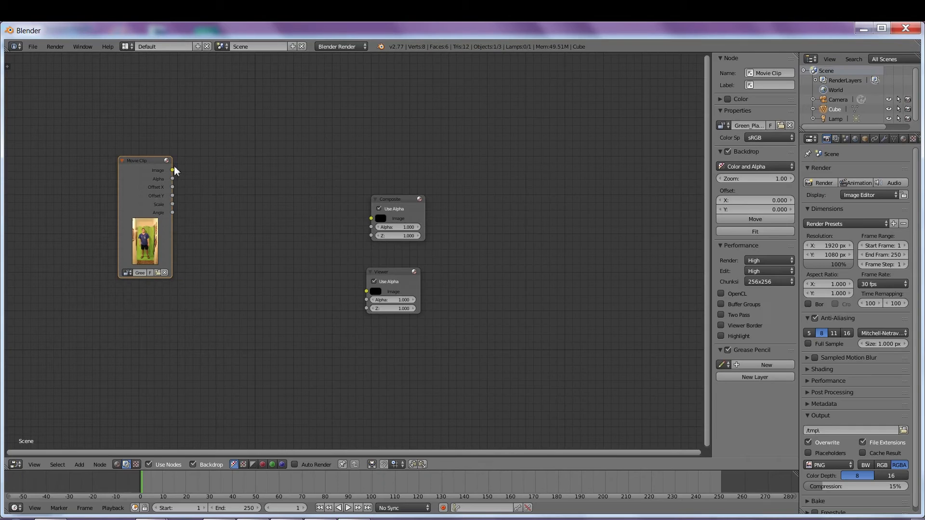
# Step: Link the Movie Clip Image output to the Viewer input and move the Viewer node down-right
pyautogui.moveTo(173, 171); pyautogui.dragTo(366, 291)
pyautogui.scroll(-2, 297, 289)
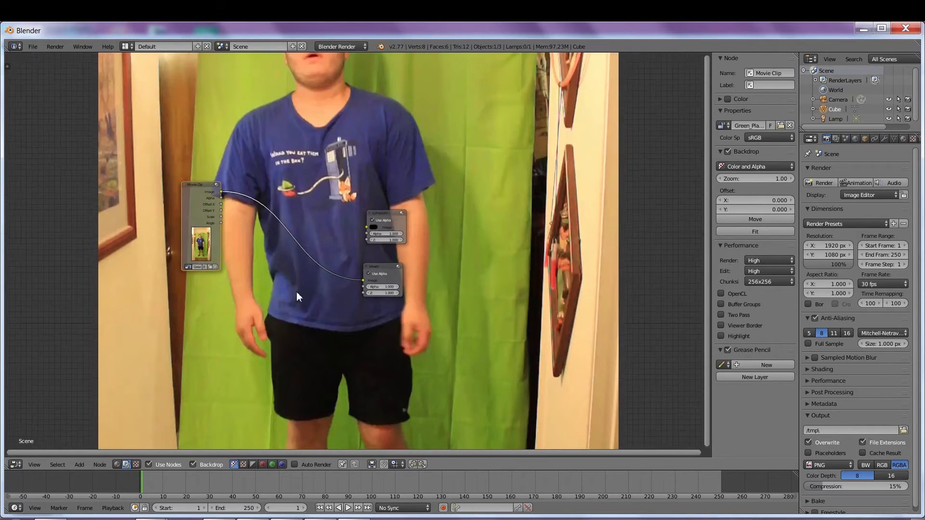
pyautogui.scroll(1, 296, 291)
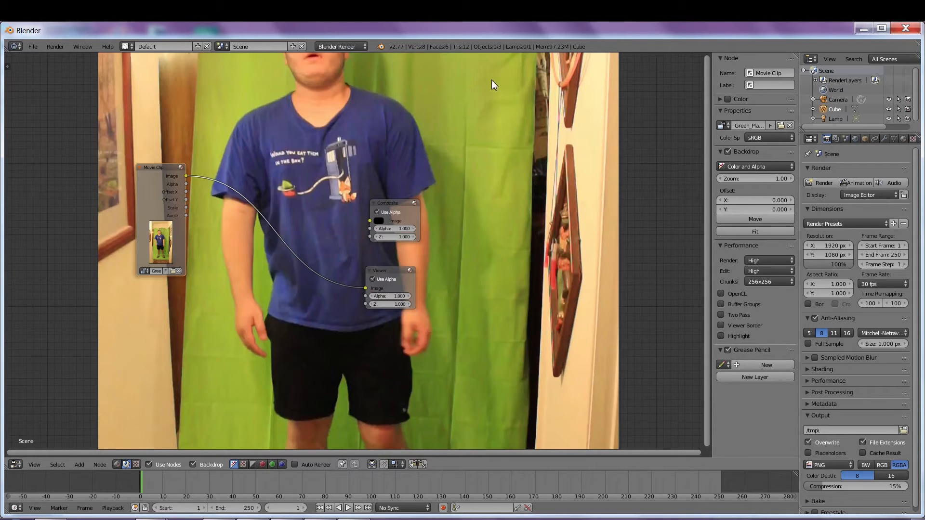
pyautogui.scroll(2, 502, 192)
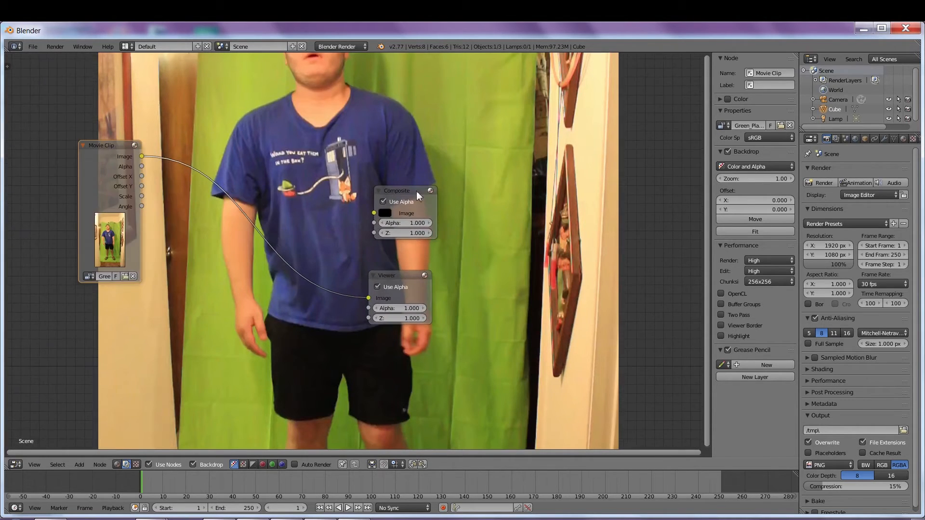
pyautogui.moveTo(289, 213); pyautogui.dragTo(317, 218, button='middle')
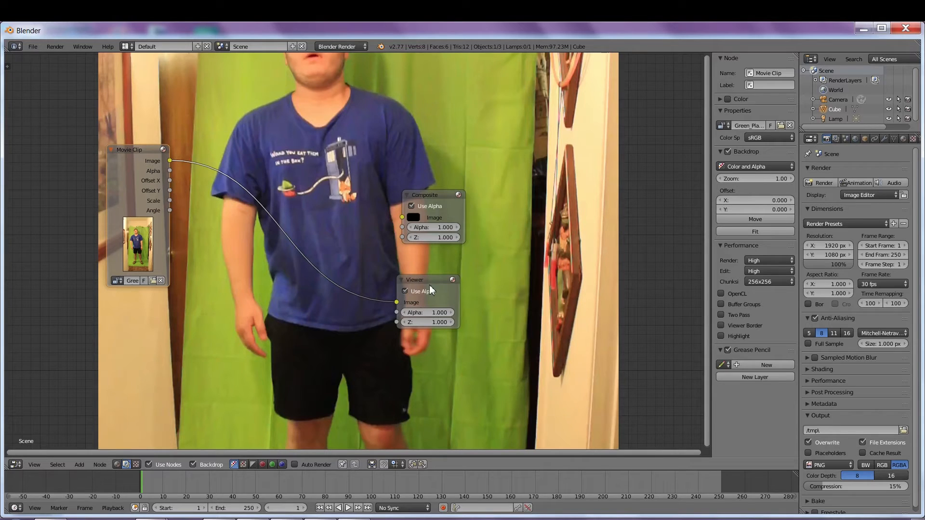
pyautogui.moveTo(432, 282); pyautogui.dragTo(479, 295)
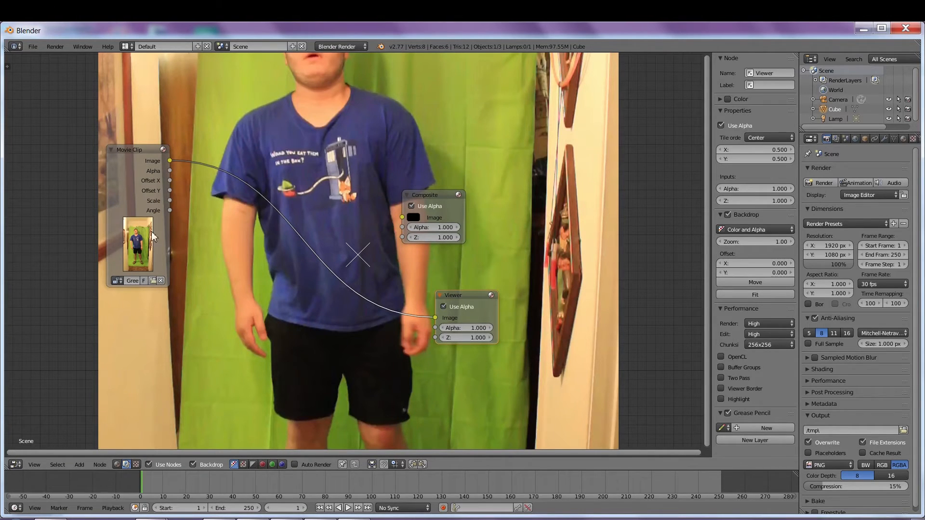
# Step: Insert a Keying node onto the link between the clip and the Viewer
pyautogui.click(79, 464)
pyautogui.moveTo(94, 464)
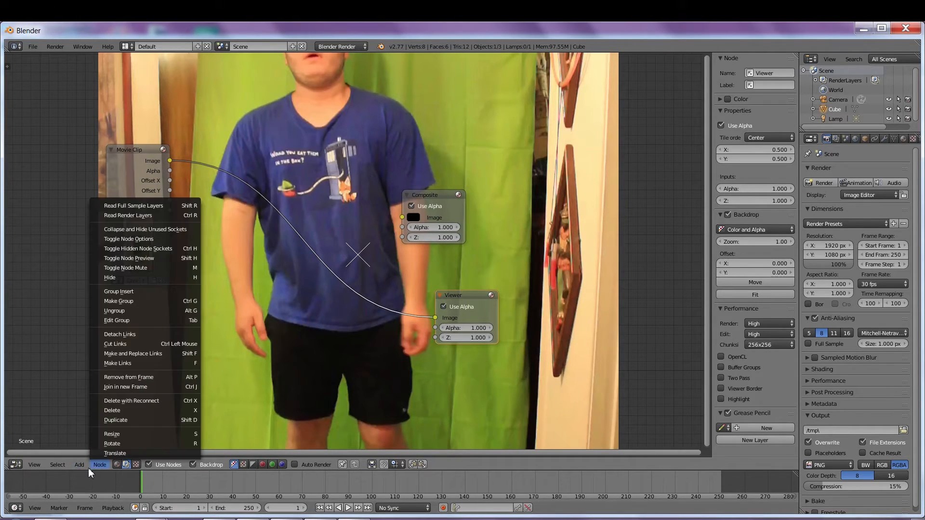
pyautogui.moveTo(100, 387)
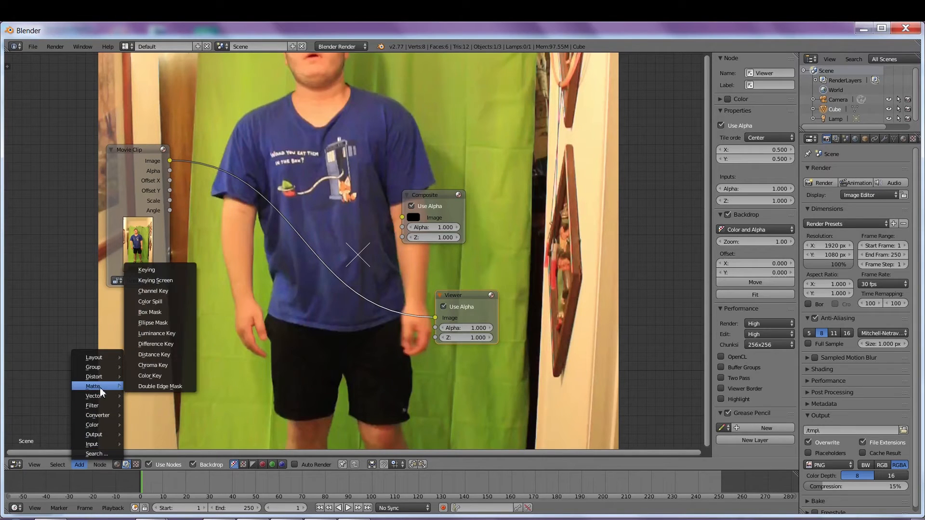
pyautogui.click(159, 273)
pyautogui.click(235, 140)
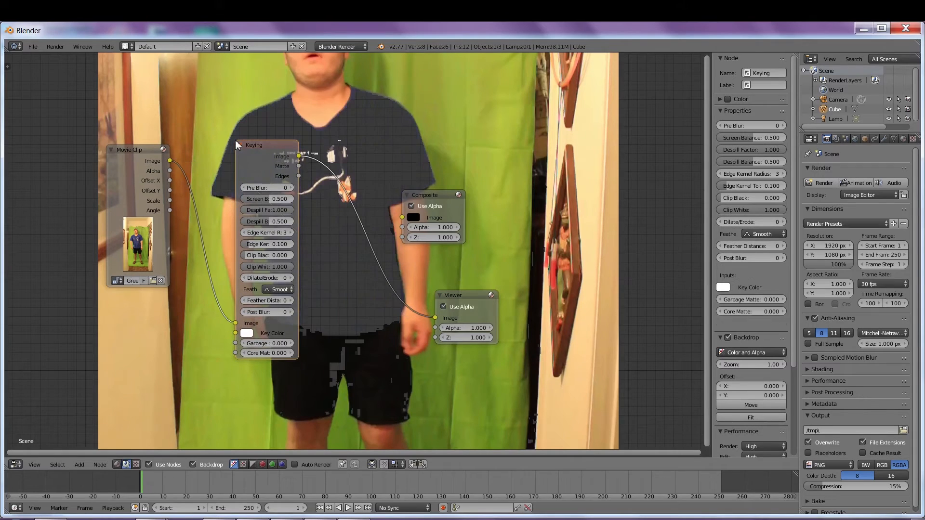
# Step: Sample the green backdrop as the key colour, darken it, and view the matte
pyautogui.click(247, 333)
pyautogui.click(320, 299)
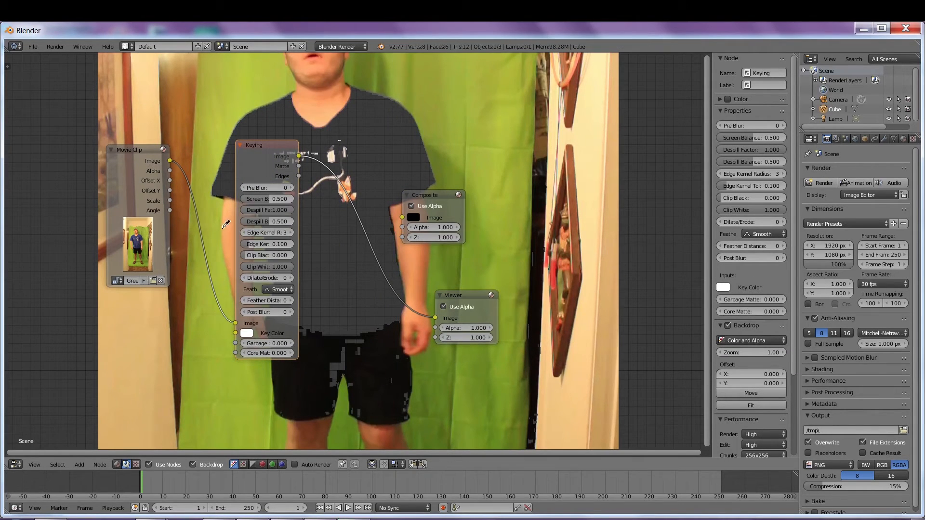
pyautogui.click(228, 275)
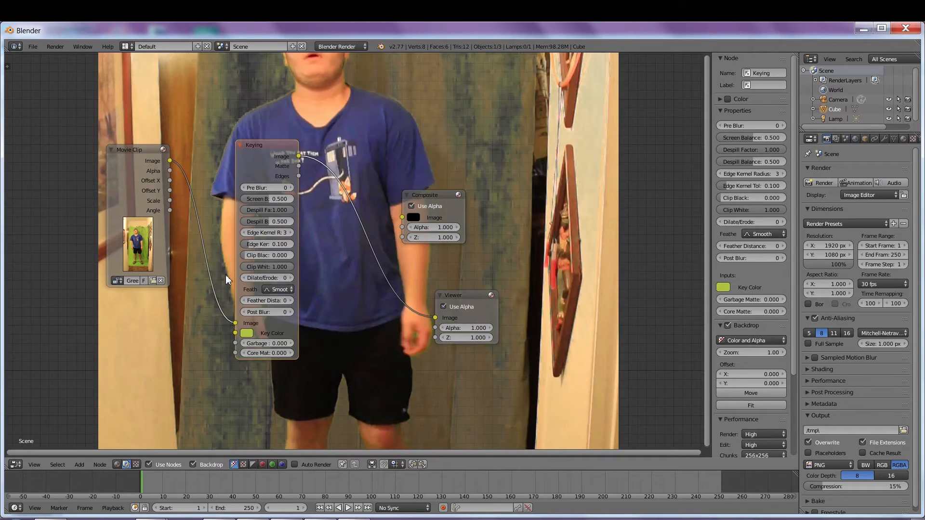
pyautogui.click(251, 333)
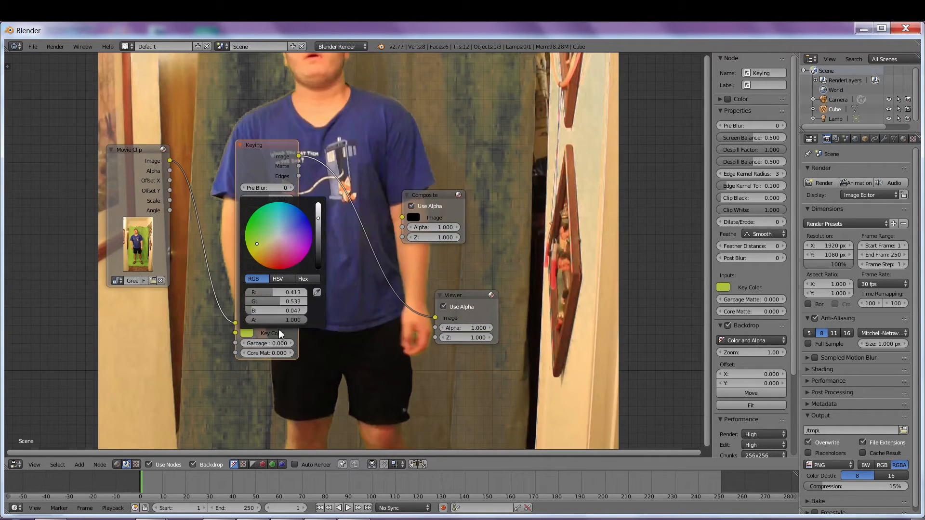
pyautogui.moveTo(318, 218); pyautogui.dragTo(322, 252)
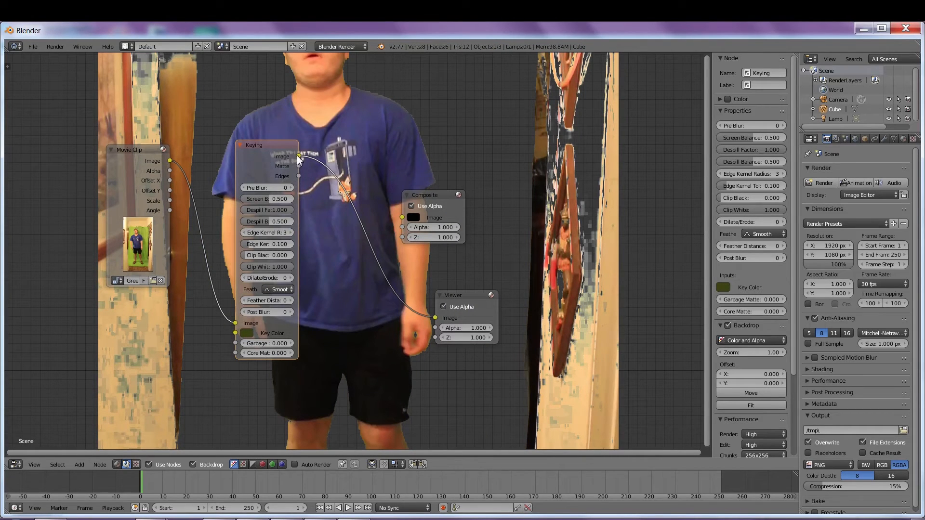
pyautogui.moveTo(299, 166); pyautogui.dragTo(435, 318)
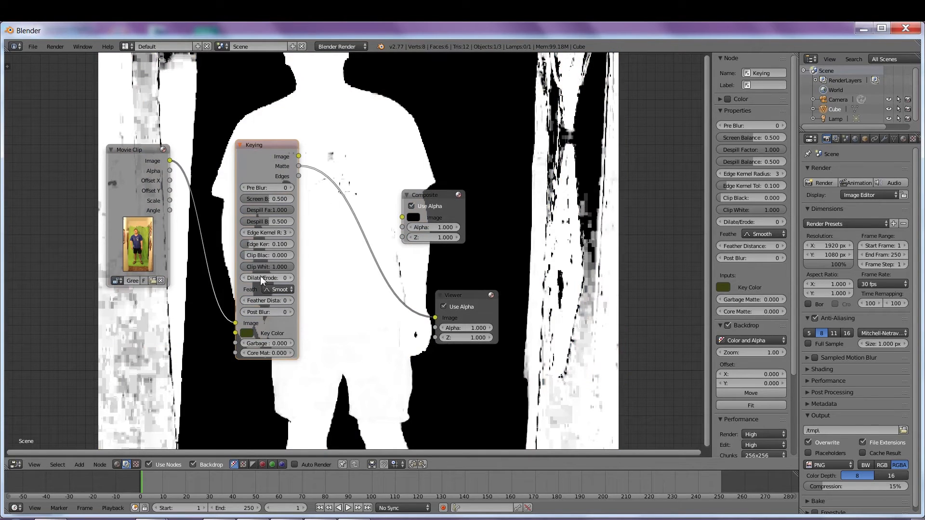
# Step: Lower Clip White to 0.736 and raise Post Blur to soften the matte
pyautogui.moveTo(286, 267); pyautogui.dragTo(291, 244)
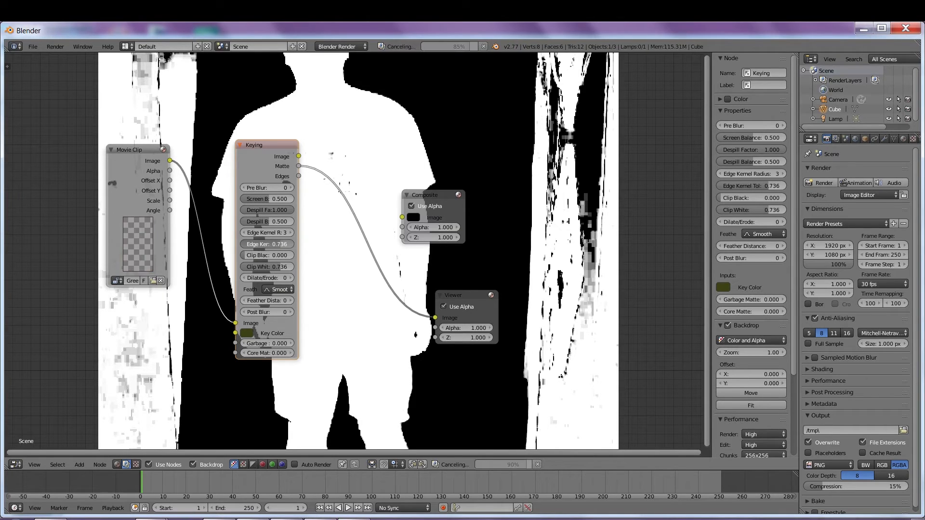
pyautogui.click(291, 312)
pyautogui.click(291, 312)
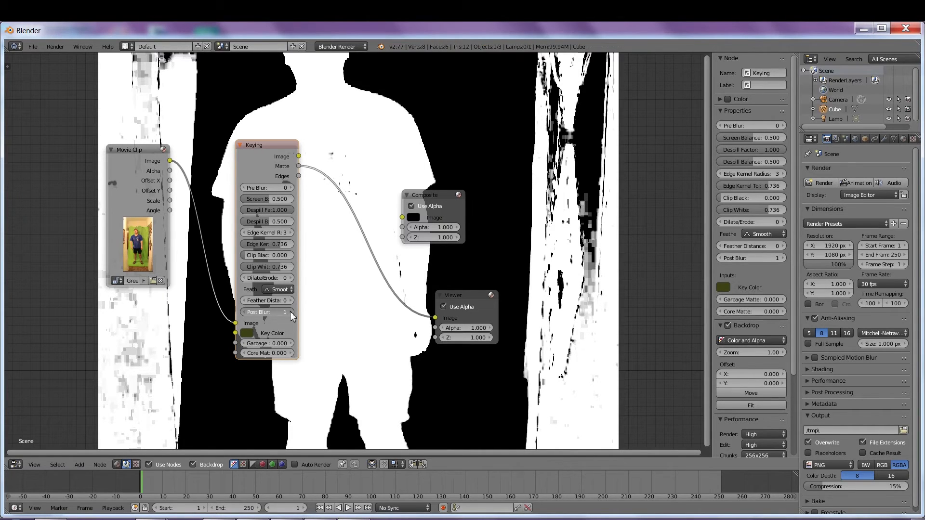
pyautogui.click(250, 278)
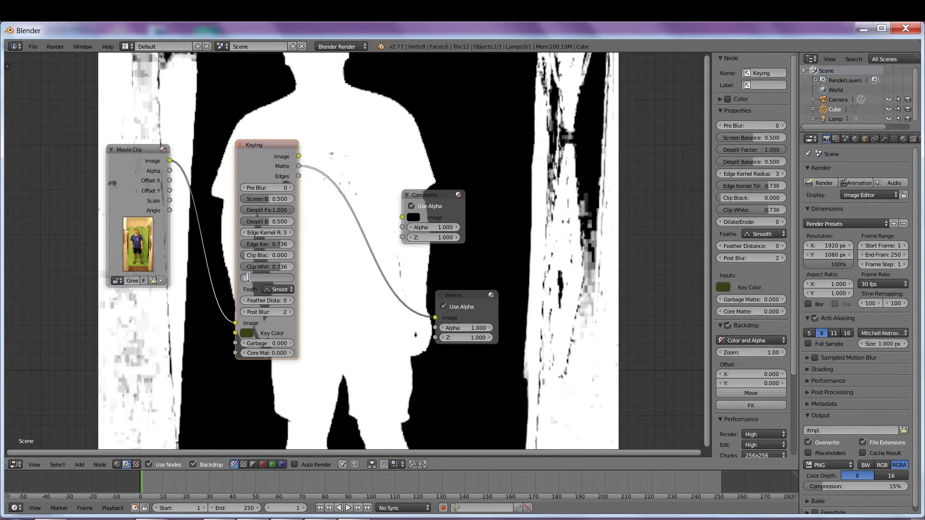
pyautogui.click(300, 155)
# Step: Show the keyed image in the Viewer and set Dilate/Erode -3 and Post Blur 3
pyautogui.moveTo(299, 155); pyautogui.dragTo(434, 318)
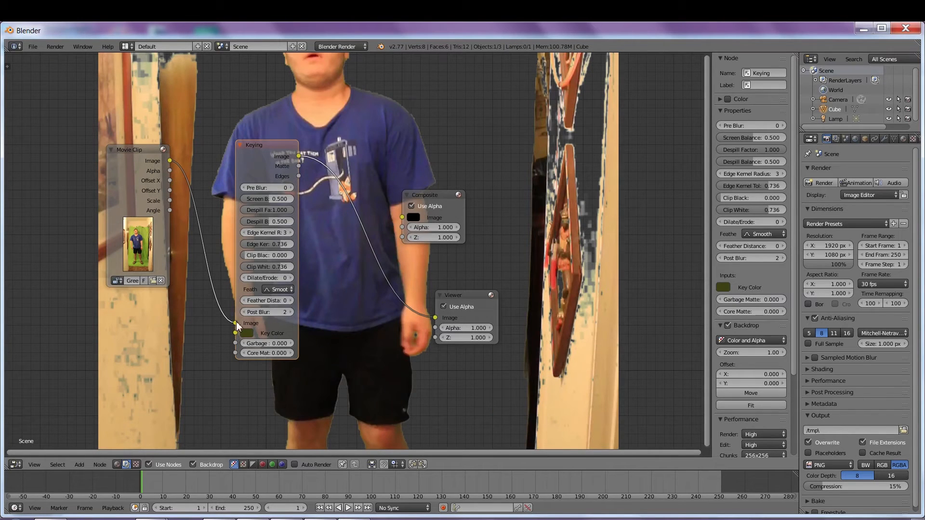
pyautogui.click(243, 278)
pyautogui.click(243, 278)
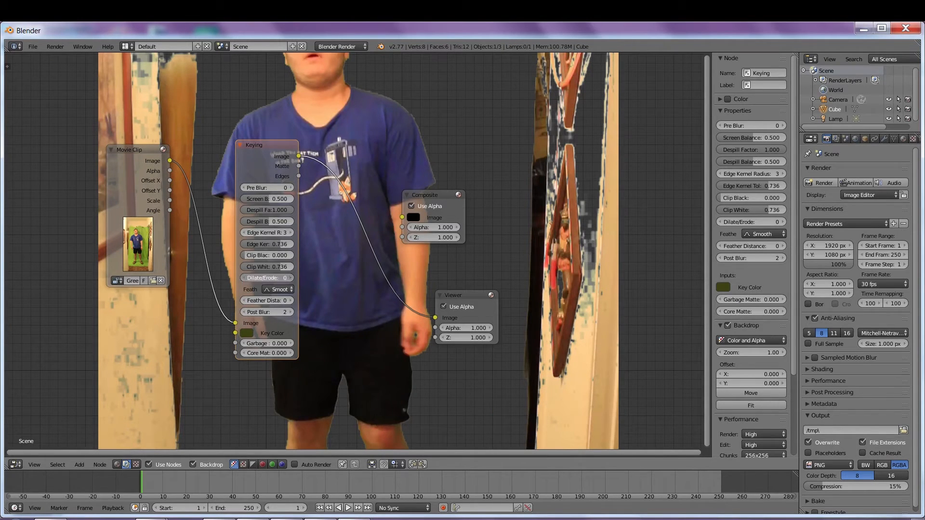
pyautogui.click(244, 278)
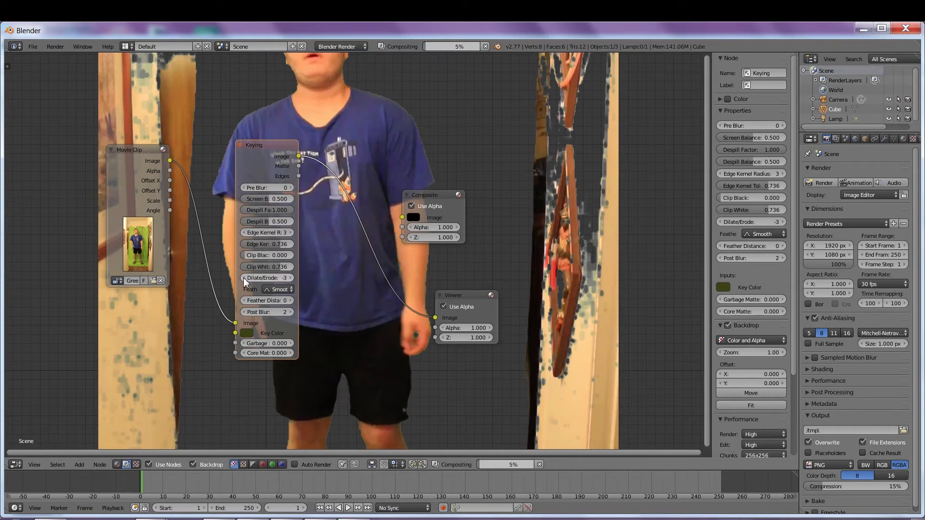
pyautogui.click(290, 311)
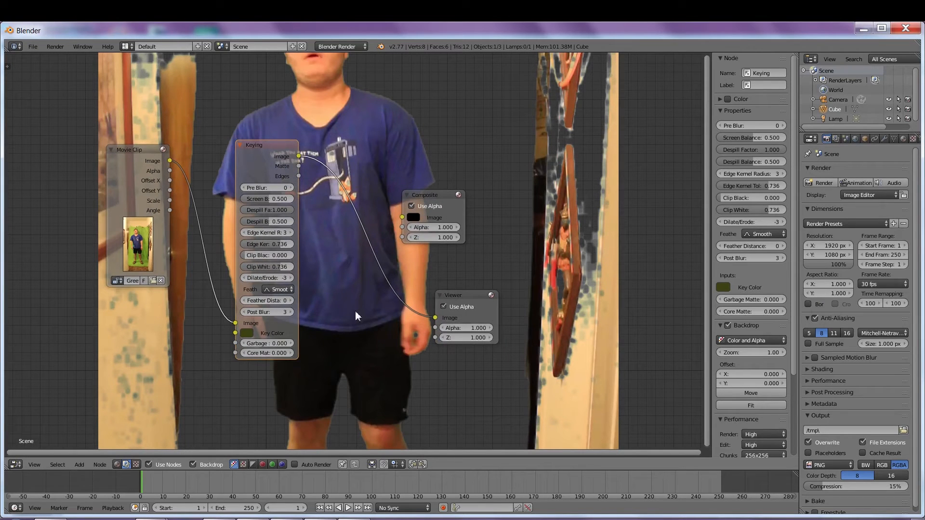
pyautogui.scroll(-1, 359, 280)
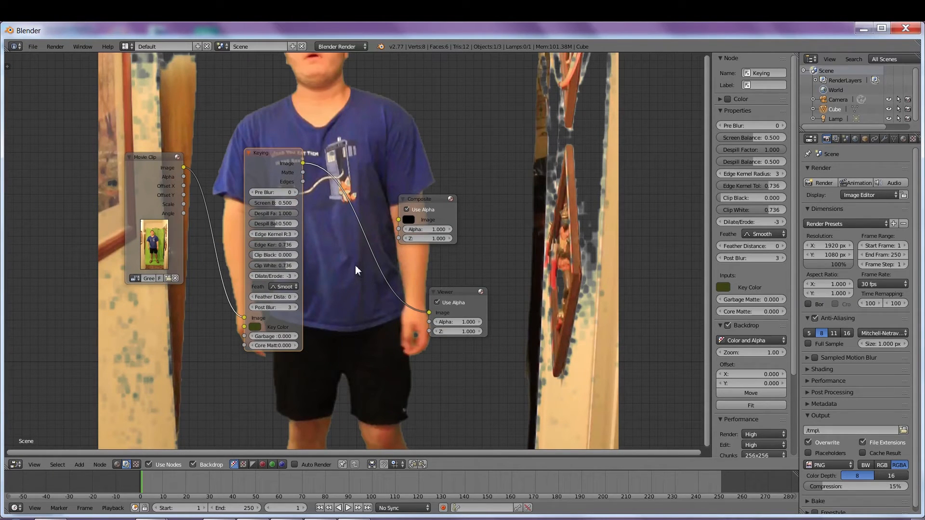
pyautogui.moveTo(343, 147)
pyautogui.mouseDown(button='middle')
pyautogui.moveTo(344, 156)
pyautogui.moveTo(338, 135)
pyautogui.mouseUp(button='middle')
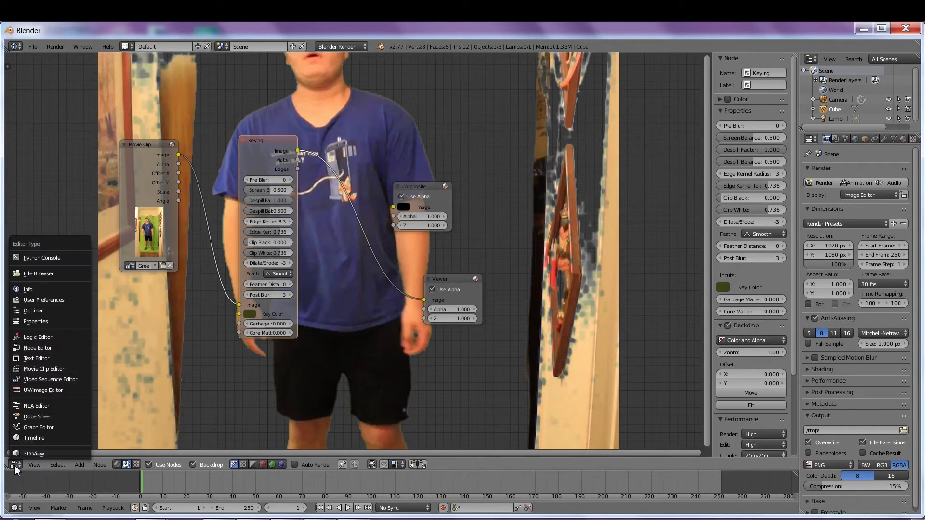
# Step: Turn the area into a Movie Clip Editor showing the Green_Plate_flip green-screen clip
pyautogui.click(56, 369)
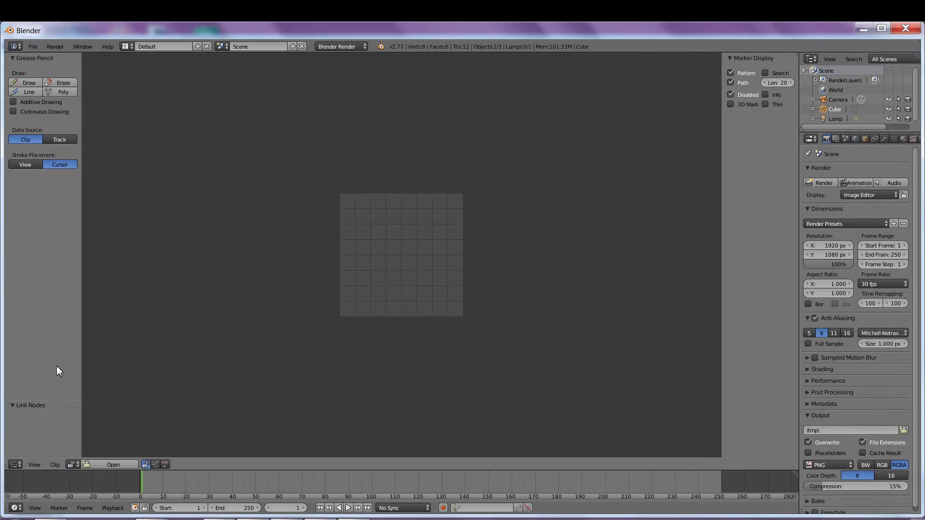
pyautogui.click(73, 464)
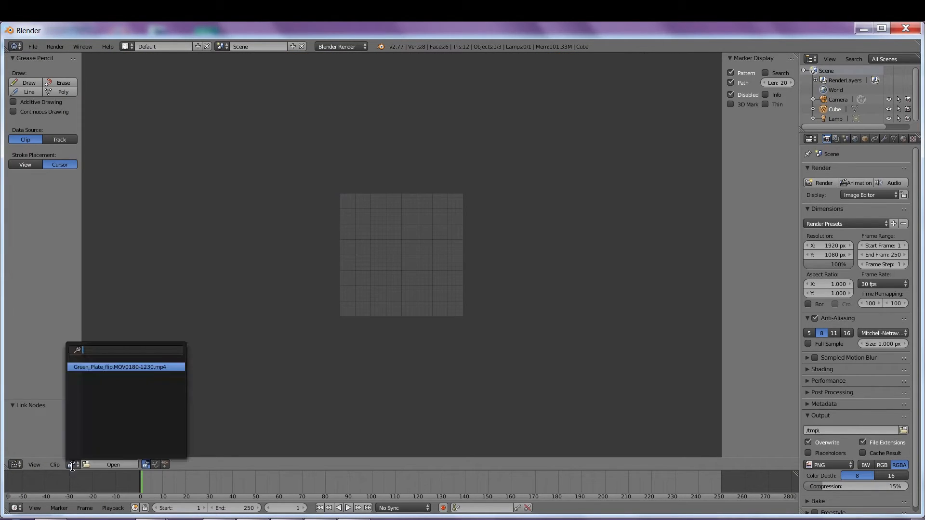
pyautogui.click(85, 368)
pyautogui.scroll(-3, 381, 234)
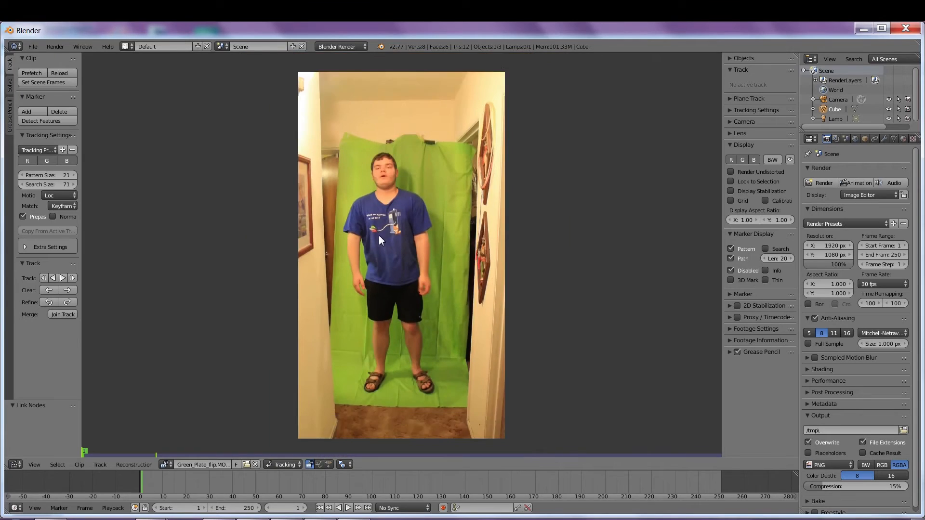
pyautogui.scroll(1, 380, 246)
pyautogui.moveTo(418, 352); pyautogui.dragTo(415, 300, button='middle')
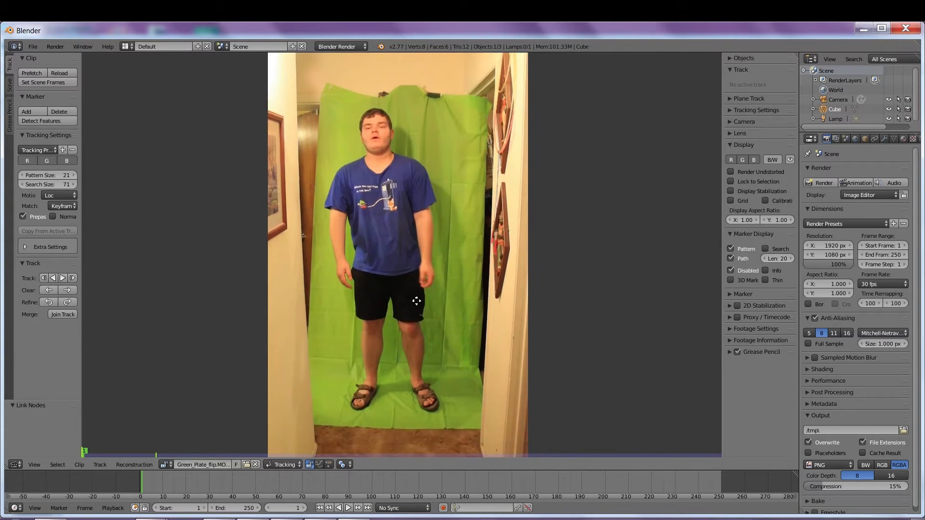
# Step: Jump to frame 76, where the subject stands upright facing the camera
pyautogui.click(245, 482)
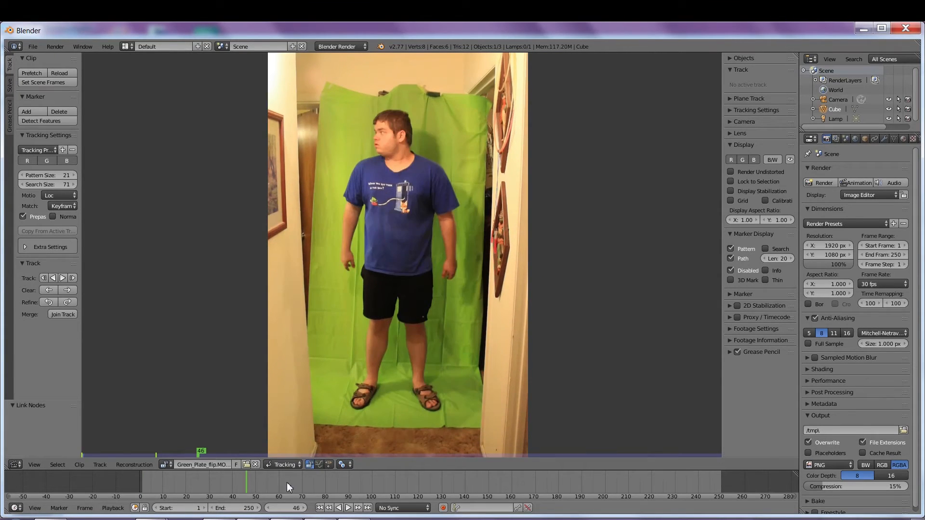
pyautogui.click(316, 483)
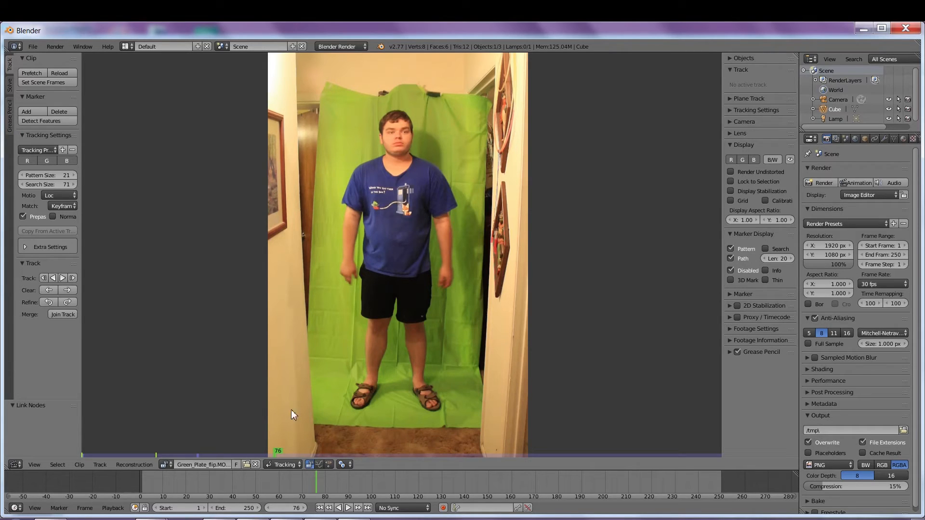
pyautogui.click(295, 465)
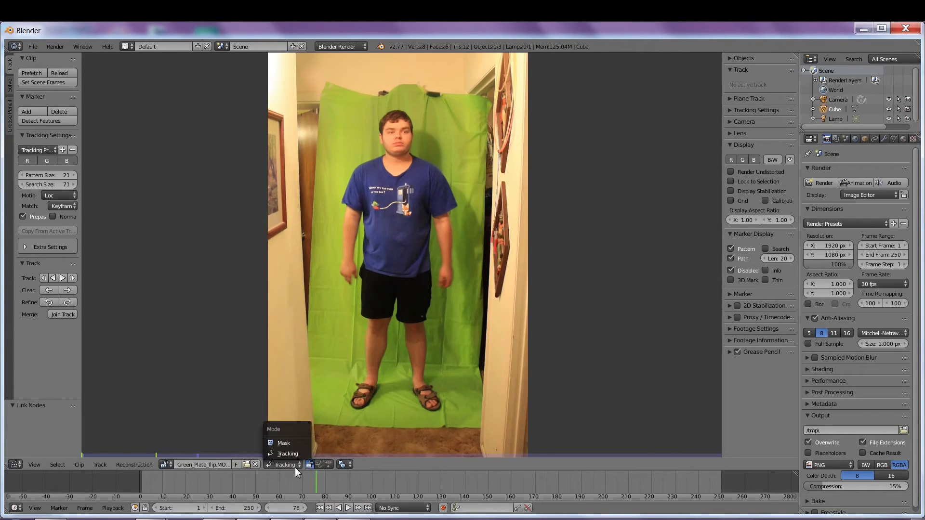
# Step: Switch the clip editor to Mask mode and create a new mask named Garbage Matte
pyautogui.click(283, 444)
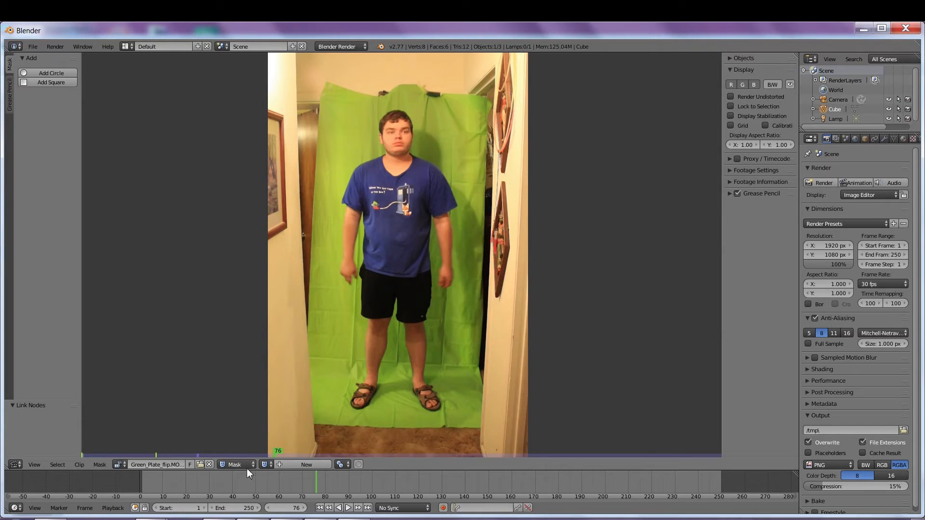
pyautogui.click(314, 465)
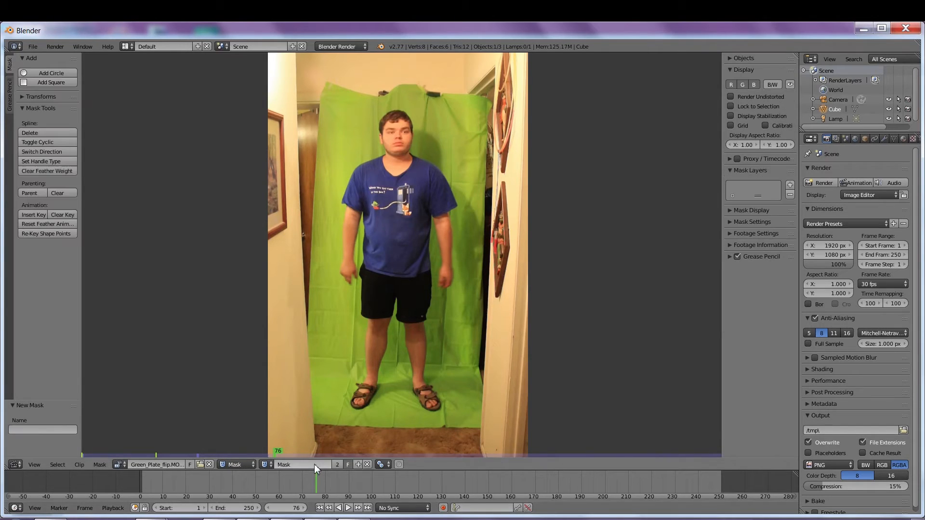
pyautogui.click(314, 465)
pyautogui.write('Garbage Matte')
pyautogui.press('Return')
# Step: Place mask points along the floor and up the backdrop's left side to the top edge
pyautogui.keyDown('ctrl'); pyautogui.click(475, 422); pyautogui.keyUp('ctrl')
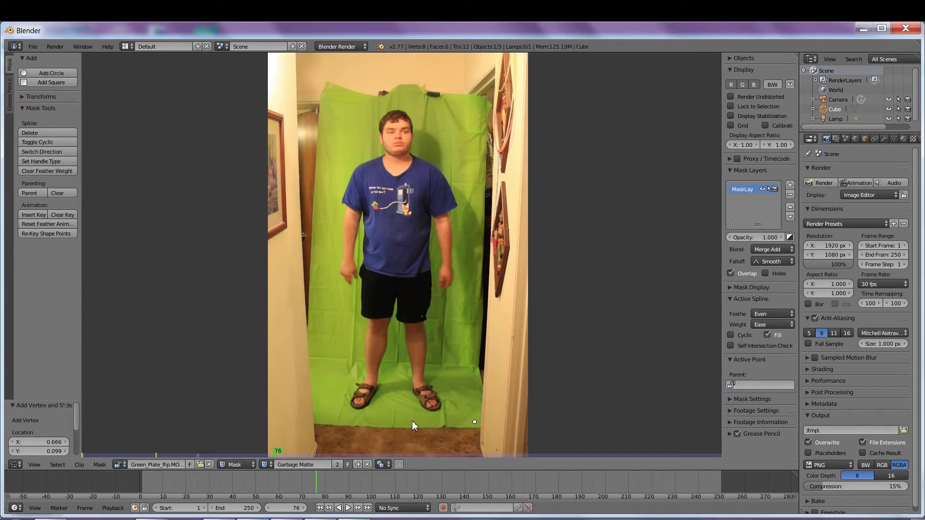
pyautogui.keyDown('ctrl'); pyautogui.click(317, 419); pyautogui.keyUp('ctrl')
pyautogui.keyDown('ctrl'); pyautogui.click(320, 305); pyautogui.keyUp('ctrl')
pyautogui.keyDown('ctrl'); pyautogui.click(328, 203); pyautogui.keyUp('ctrl')
pyautogui.keyDown('ctrl'); pyautogui.click(336, 129); pyautogui.keyUp('ctrl')
pyautogui.keyDown('ctrl'); pyautogui.click(376, 99); pyautogui.keyUp('ctrl')
# Step: Add points down the right side, close the outline with Alt+C, and scrub to check it
pyautogui.keyDown('ctrl'); pyautogui.click(473, 102); pyautogui.keyUp('ctrl')
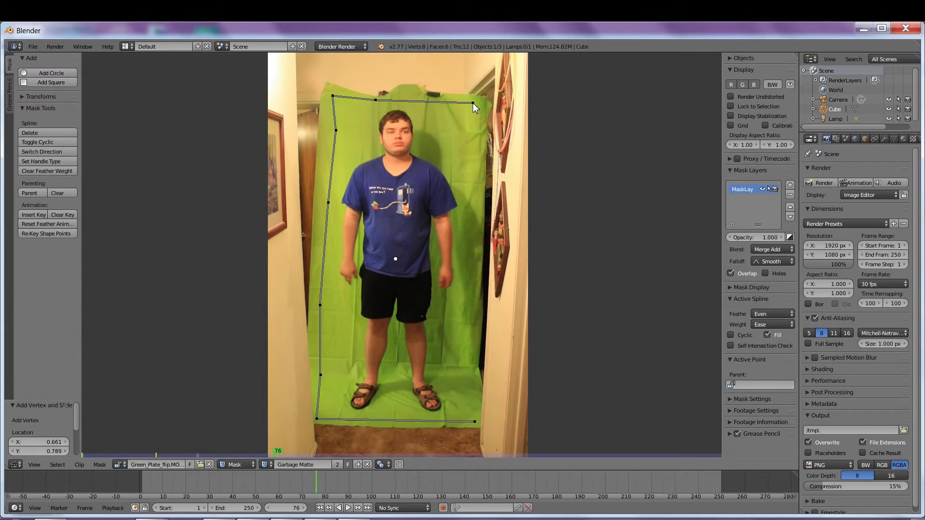
pyautogui.keyDown('ctrl'); pyautogui.click(484, 113); pyautogui.keyUp('ctrl')
pyautogui.keyDown('ctrl'); pyautogui.click(472, 361); pyautogui.keyUp('ctrl')
pyautogui.keyDown('ctrl'); pyautogui.click(480, 400); pyautogui.keyUp('ctrl')
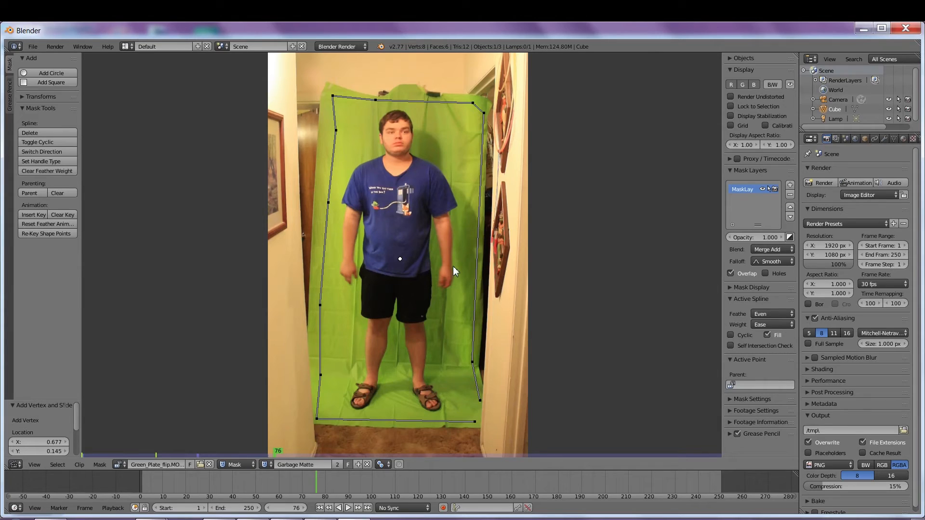
pyautogui.hotkey('alt', 'c')
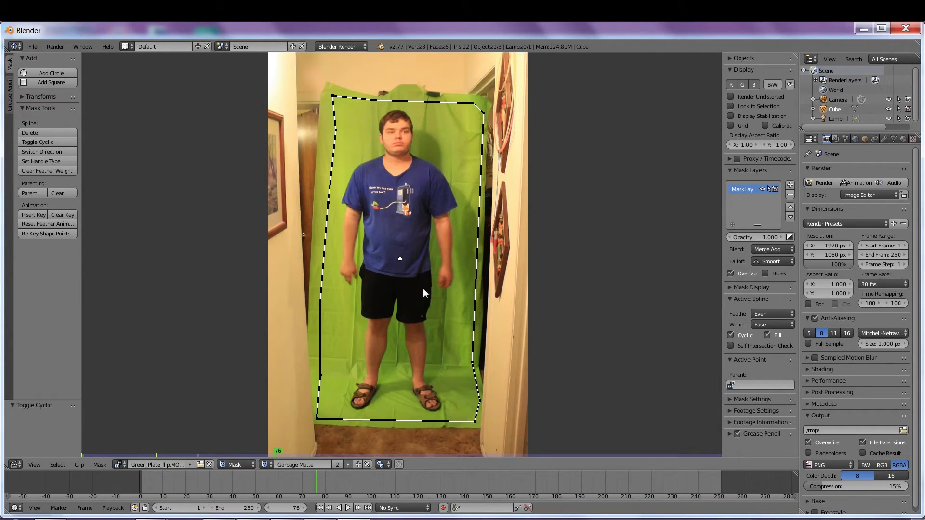
pyautogui.moveTo(305, 485); pyautogui.dragTo(692, 489)
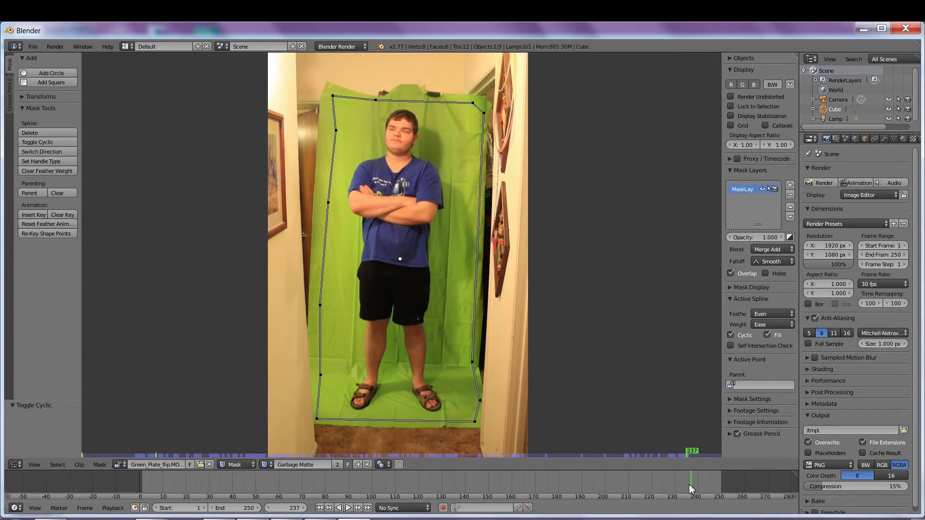
pyautogui.click(13, 465)
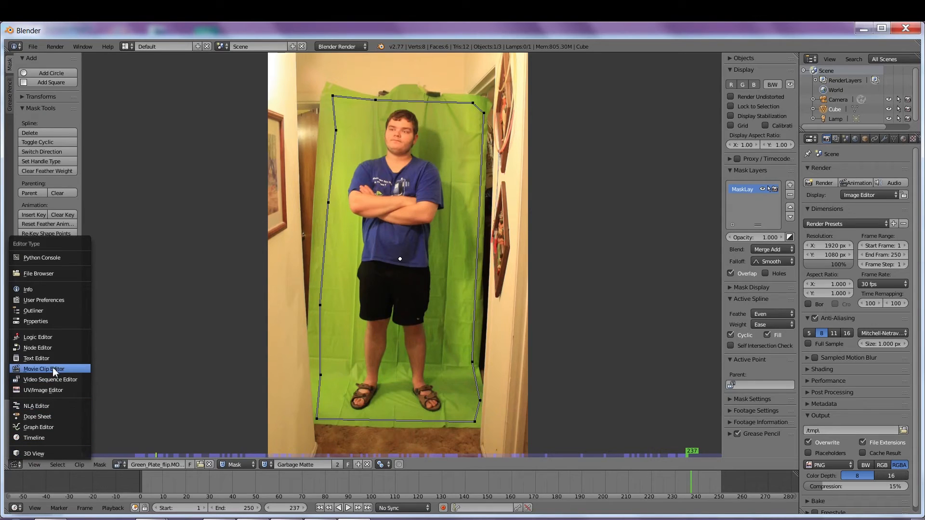
# Step: In the compositor, add a Mask node set to Garbage Matte and wire it into Keying's Garbage Matte input
pyautogui.click(48, 348)
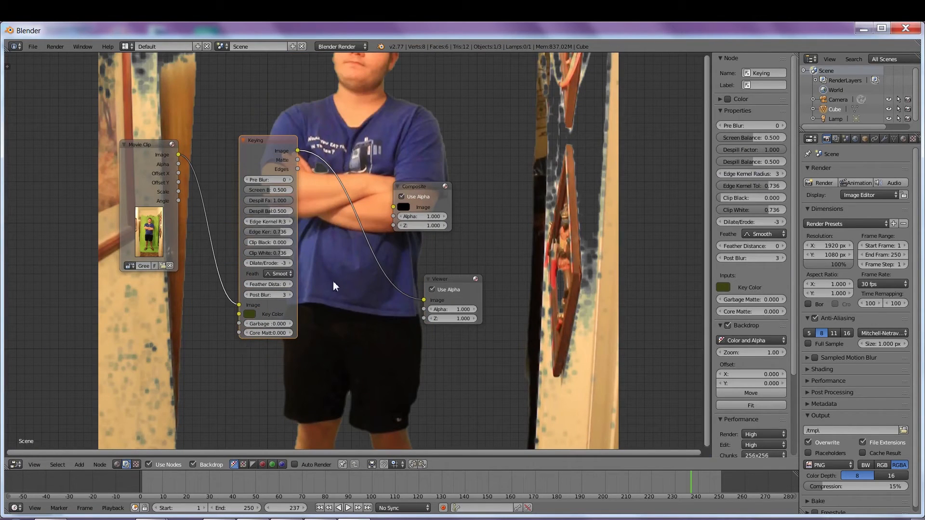
pyautogui.moveTo(295, 337); pyautogui.dragTo(339, 309)
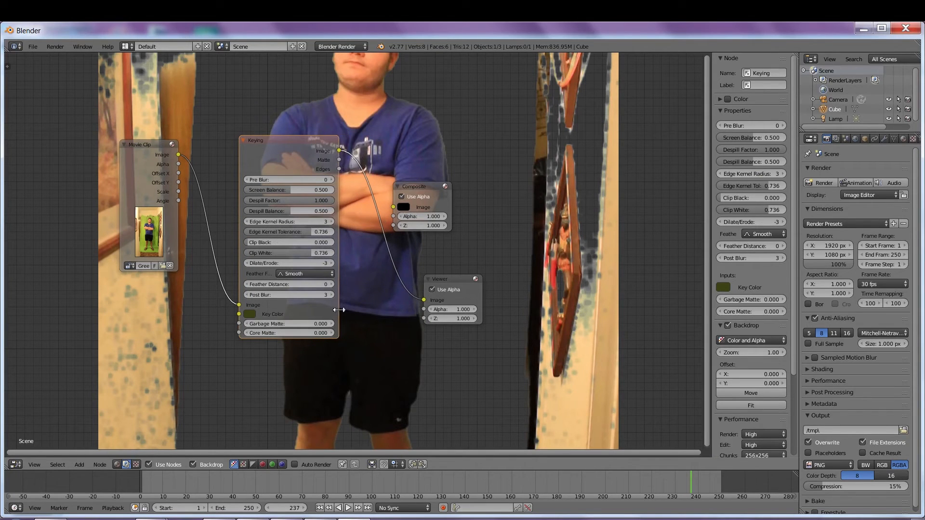
pyautogui.click(81, 465)
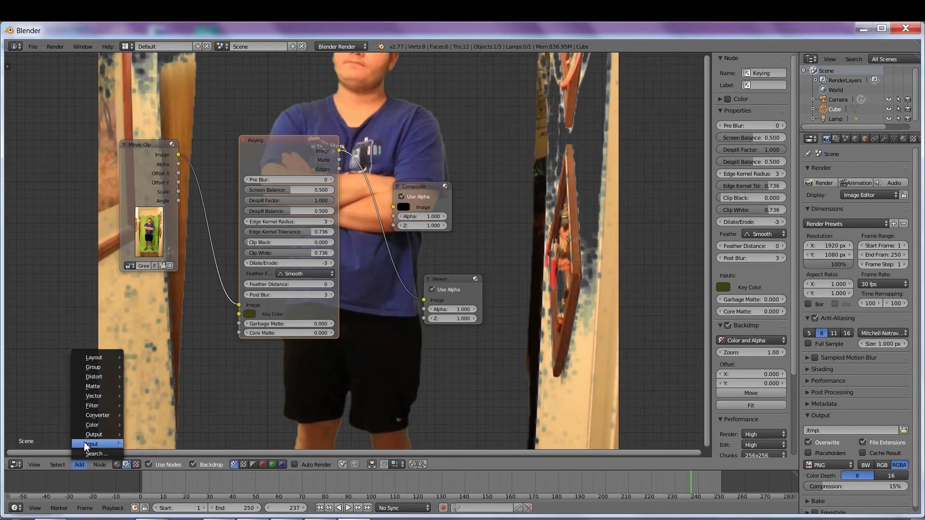
pyautogui.moveTo(90, 444)
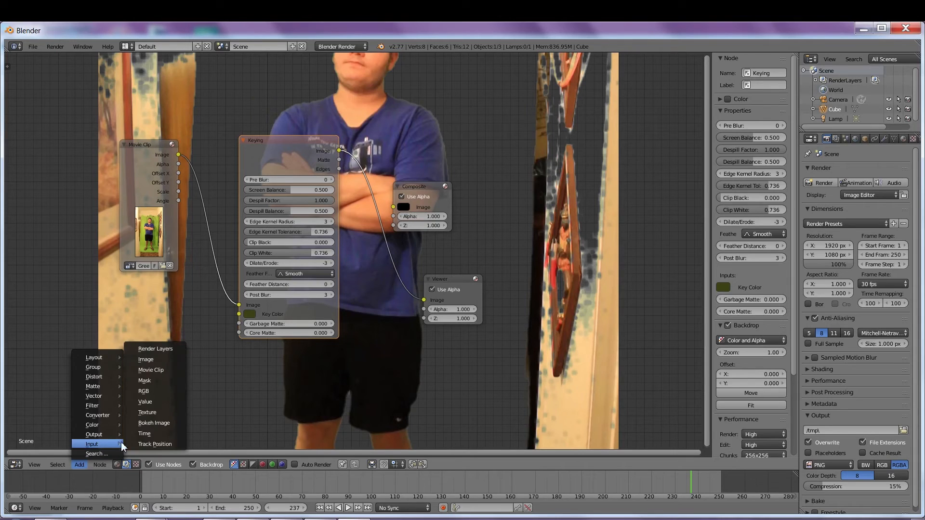
pyautogui.click(154, 382)
pyautogui.click(128, 340)
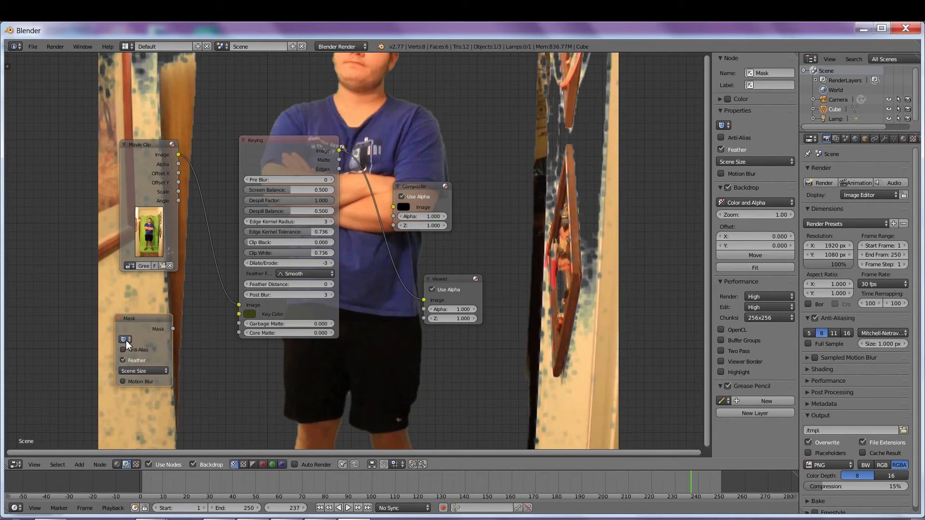
pyautogui.click(126, 340)
pyautogui.click(155, 356)
pyautogui.moveTo(172, 329); pyautogui.dragTo(238, 324)
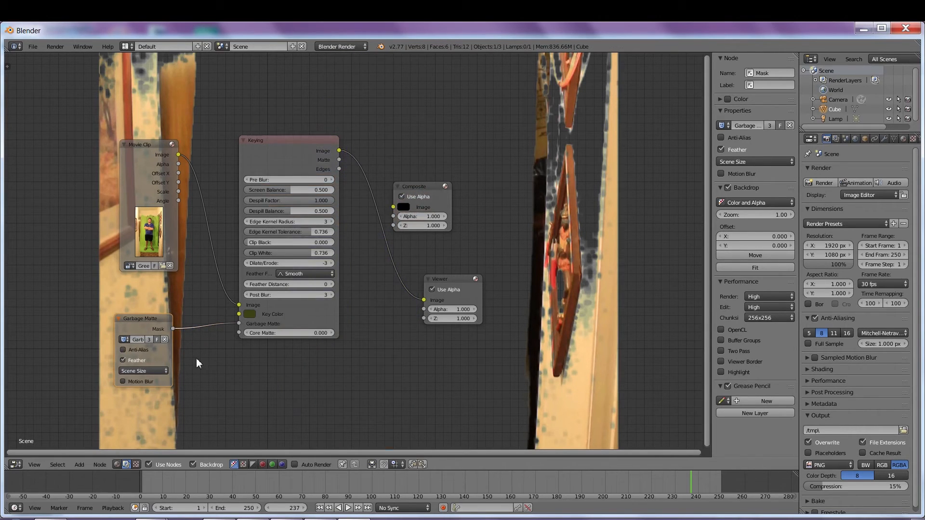
pyautogui.moveTo(159, 319); pyautogui.dragTo(115, 327)
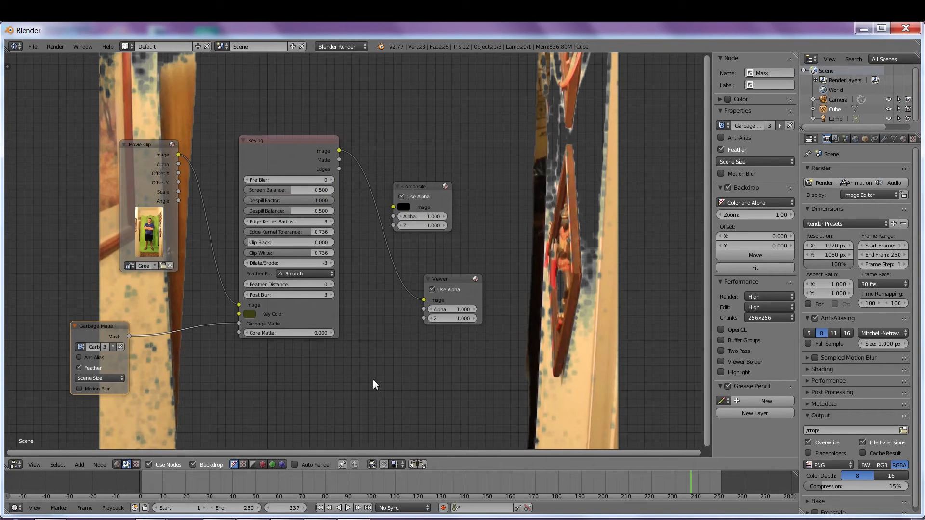
# Step: Drop an Invert node onto the mask link and tidy the Movie Clip, mask and Invert nodes
pyautogui.click(79, 464)
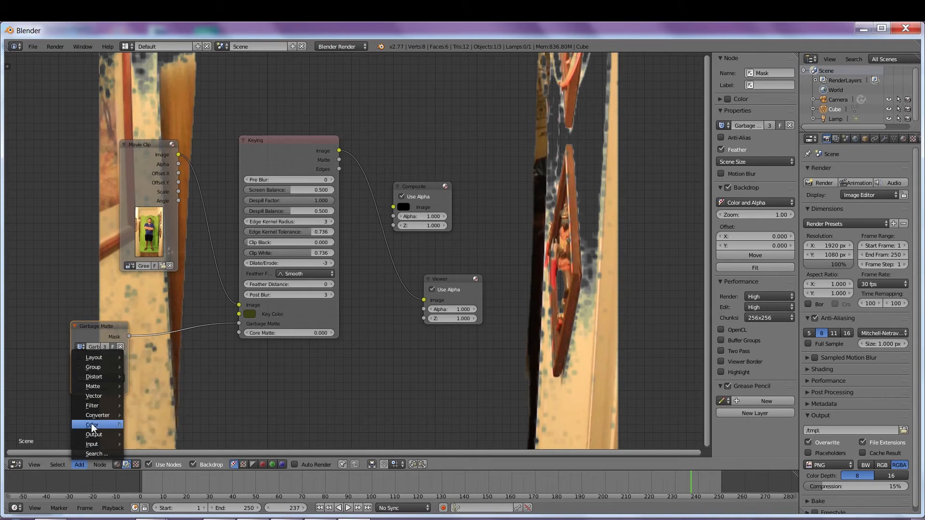
pyautogui.moveTo(93, 425)
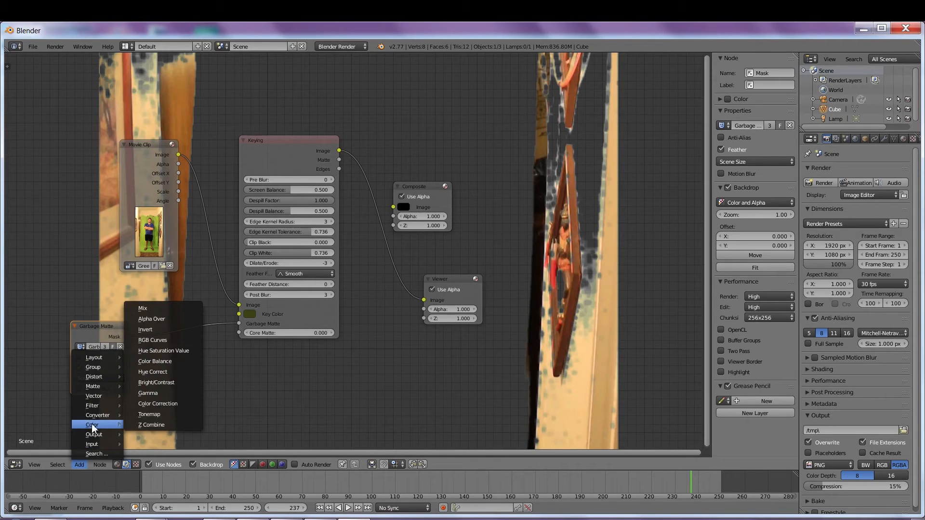
pyautogui.click(160, 332)
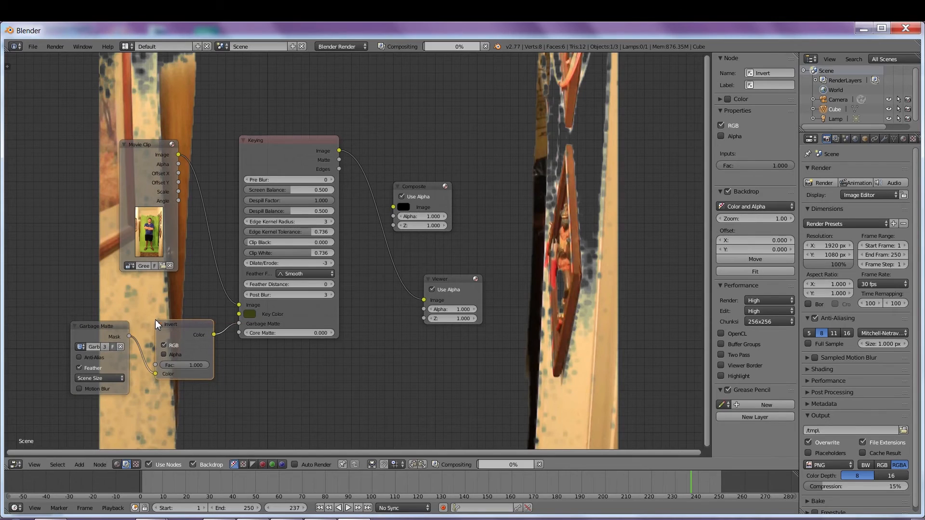
pyautogui.click(155, 320)
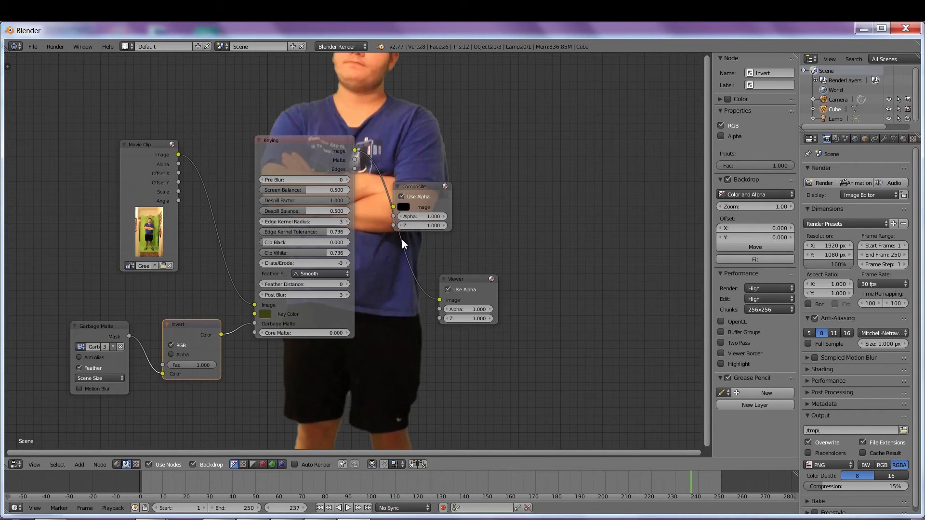
pyautogui.scroll(-2, 402, 244)
pyautogui.scroll(1, 401, 239)
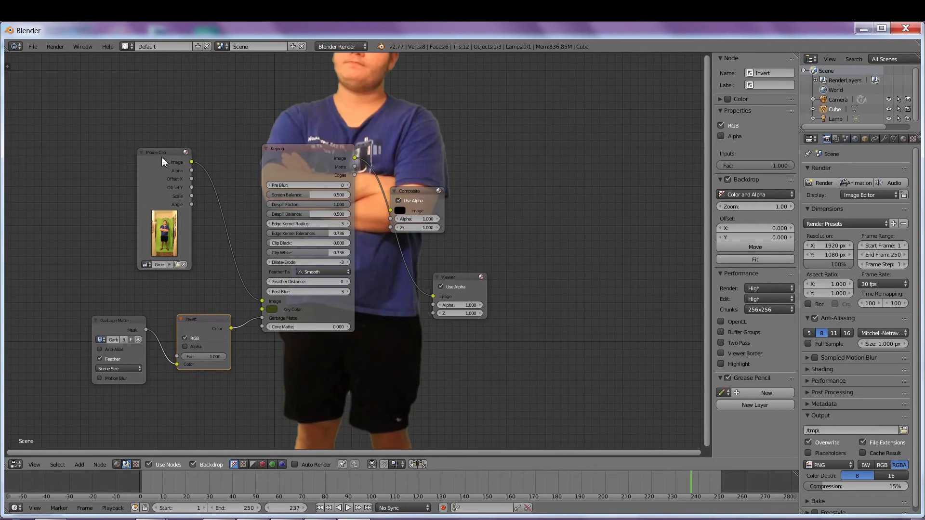
pyautogui.moveTo(162, 158); pyautogui.dragTo(102, 135)
pyautogui.moveTo(124, 322); pyautogui.dragTo(98, 291)
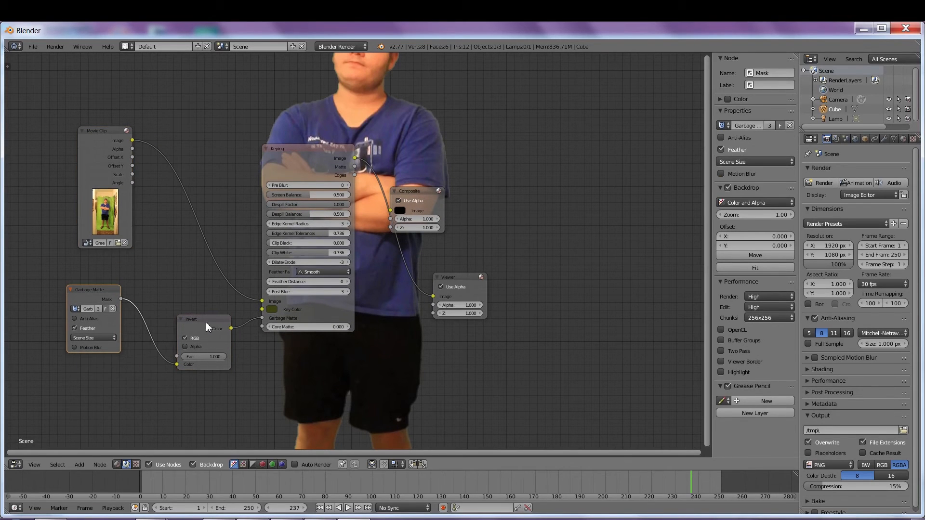
pyautogui.moveTo(207, 322); pyautogui.dragTo(192, 299)
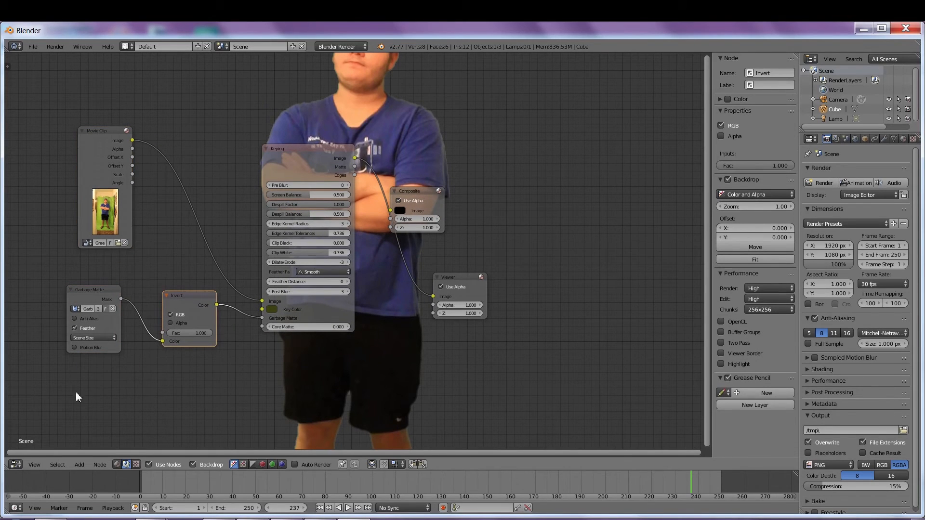
# Step: Add an Image node loaded with the moon and earth background from GREEN DEMOS
pyautogui.click(80, 465)
pyautogui.moveTo(96, 444)
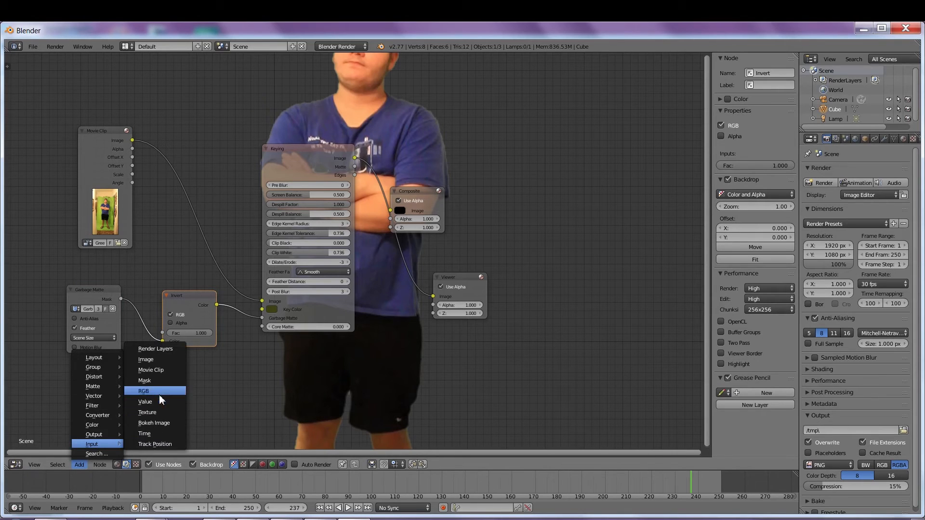
pyautogui.click(158, 359)
pyautogui.click(258, 440)
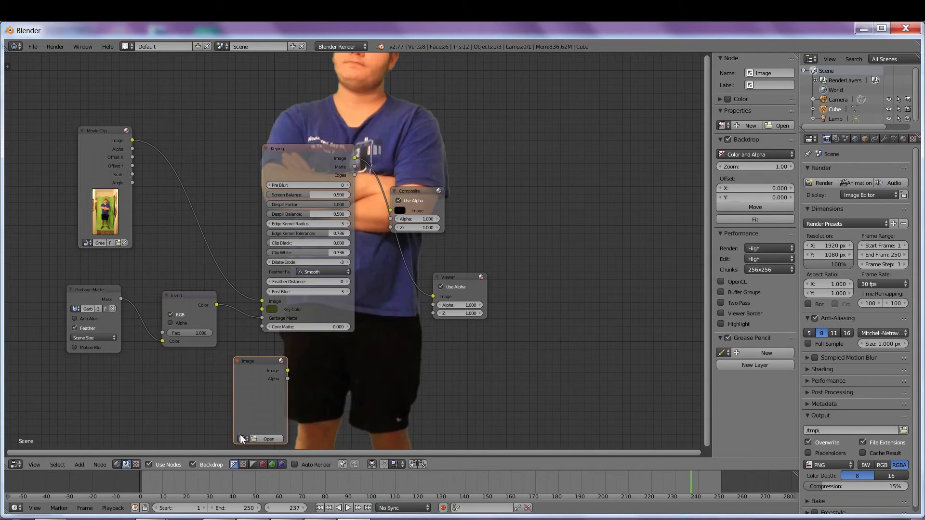
pyautogui.click(260, 440)
pyautogui.click(58, 229)
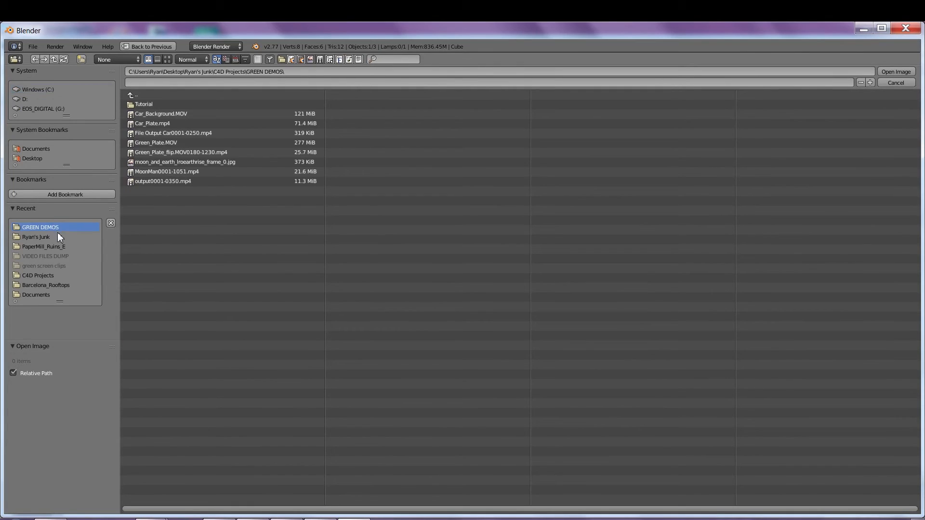
pyautogui.click(173, 162)
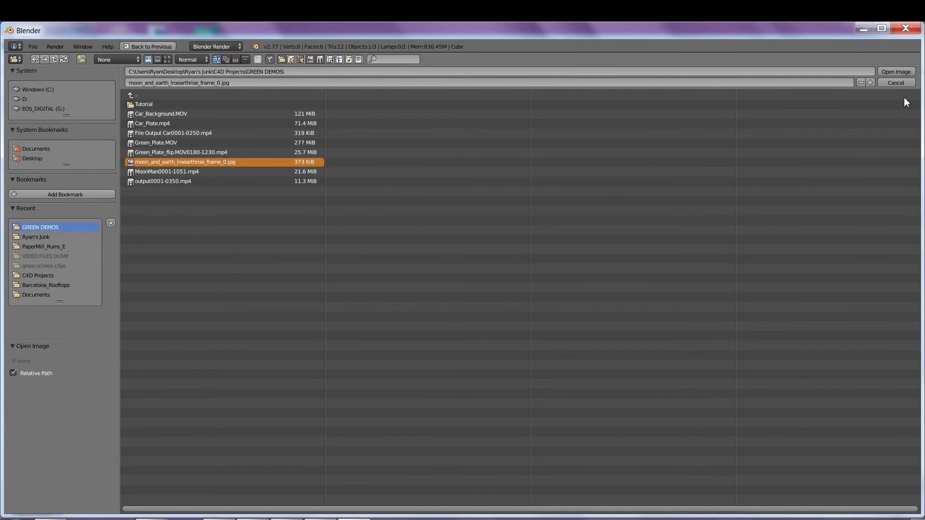
pyautogui.click(902, 71)
pyautogui.moveTo(284, 377); pyautogui.dragTo(170, 381)
# Step: Add an Alpha Over node and restore the Invert node on the mask link
pyautogui.click(85, 465)
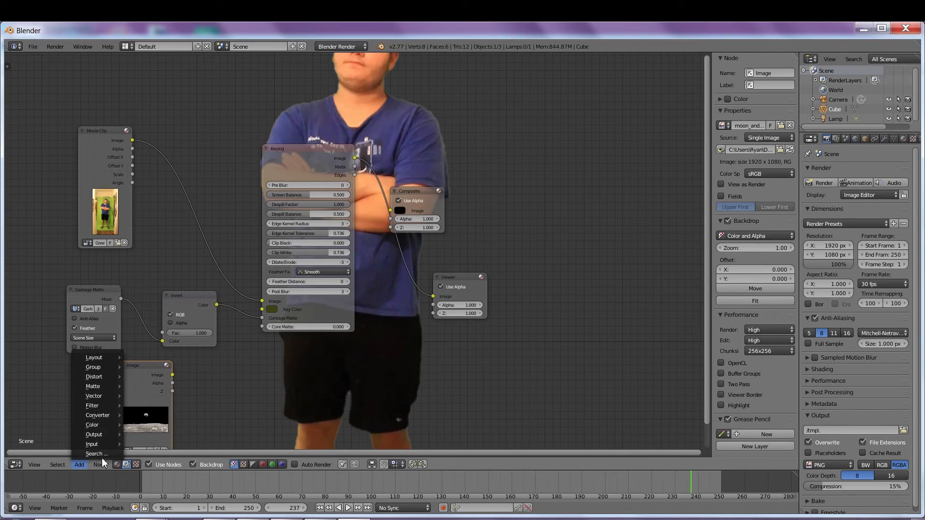
pyautogui.moveTo(102, 428)
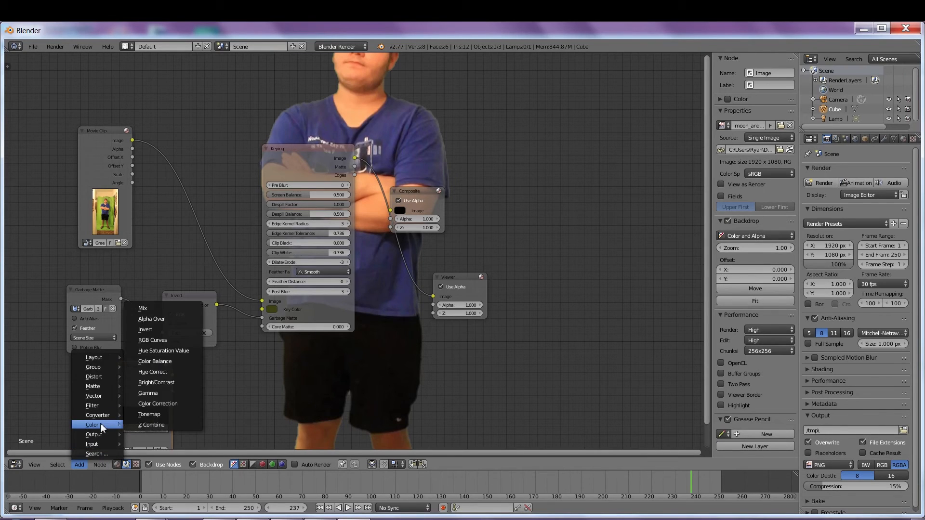
pyautogui.click(151, 319)
pyautogui.click(376, 354)
pyautogui.moveTo(332, 150); pyautogui.dragTo(374, 402)
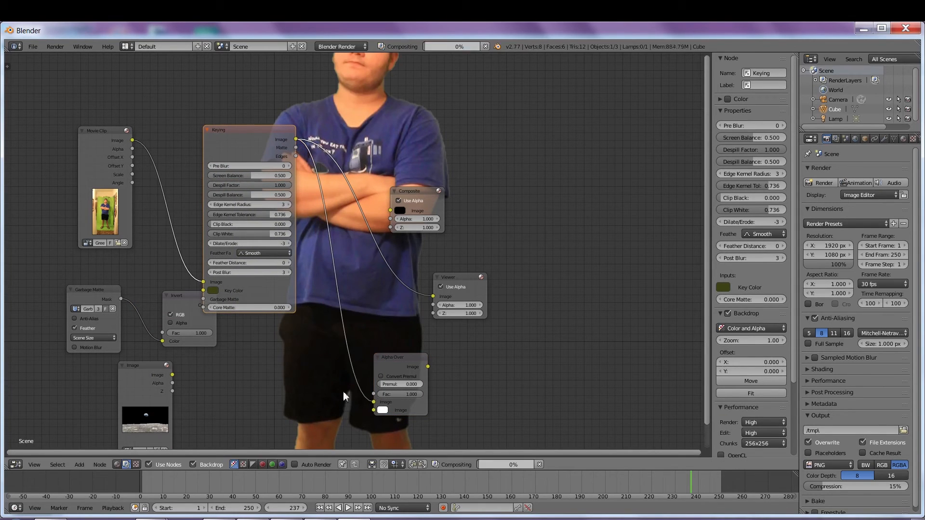
pyautogui.moveTo(177, 302); pyautogui.dragTo(154, 289)
pyautogui.moveTo(172, 374); pyautogui.dragTo(376, 411)
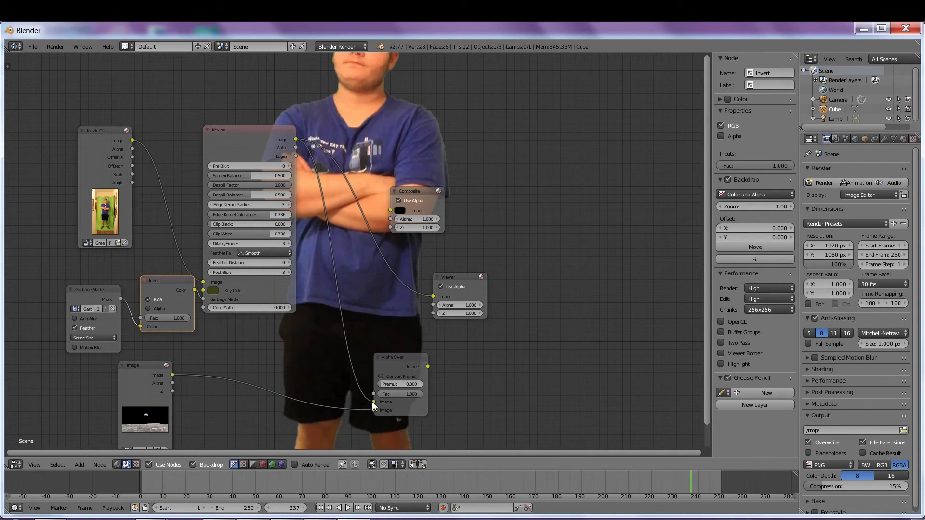
# Step: Put the keyed person over the moon with Convert Premul on, feeding Alpha Over to Viewer and Composite
pyautogui.moveTo(428, 366); pyautogui.dragTo(431, 301)
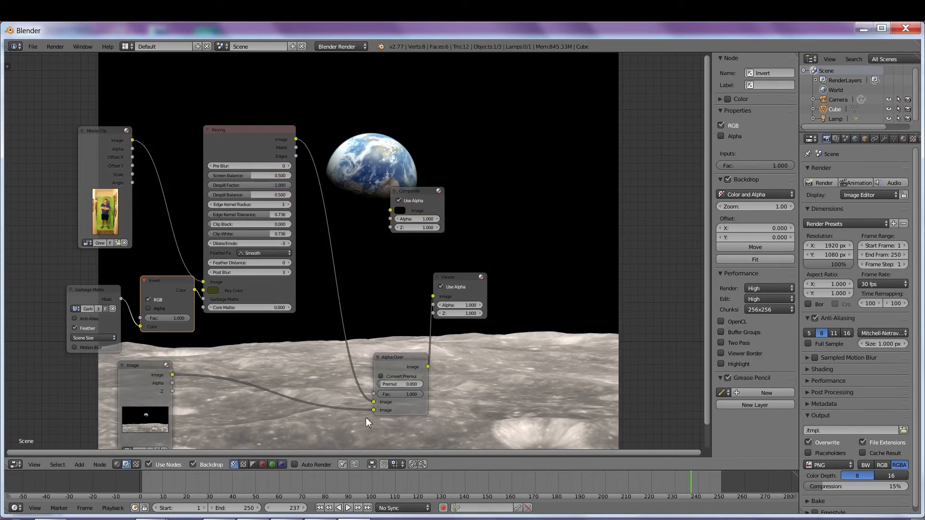
pyautogui.moveTo(372, 404); pyautogui.dragTo(372, 410)
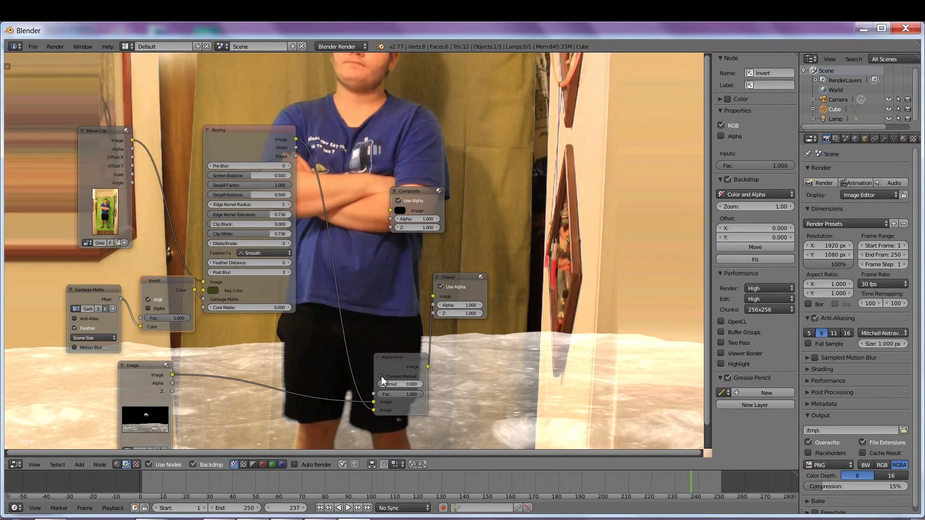
pyautogui.click(381, 376)
pyautogui.moveTo(394, 355); pyautogui.dragTo(353, 299)
pyautogui.moveTo(455, 276); pyautogui.dragTo(478, 270)
pyautogui.moveTo(416, 193); pyautogui.dragTo(445, 188)
pyautogui.moveTo(385, 313); pyautogui.dragTo(418, 206)
pyautogui.moveTo(462, 181); pyautogui.dragTo(521, 174)
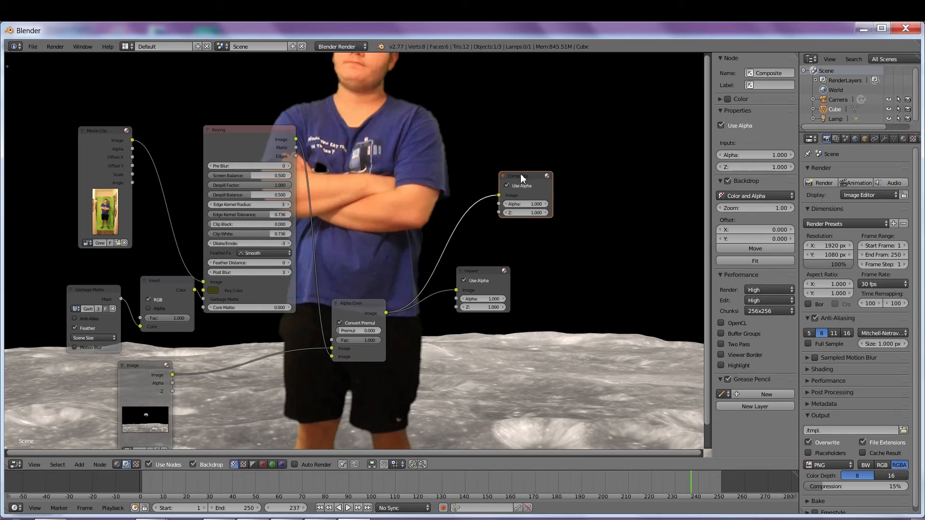
# Step: Render frame 237 and zoom out the render view to inspect the subject on the moon
pyautogui.click(820, 184)
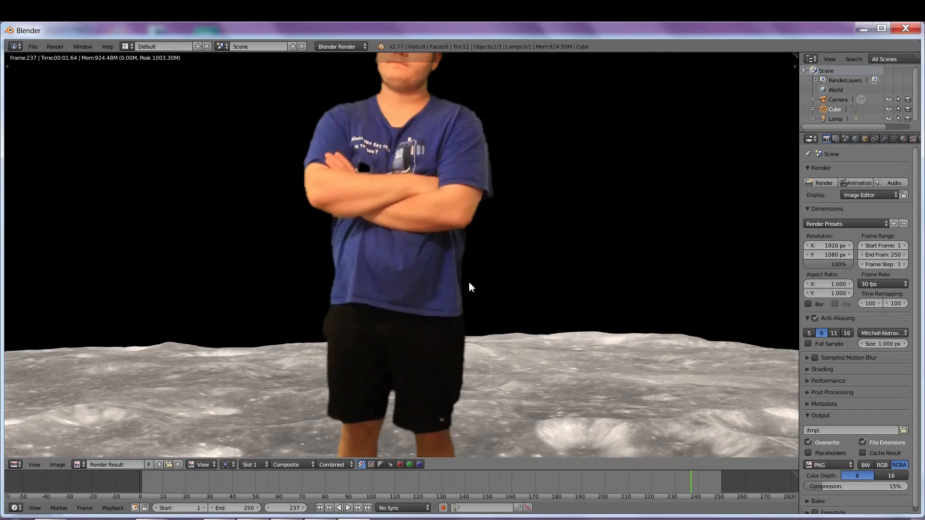
pyautogui.scroll(-2, 464, 282)
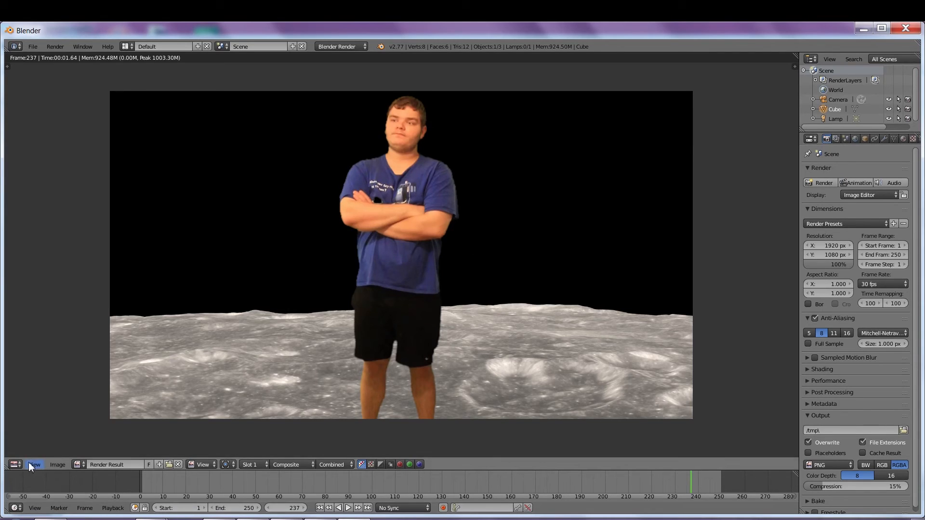
pyautogui.click(15, 465)
pyautogui.click(14, 465)
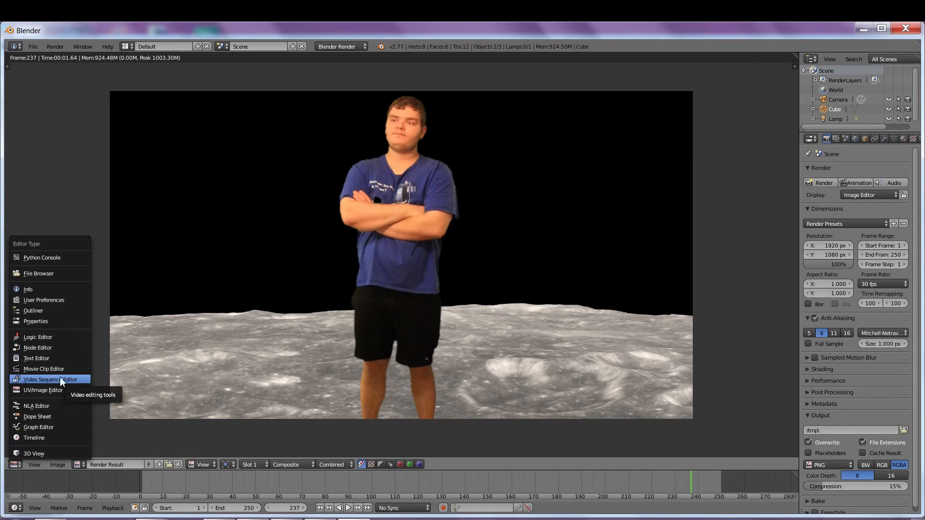
# Step: Insert a Scale node between Movie Clip and Keying, set to Render Size with Fit
pyautogui.click(51, 347)
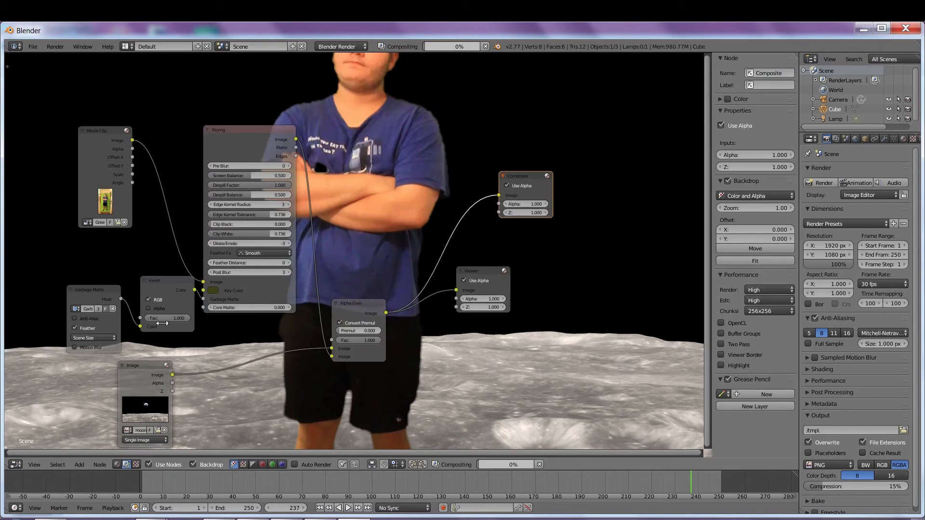
pyautogui.moveTo(422, 291); pyautogui.dragTo(452, 282)
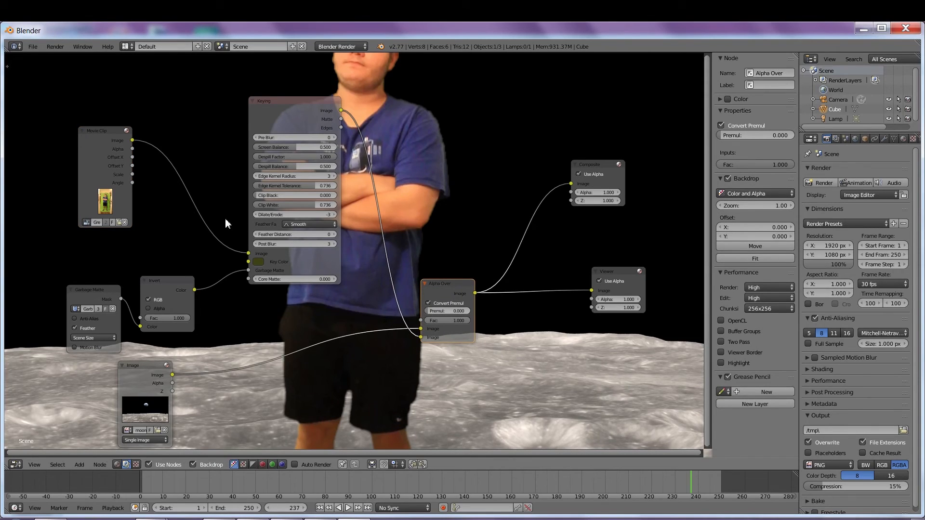
pyautogui.click(77, 464)
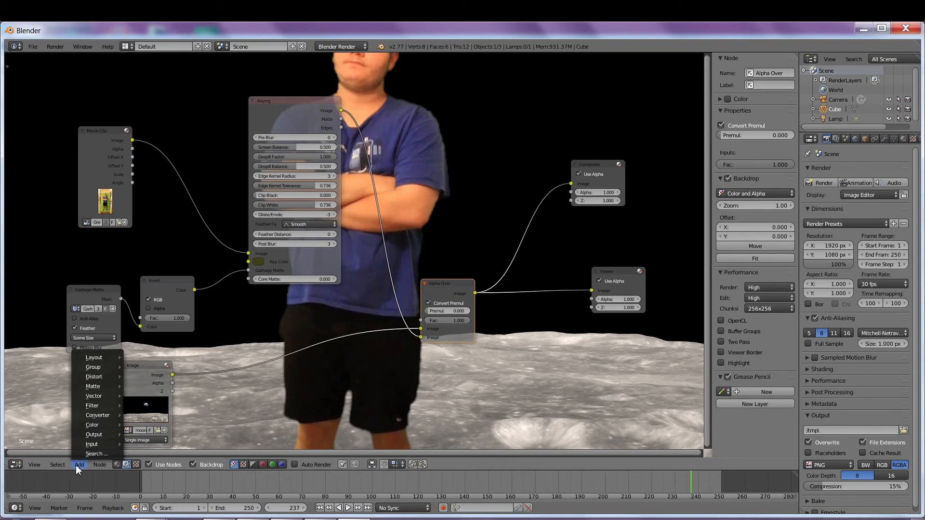
pyautogui.moveTo(86, 445)
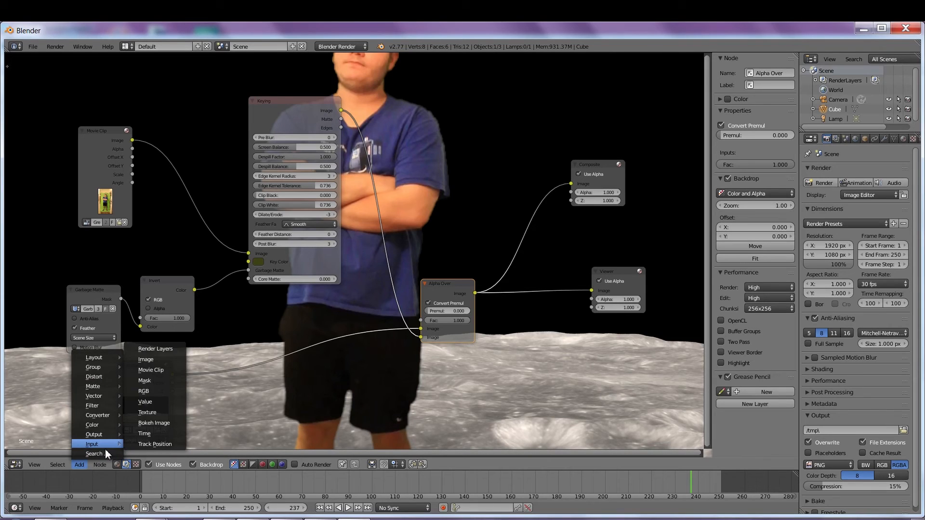
pyautogui.moveTo(93, 375)
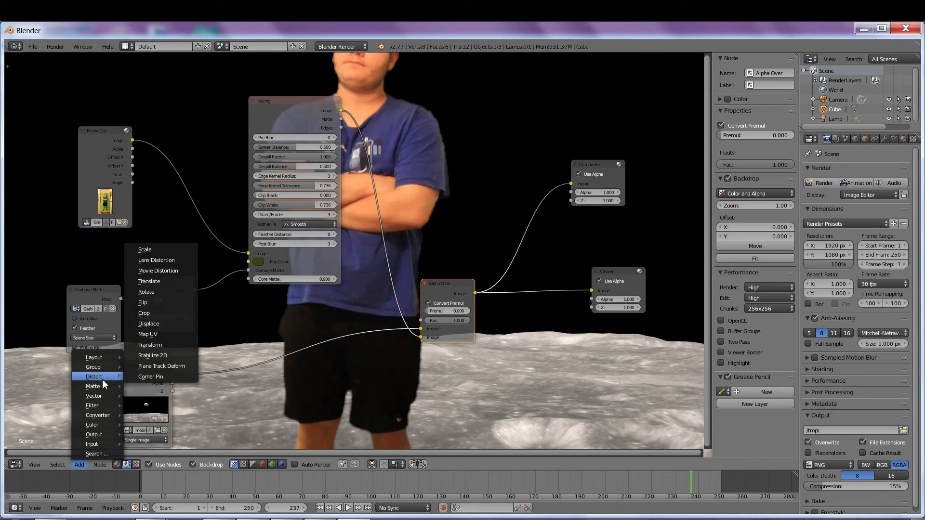
pyautogui.click(149, 251)
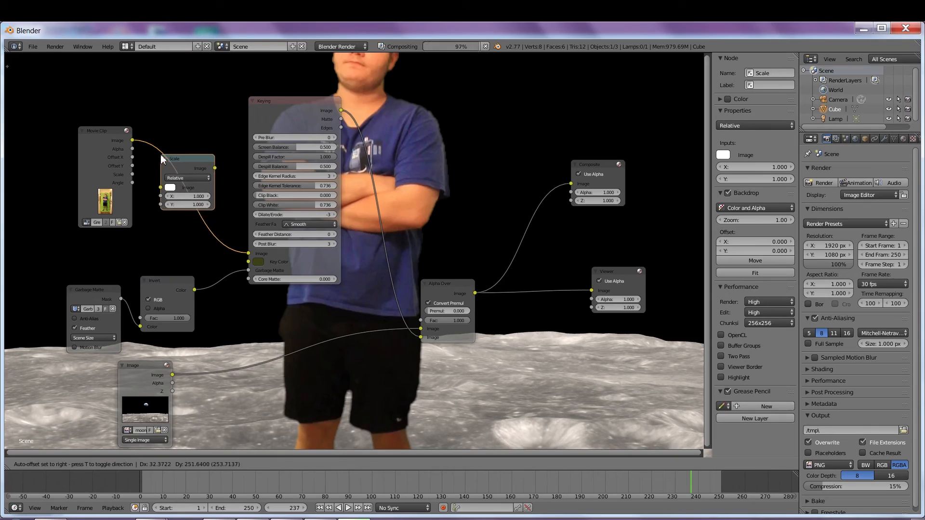
pyautogui.click(161, 154)
pyautogui.click(195, 178)
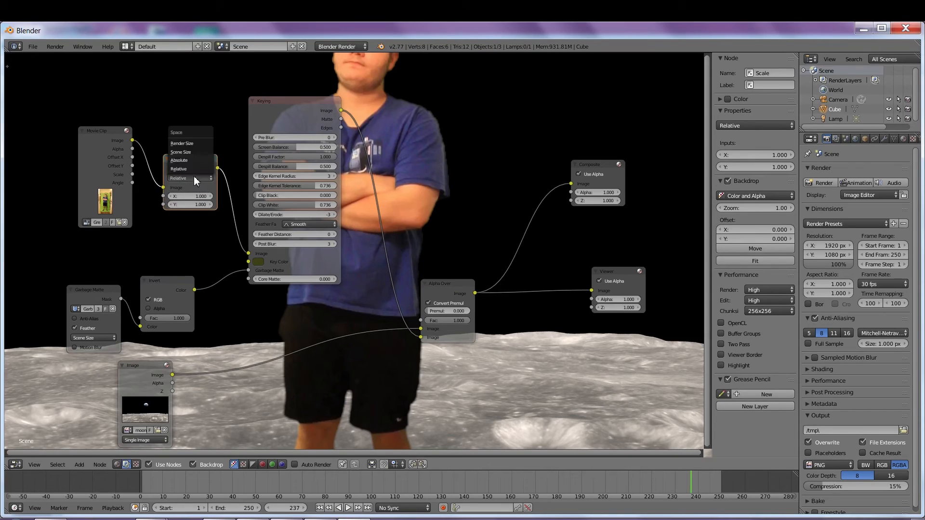
pyautogui.click(192, 144)
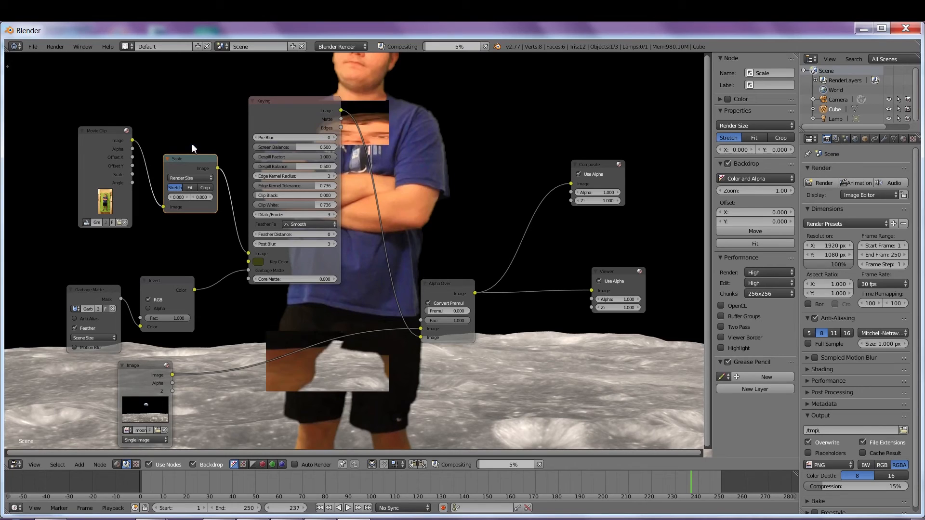
pyautogui.click(191, 188)
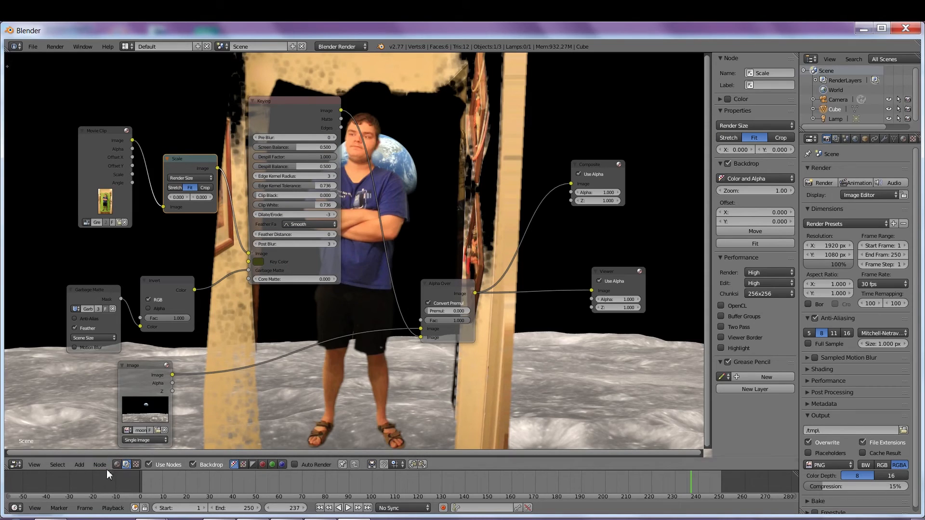
# Step: Insert a second Scale node on the moon image link, set to Render Size
pyautogui.click(86, 466)
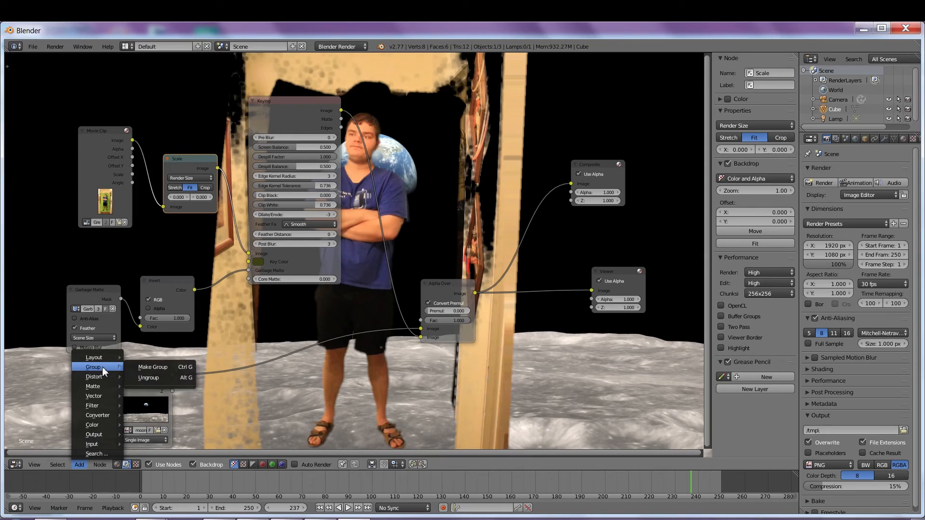
pyautogui.moveTo(100, 379)
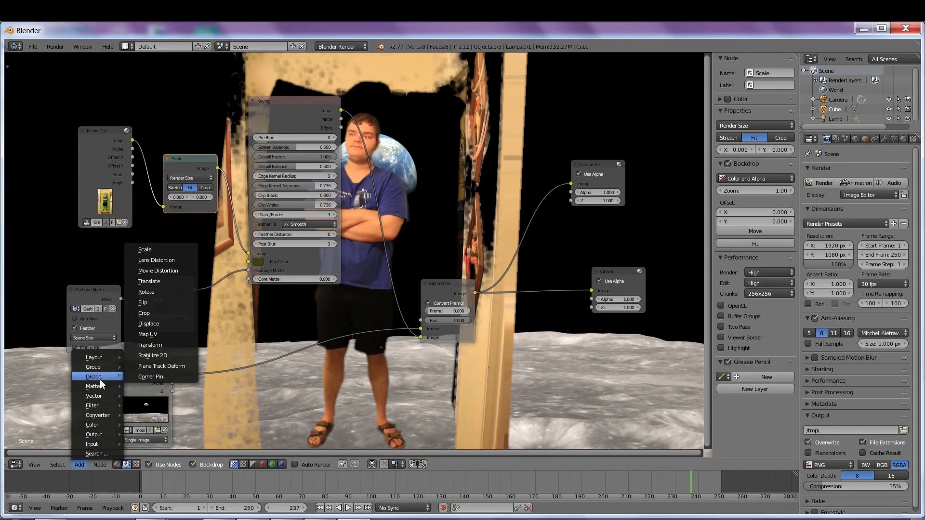
pyautogui.click(164, 249)
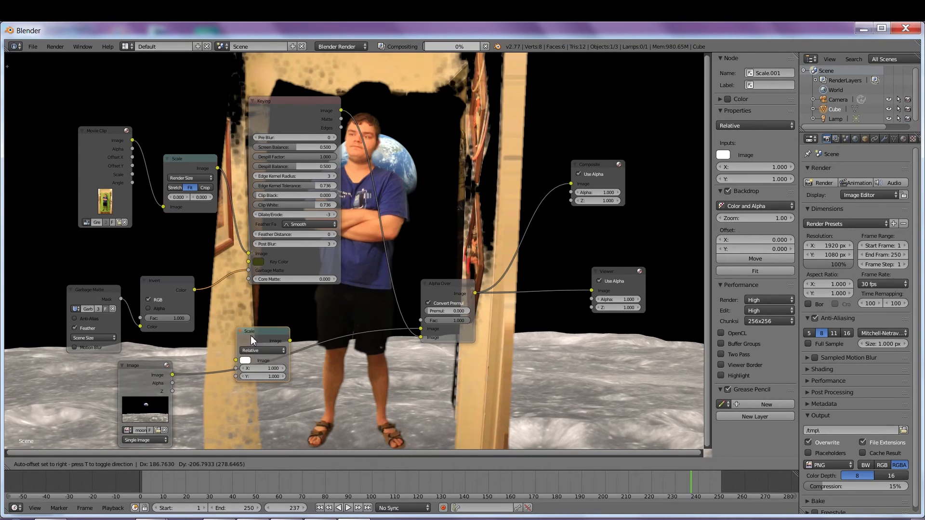
pyautogui.click(267, 345)
pyautogui.click(270, 359)
pyautogui.click(277, 324)
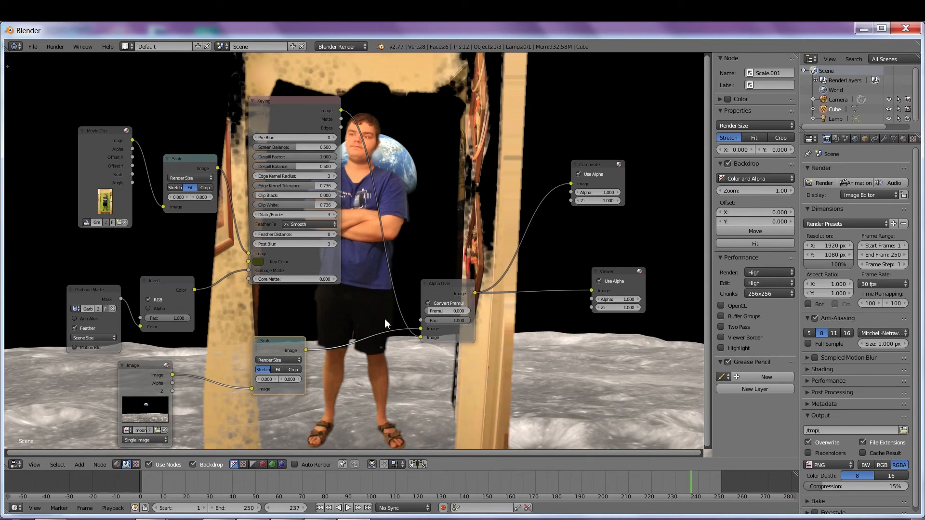
pyautogui.moveTo(291, 100)
pyautogui.mouseDown()
pyautogui.moveTo(255, 129)
pyautogui.moveTo(298, 159)
pyautogui.moveTo(292, 105)
pyautogui.moveTo(301, 110)
pyautogui.mouseUp()
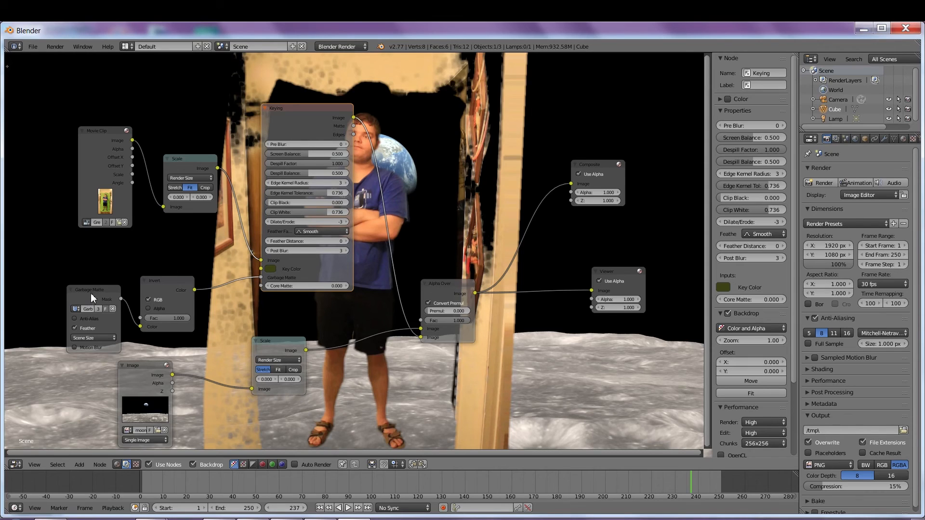
# Step: Switch the Garbage Matte node's size source to a fixed pixel size
pyautogui.moveTo(91, 293); pyautogui.dragTo(73, 268)
pyautogui.click(87, 314)
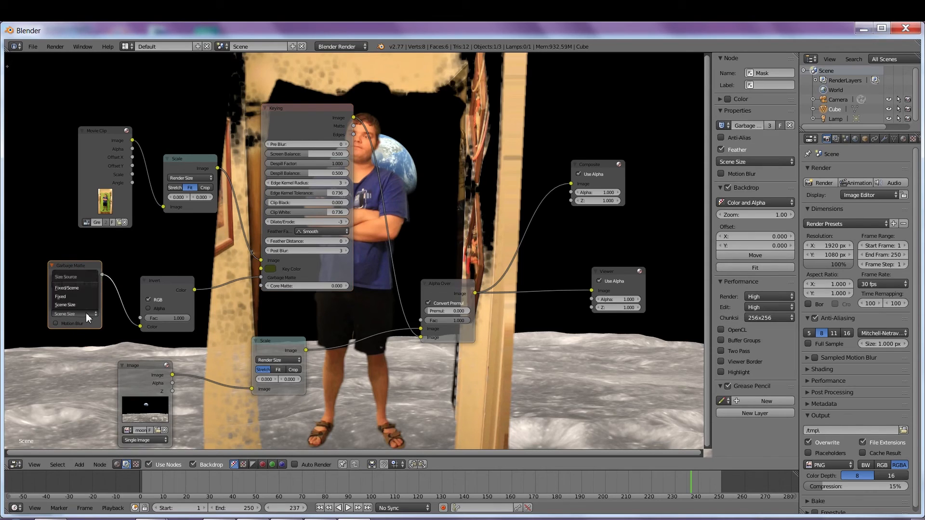
pyautogui.click(73, 288)
pyautogui.moveTo(318, 111); pyautogui.dragTo(270, 83)
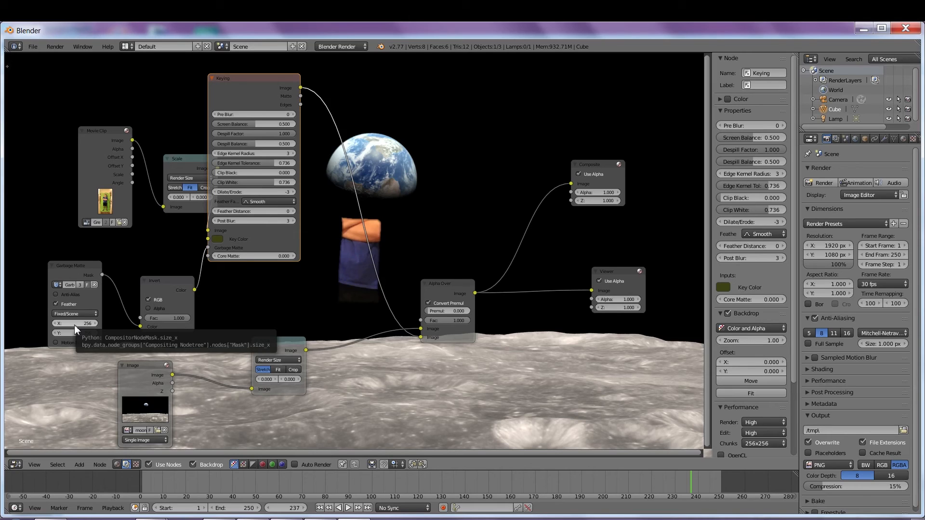
# Step: Set the garbage matte's fixed size to X 950 and Y 1015
pyautogui.moveTo(74, 324); pyautogui.dragTo(89, 324)
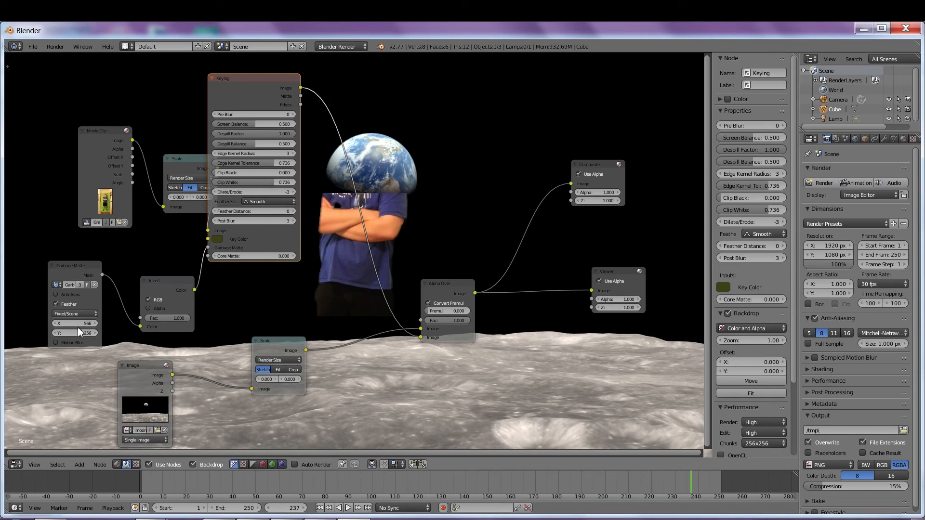
pyautogui.click(77, 324)
pyautogui.write('950')
pyautogui.press('Return')
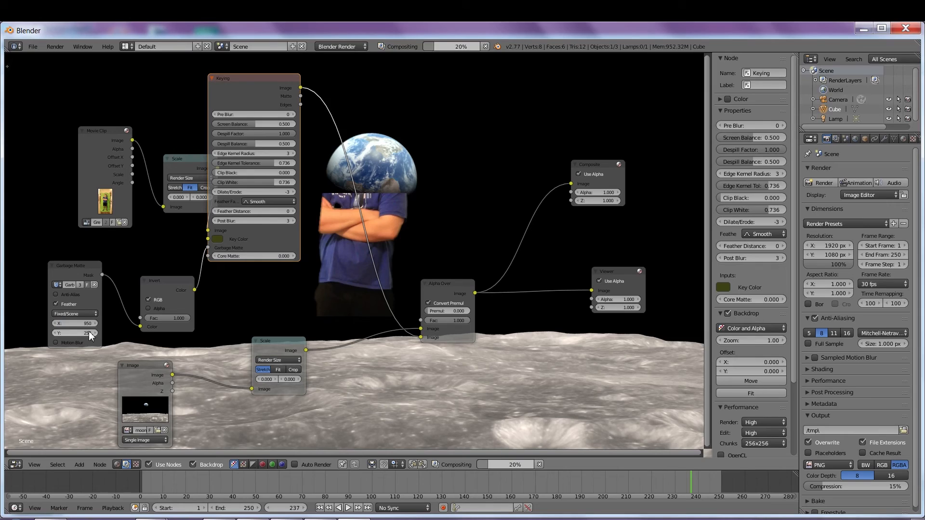
pyautogui.click(89, 333)
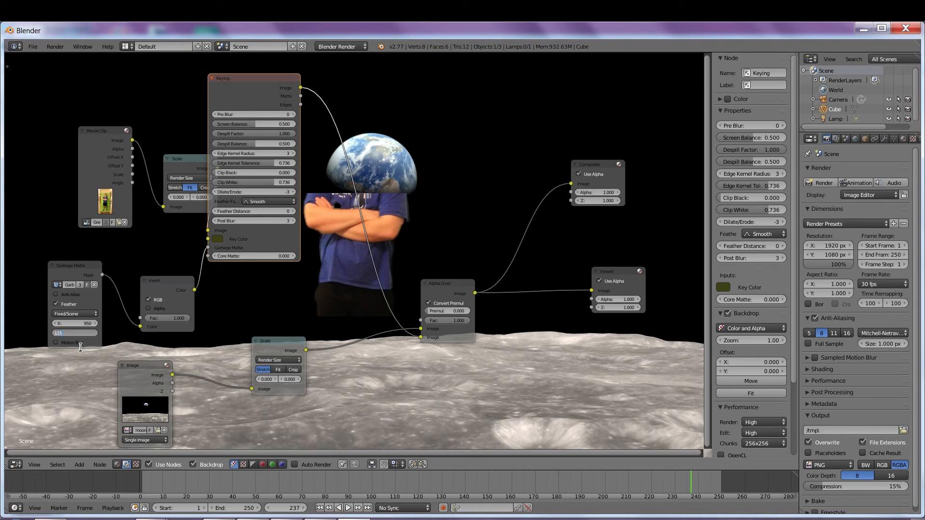
pyautogui.press('Return')
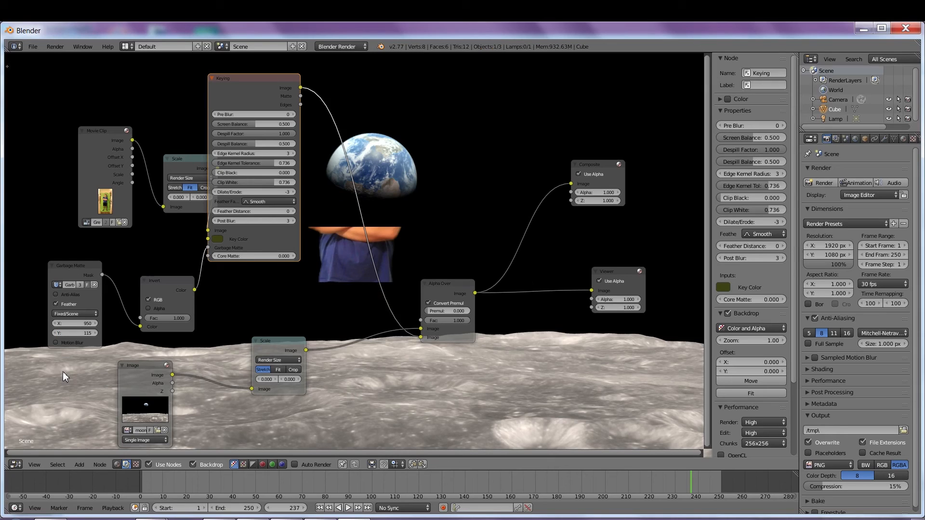
pyautogui.click(80, 333)
pyautogui.write('1015')
pyautogui.press('Return')
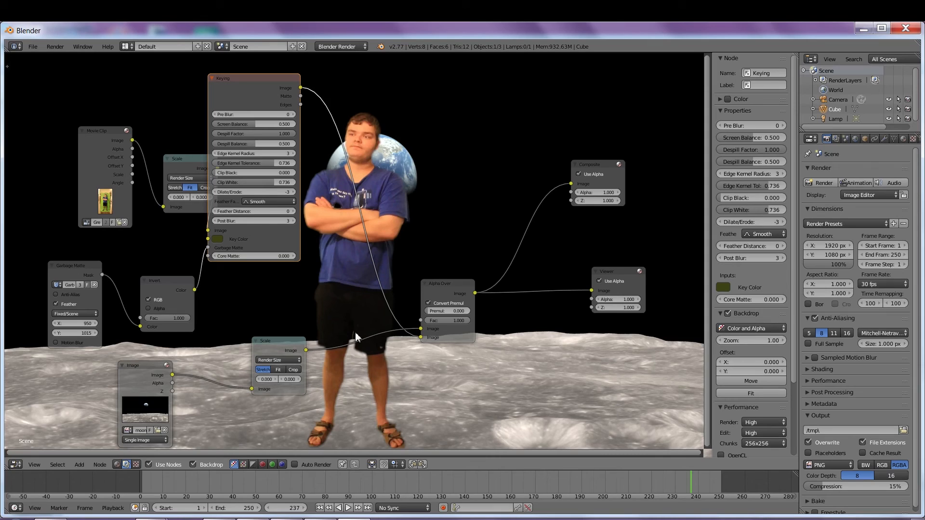
# Step: Render the frame, return to the compositor, and reposition the Keying and Alpha Over nodes
pyautogui.click(823, 182)
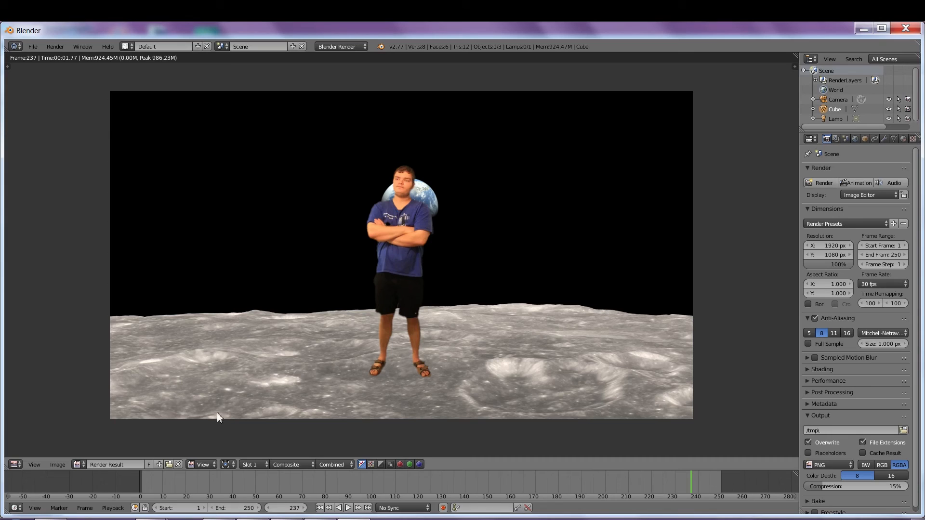
pyautogui.click(16, 465)
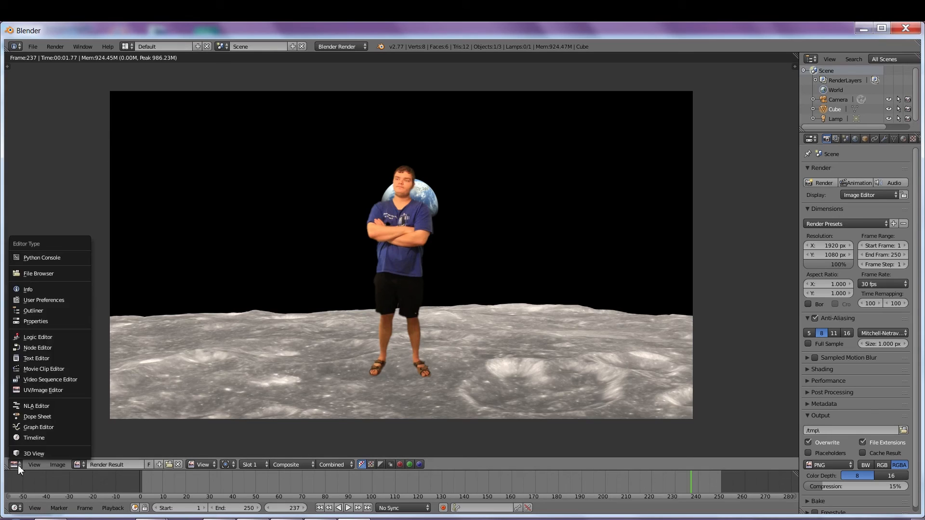
pyautogui.click(37, 347)
pyautogui.moveTo(267, 77); pyautogui.dragTo(297, 98)
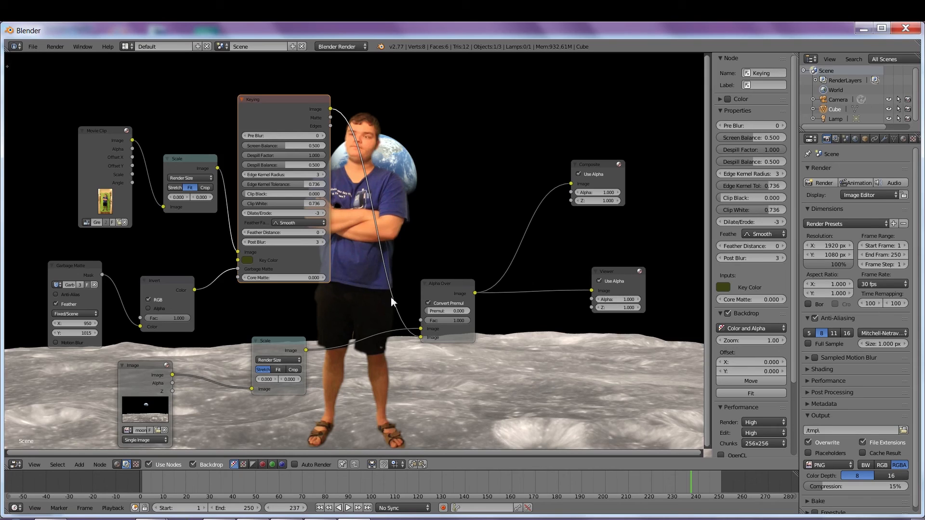
pyautogui.moveTo(462, 295); pyautogui.dragTo(512, 246)
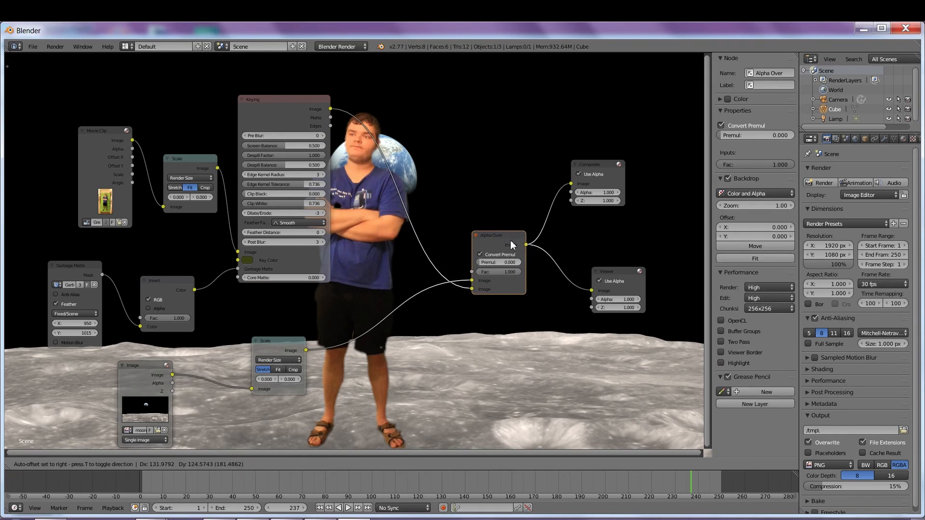
pyautogui.click(281, 103)
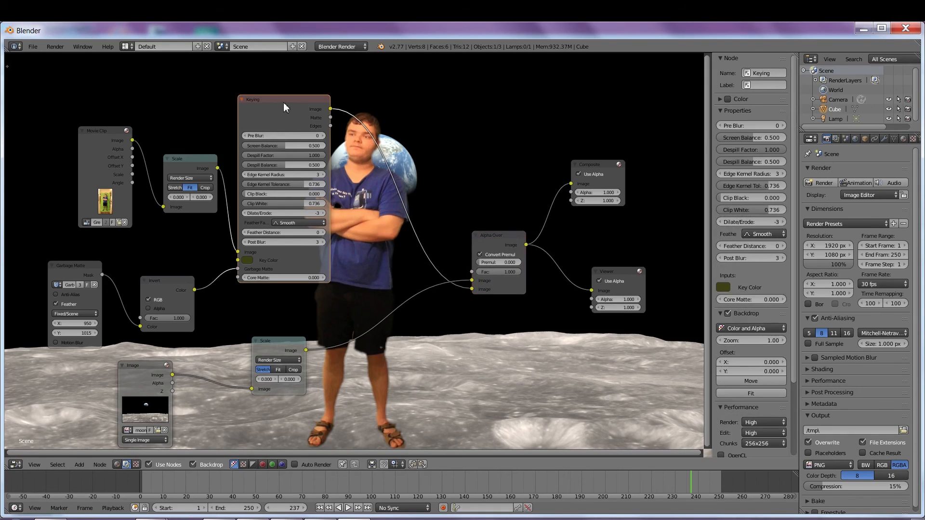
pyautogui.click(81, 465)
pyautogui.moveTo(96, 425)
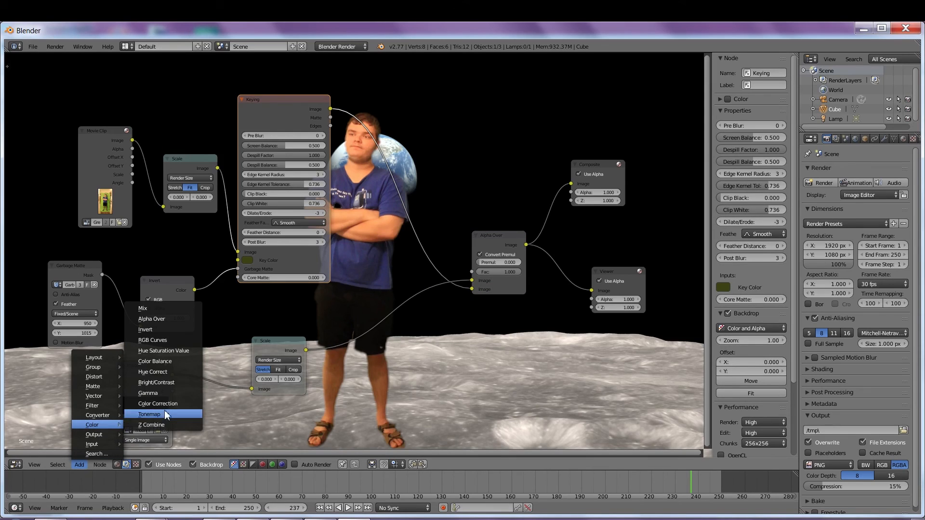
# Step: Add a Color Balance node between Keying and Alpha Over
pyautogui.click(173, 363)
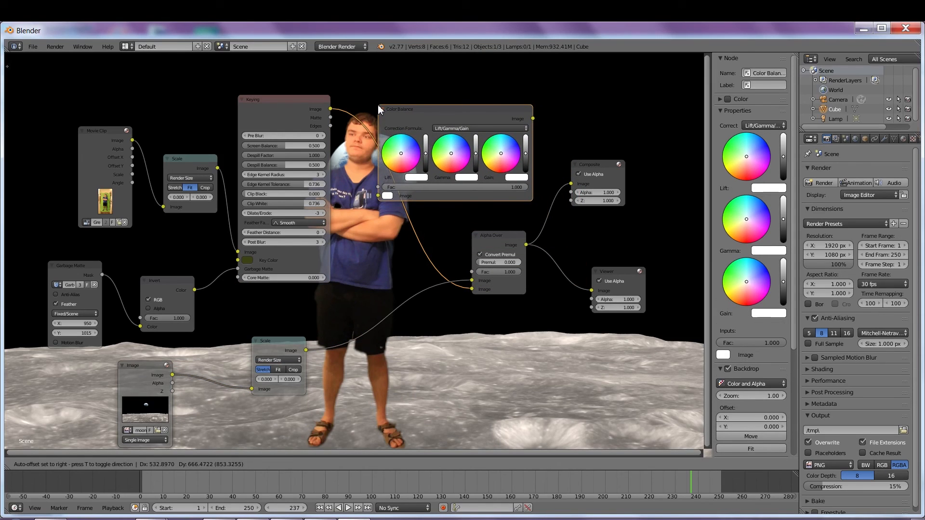
pyautogui.click(381, 114)
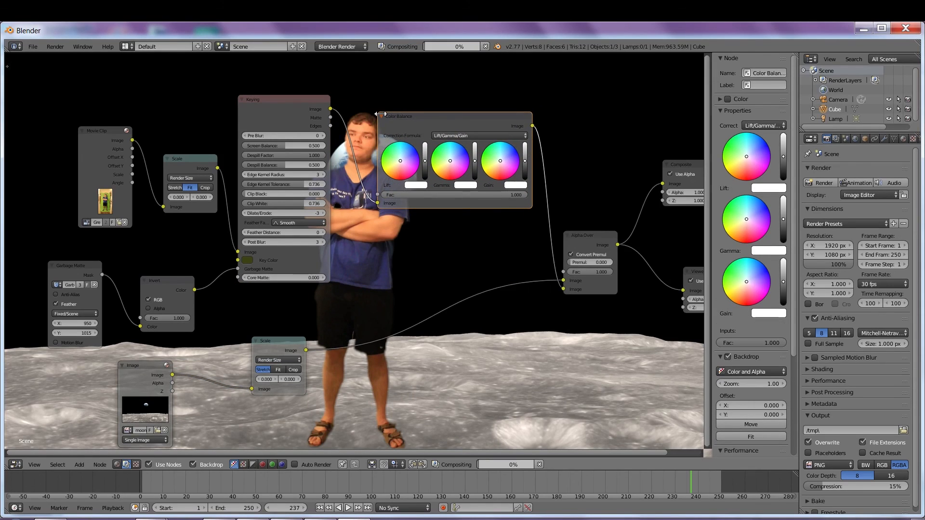
pyautogui.moveTo(451, 117); pyautogui.dragTo(463, 154)
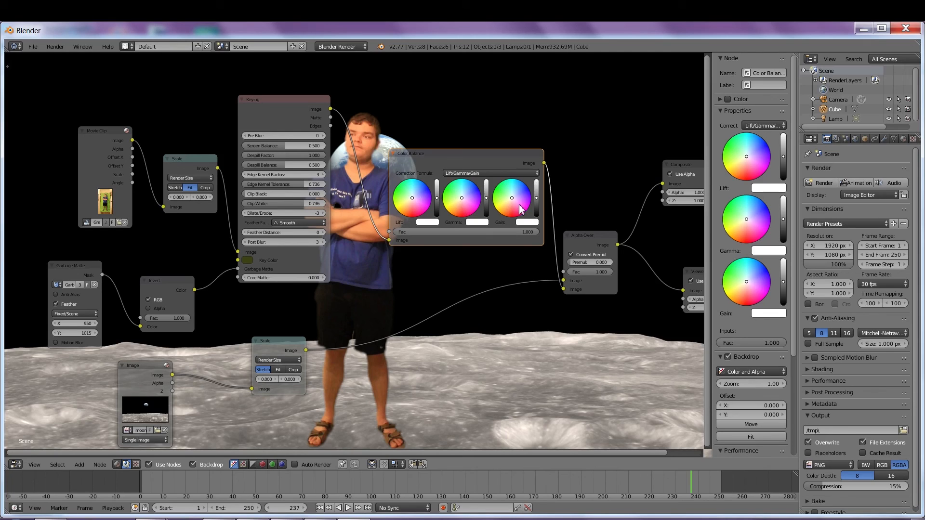
pyautogui.click(462, 194)
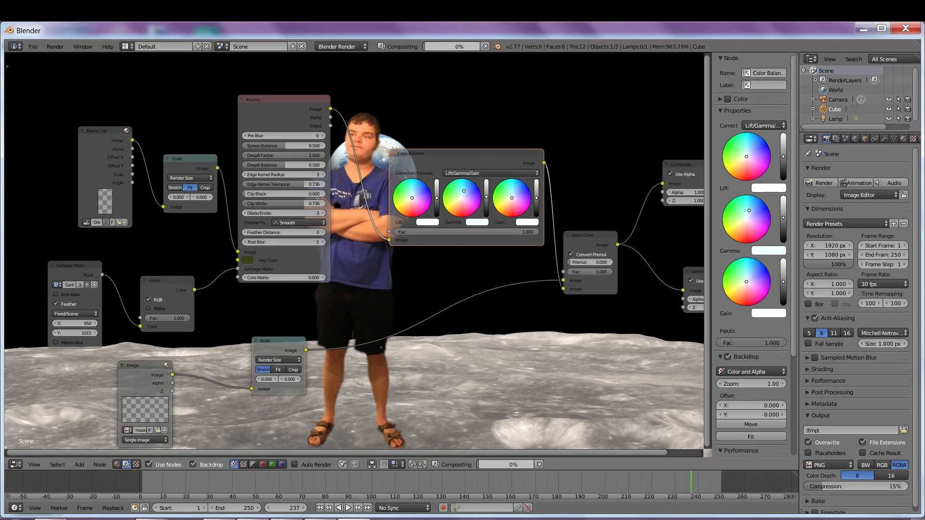
pyautogui.moveTo(464, 192); pyautogui.dragTo(464, 184)
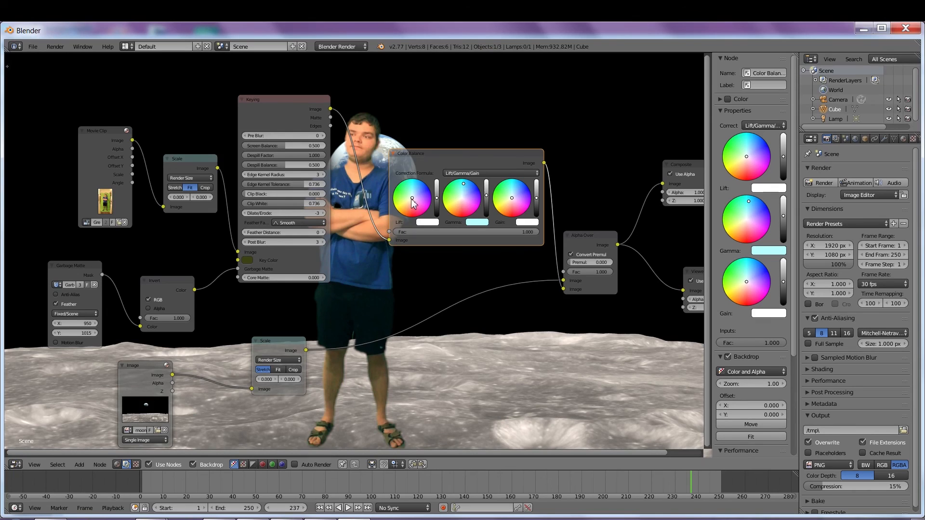
pyautogui.moveTo(412, 198); pyautogui.dragTo(419, 193)
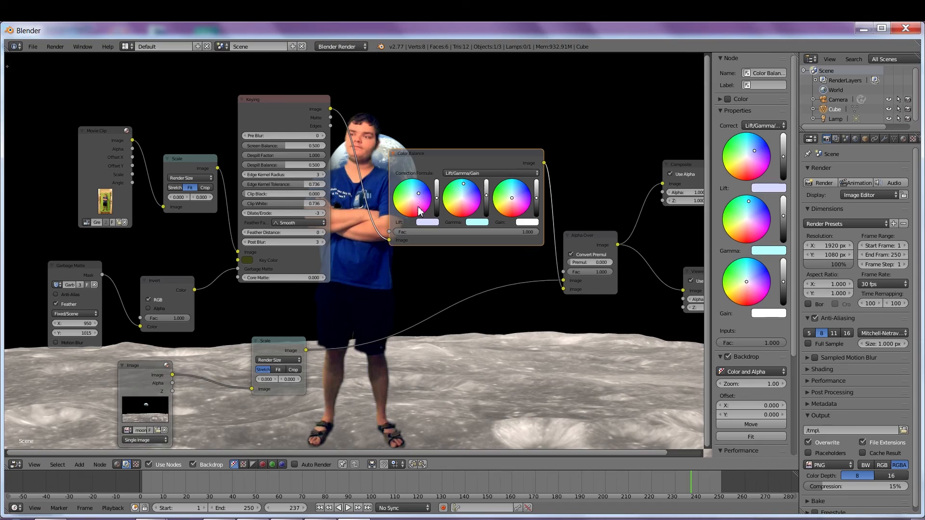
pyautogui.moveTo(420, 198); pyautogui.dragTo(421, 191)
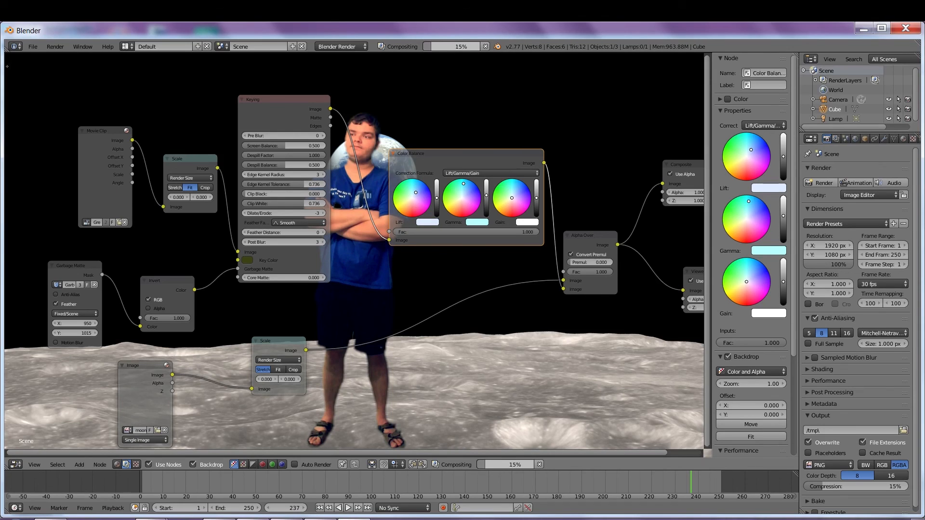
# Step: Tint gamma toward cyan and lift toward lavender, fine-tune the Gain brightness and re-render to preview the corrected composite
pyautogui.moveTo(471, 155)
pyautogui.mouseDown()
pyautogui.moveTo(471, 174)
pyautogui.moveTo(478, 168)
pyautogui.mouseUp()
pyautogui.moveTo(541, 221); pyautogui.dragTo(544, 203)
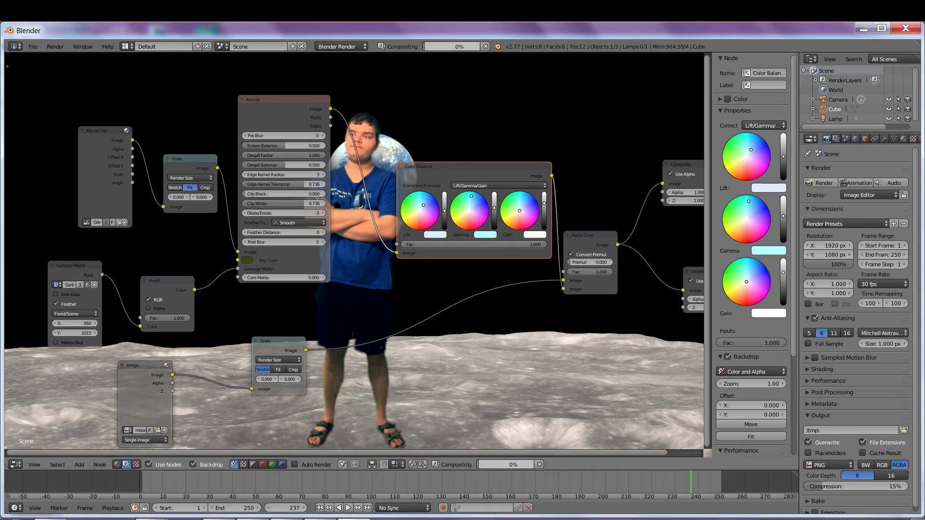
pyautogui.click(544, 205)
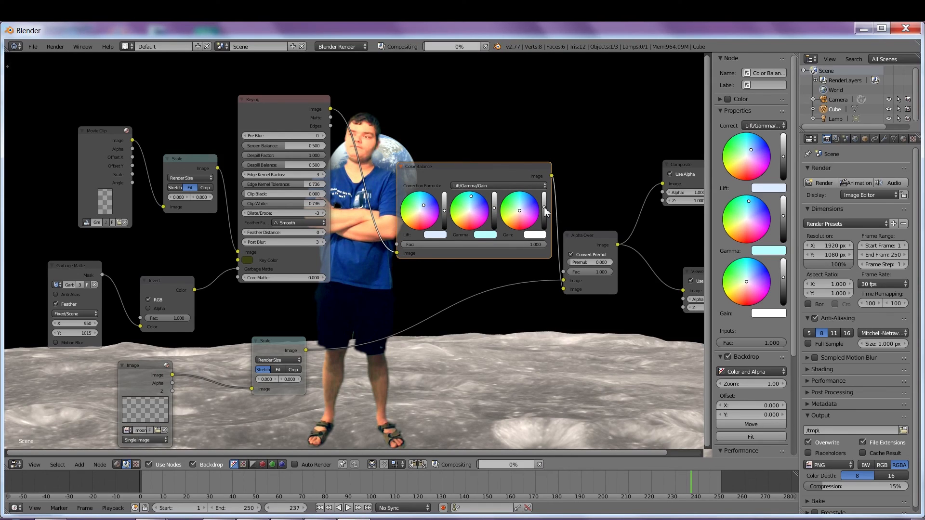
pyautogui.click(545, 210)
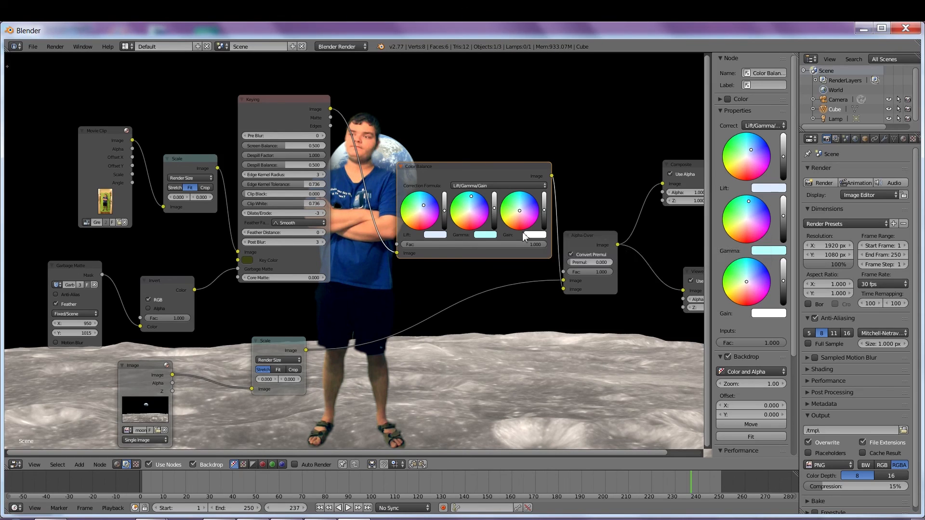
pyautogui.moveTo(295, 99); pyautogui.dragTo(271, 102)
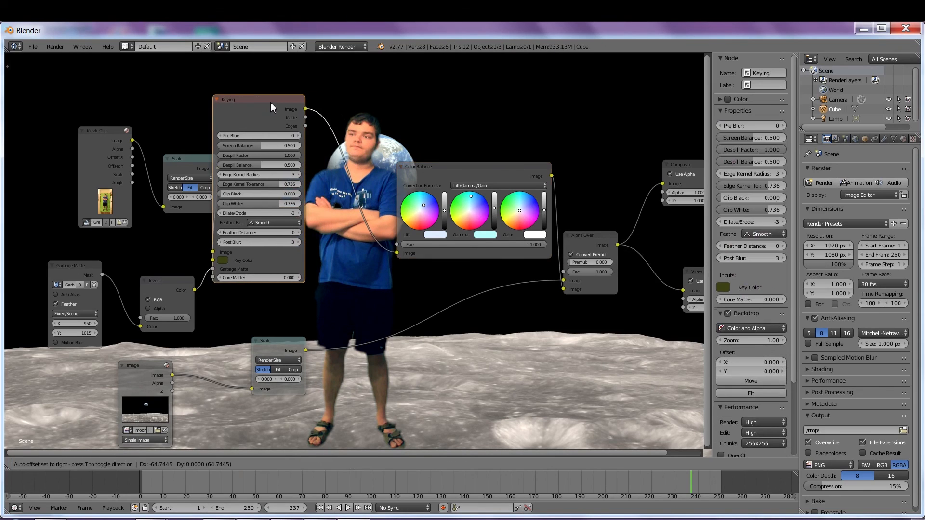
pyautogui.click(815, 183)
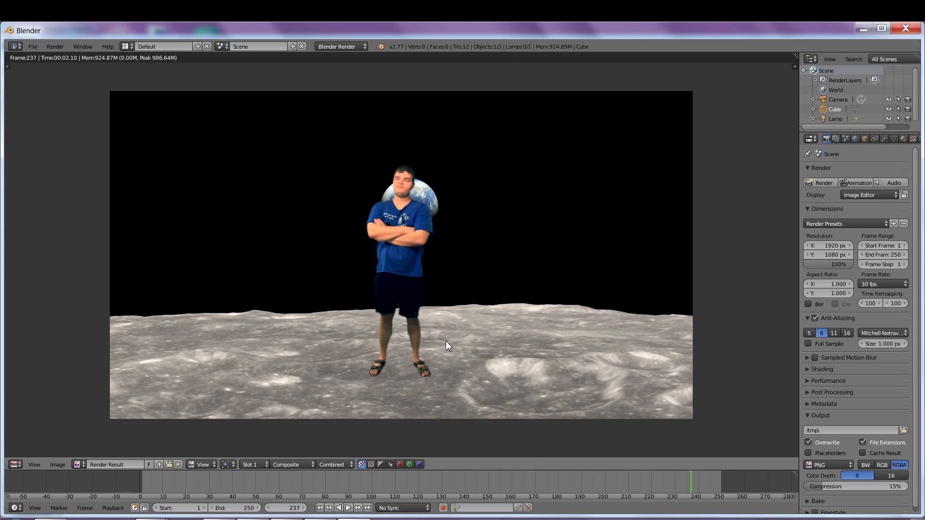
# Step: Set the output file format to H.264 with an MPEG-4 container
pyautogui.click(834, 465)
pyautogui.click(814, 426)
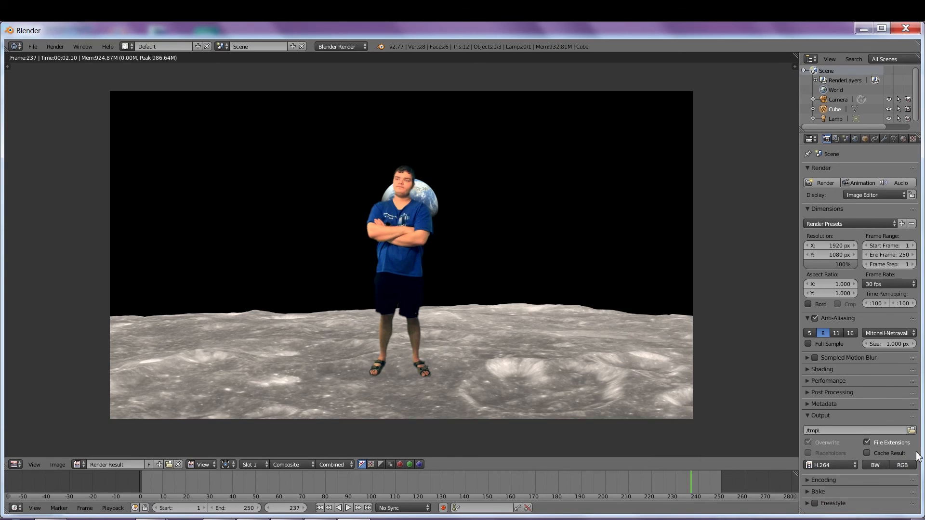
pyautogui.click(808, 481)
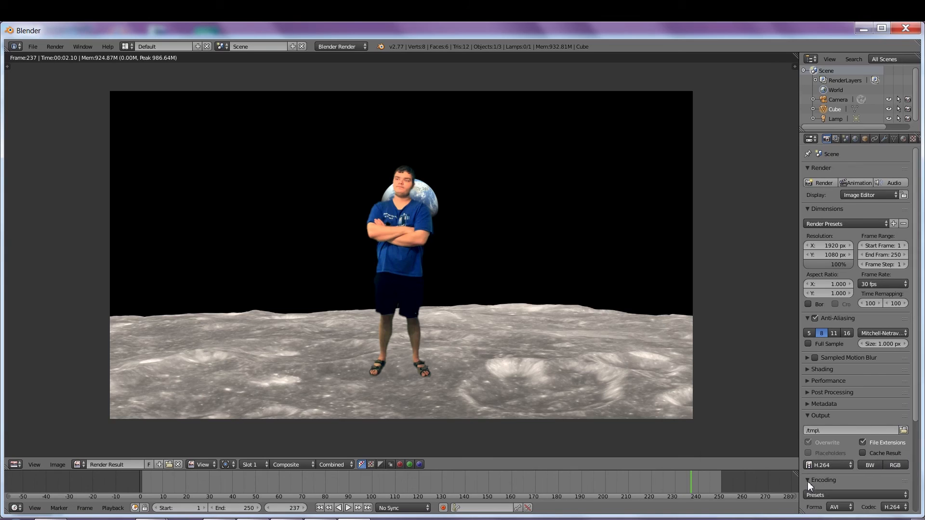
pyautogui.scroll(-2, 808, 481)
pyautogui.click(839, 467)
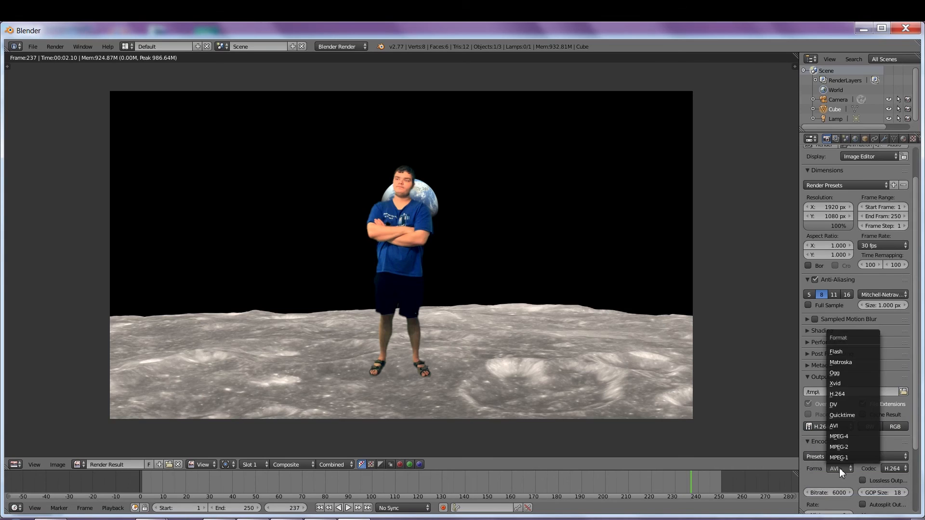
pyautogui.click(848, 436)
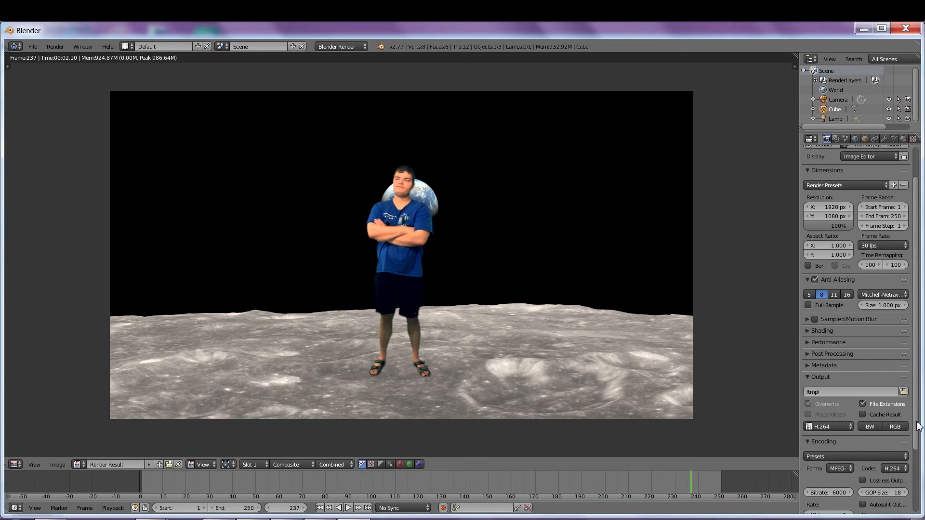
pyautogui.scroll(-4, 916, 429)
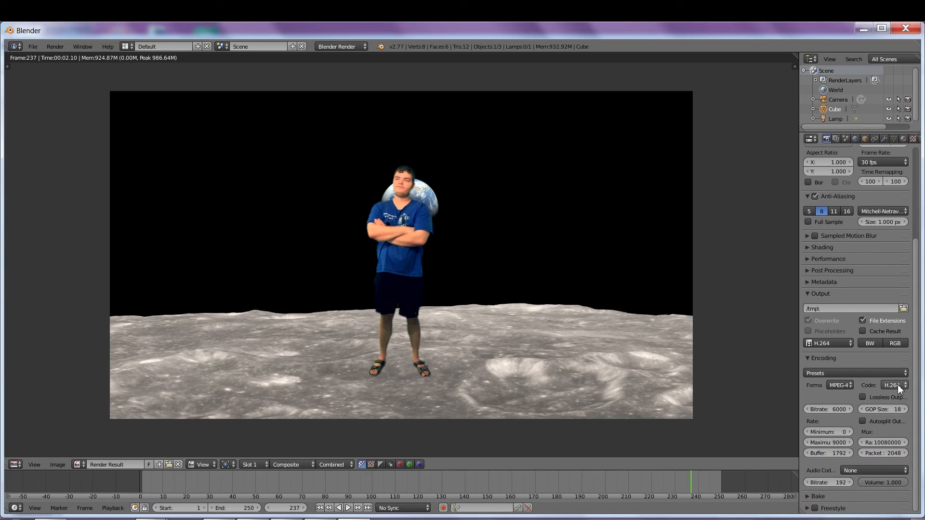
# Step: Set the output path to the GREEN DEMOS folder and render the animation
pyautogui.click(904, 308)
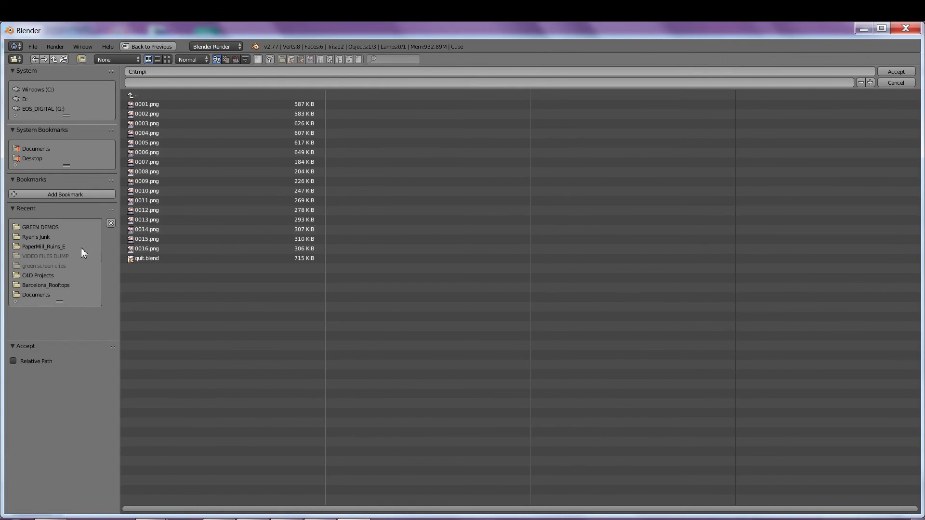
pyautogui.click(44, 228)
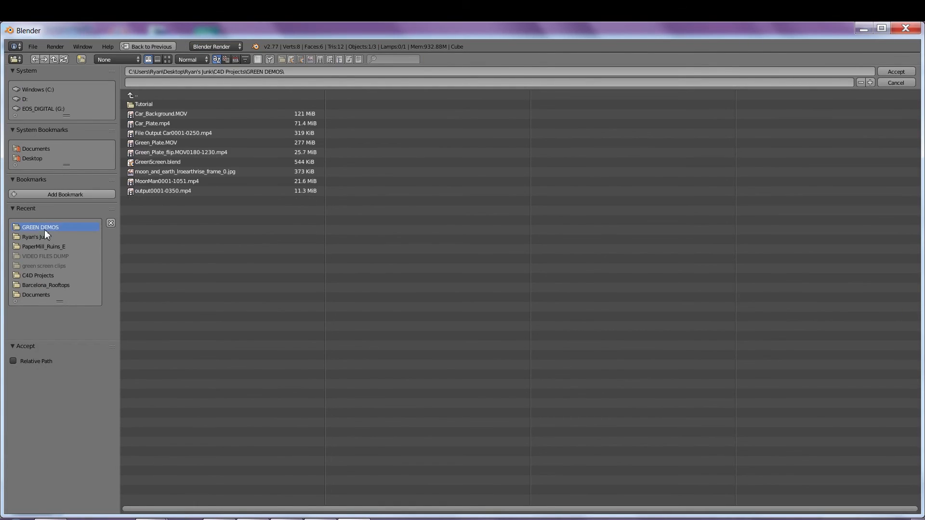
pyautogui.click(896, 71)
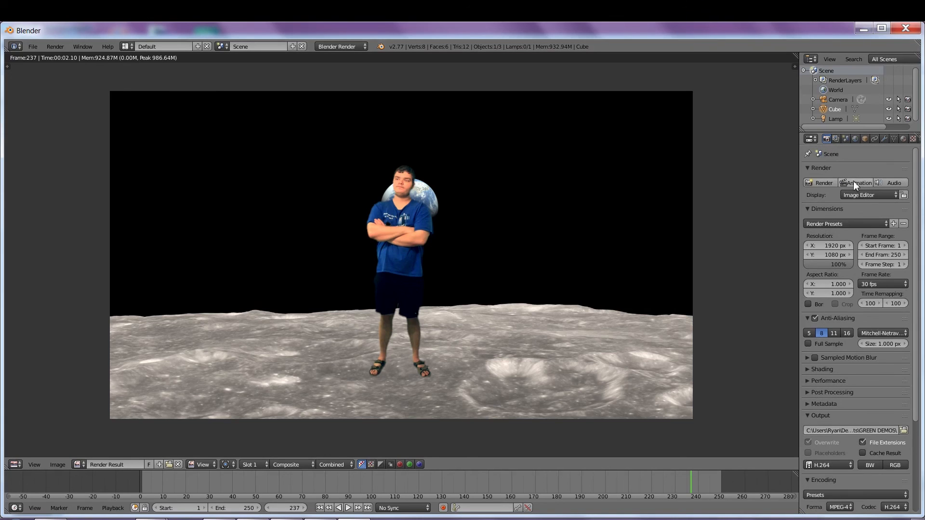
pyautogui.click(848, 182)
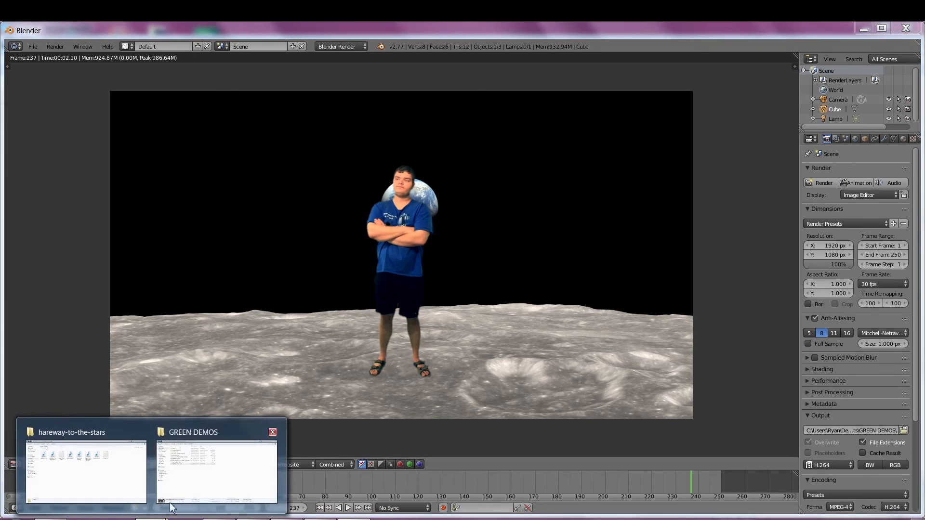
# Step: Open MoonMan0001-1051.mp4 from the GREEN DEMOS folder to play it
pyautogui.click(204, 487)
pyautogui.doubleClick(169, 205)
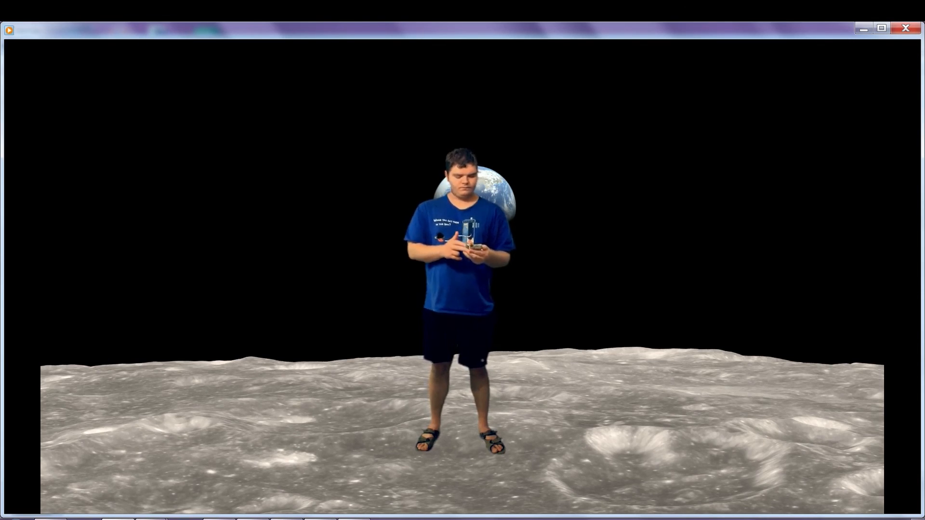
pyautogui.moveTo(433, 455)
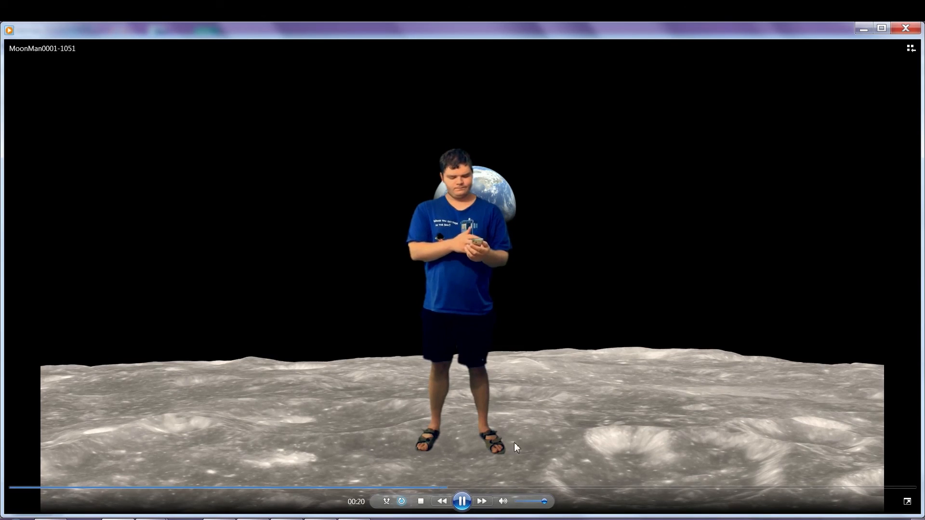